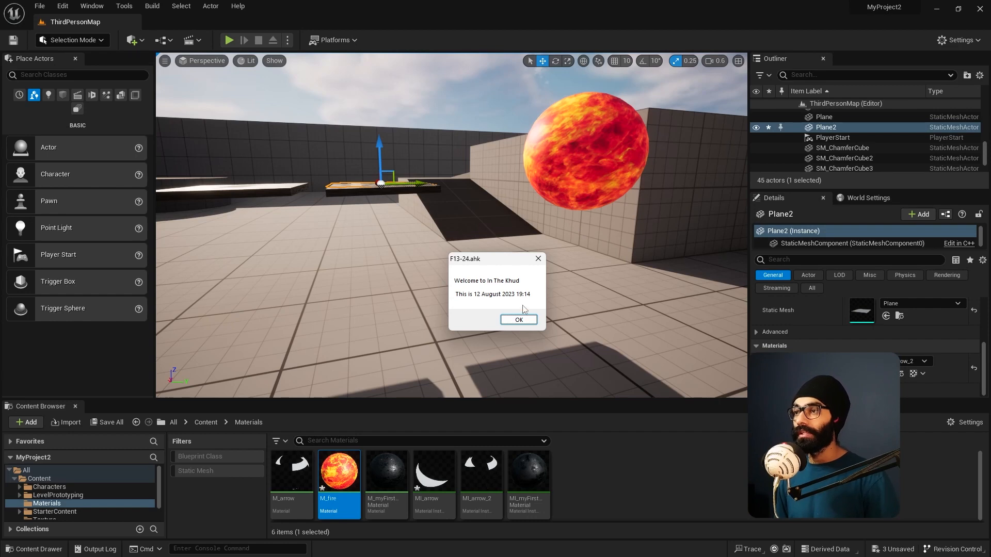
Step: Examine the two arrow-material platforms and the fire sphere in the level viewport
{"action": "right_click_drag", "start_coordinate": [538, 272], "coordinate": [544, 286]}
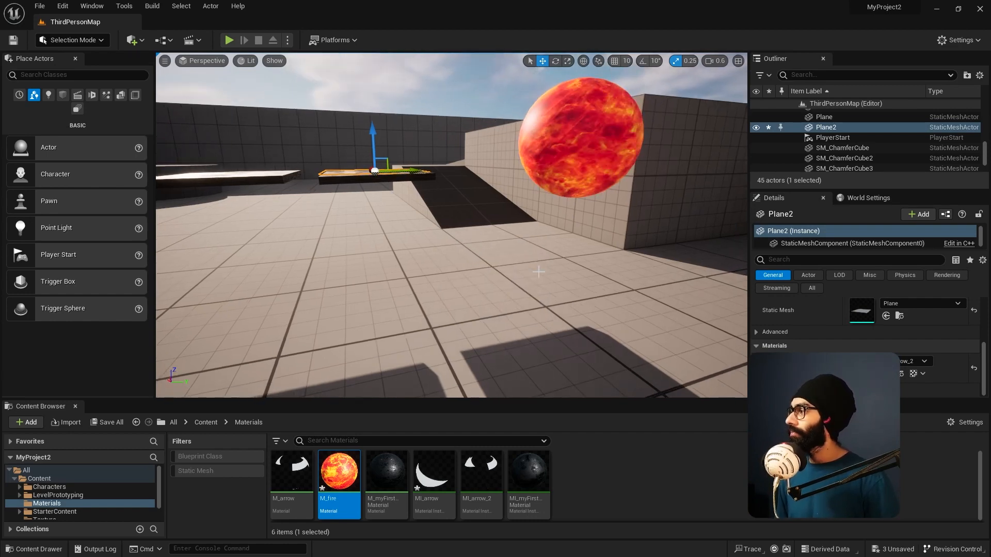
{"action": "left_click_drag", "start_coordinate": [212, 384], "coordinate": [77, 343]}
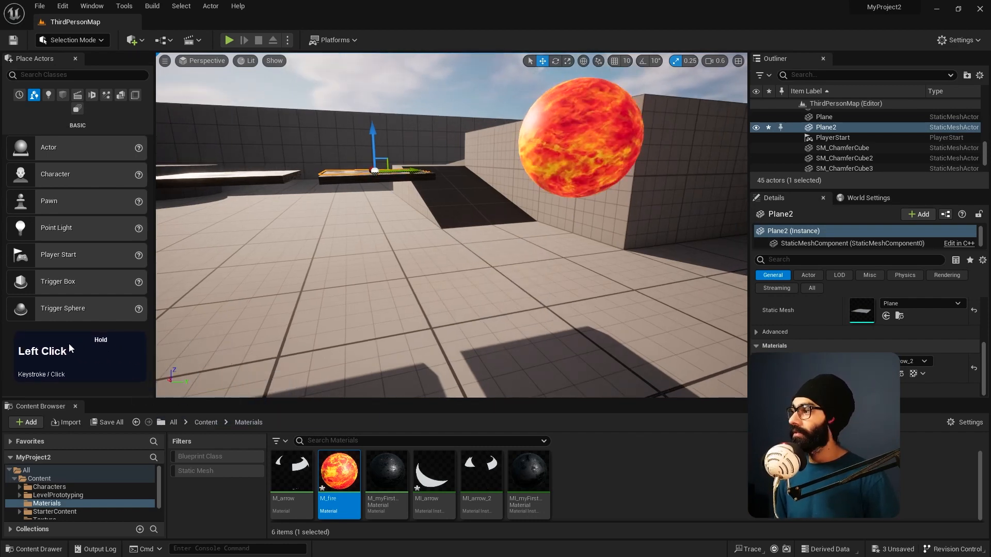
{"action": "right_click_drag", "start_coordinate": [565, 239], "coordinate": [542, 241]}
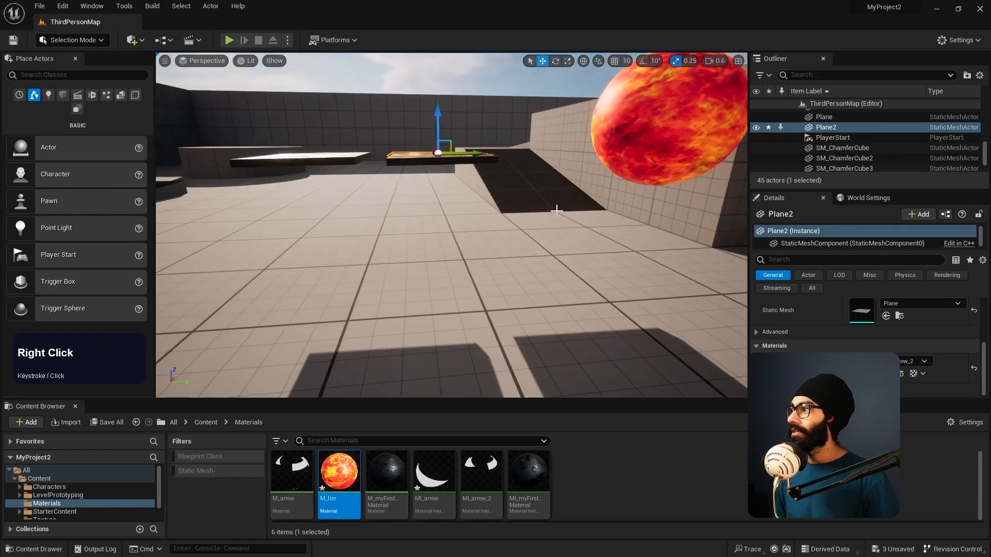
{"action": "key", "text": "s"}
{"action": "right_click_drag", "start_coordinate": [520, 201], "coordinate": [627, 119]}
{"action": "key", "text": "w"}
{"action": "key", "text": "s"}
{"action": "key", "text": "w"}
{"action": "key", "text": "w"}
{"action": "key", "text": "w"}
{"action": "key", "text": "w"}
{"action": "key", "text": "a"}
{"action": "key", "text": "a"}
{"action": "key", "text": "w"}
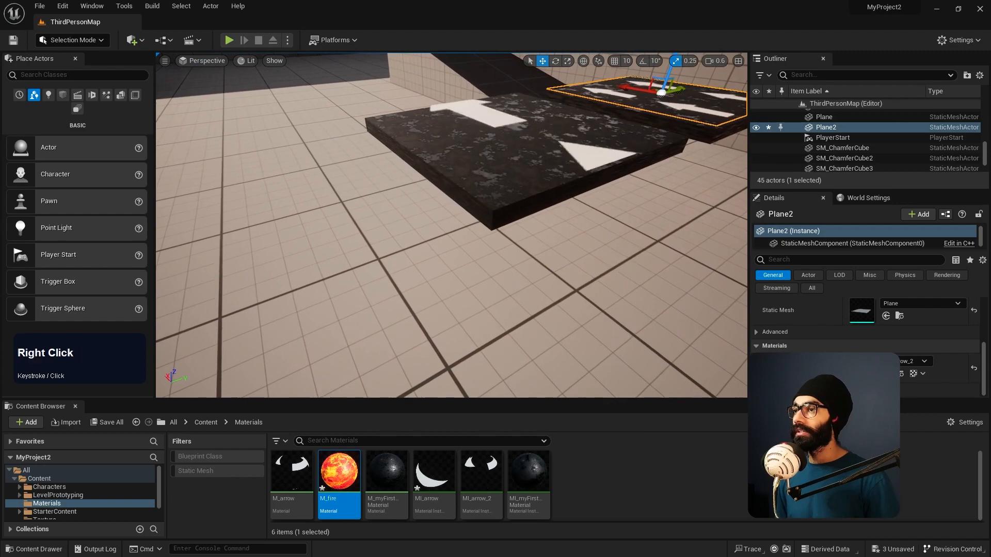
{"action": "right_click_drag", "start_coordinate": [479, 289], "coordinate": [479, 323]}
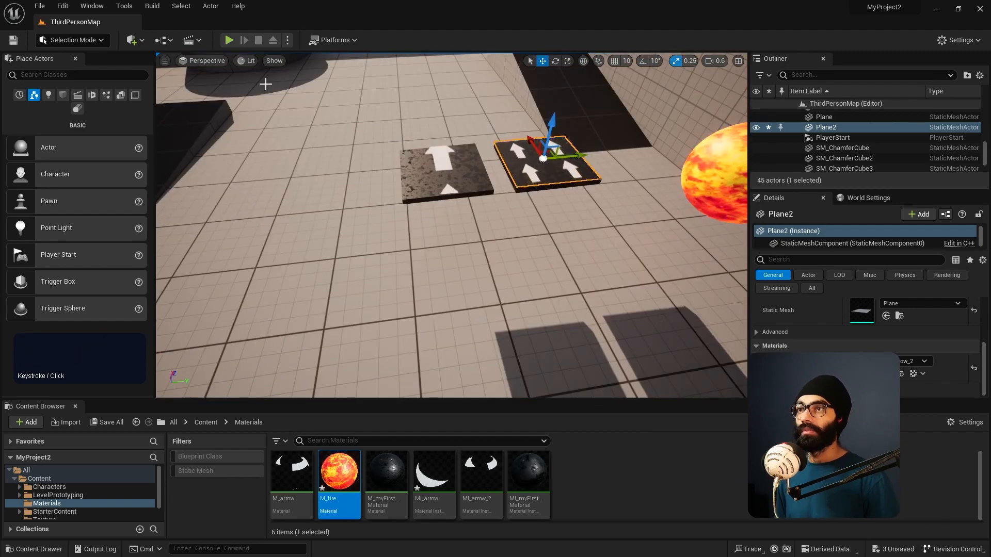
Step: Play the level and run the character around the arrow platforms and the fire sphere to view their materials
{"action": "left_click", "coordinate": [229, 40]}
{"action": "right_click", "coordinate": [443, 197]}
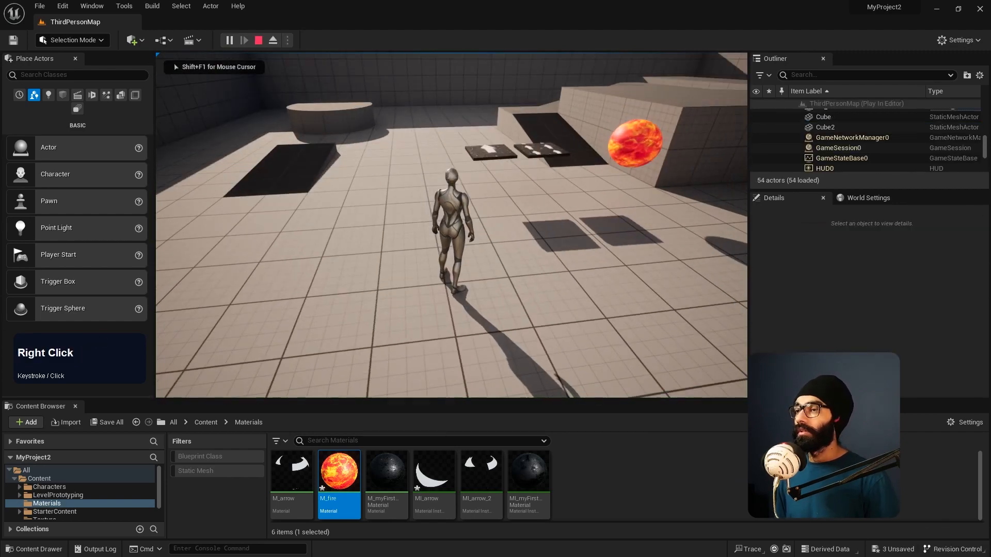
{"action": "key", "text": "w"}
{"action": "key", "text": "s"}
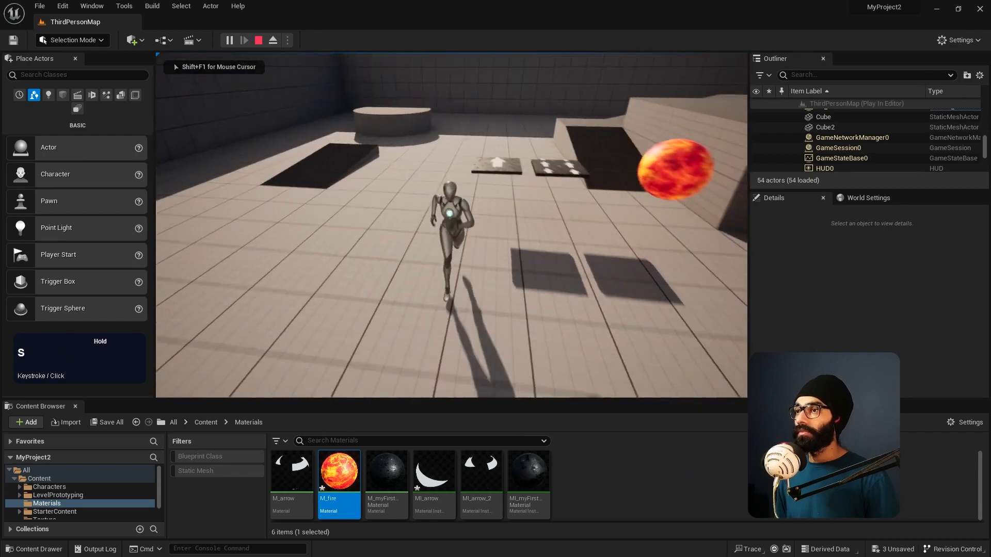
{"action": "key", "text": "a"}
{"action": "key", "text": "a"}
{"action": "key", "text": "s"}
{"action": "key", "text": "w"}
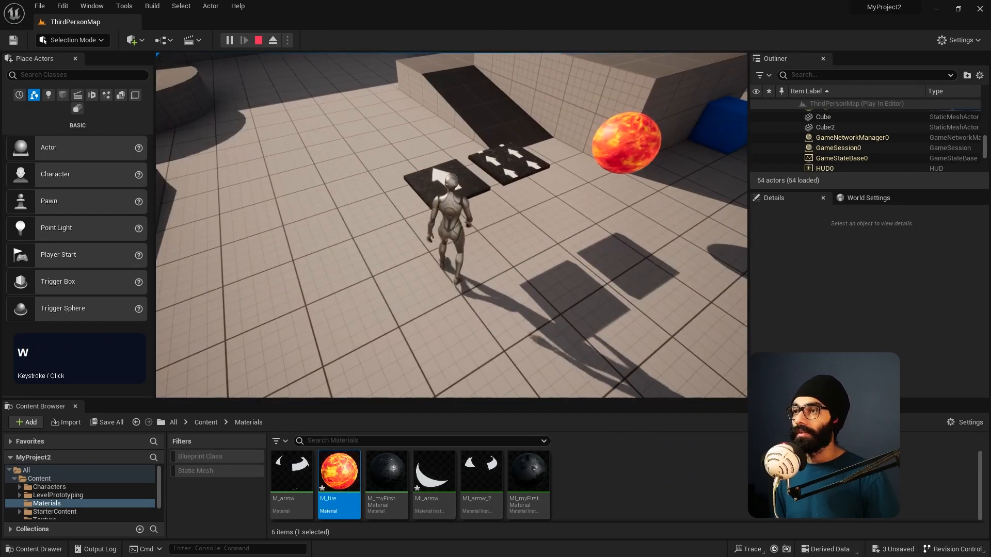
{"action": "key", "text": "space"}
{"action": "key", "text": "a"}
{"action": "key", "text": "w"}
{"action": "key", "text": "a"}
{"action": "key", "text": "w"}
{"action": "key", "text": "space"}
{"action": "key", "text": "w"}
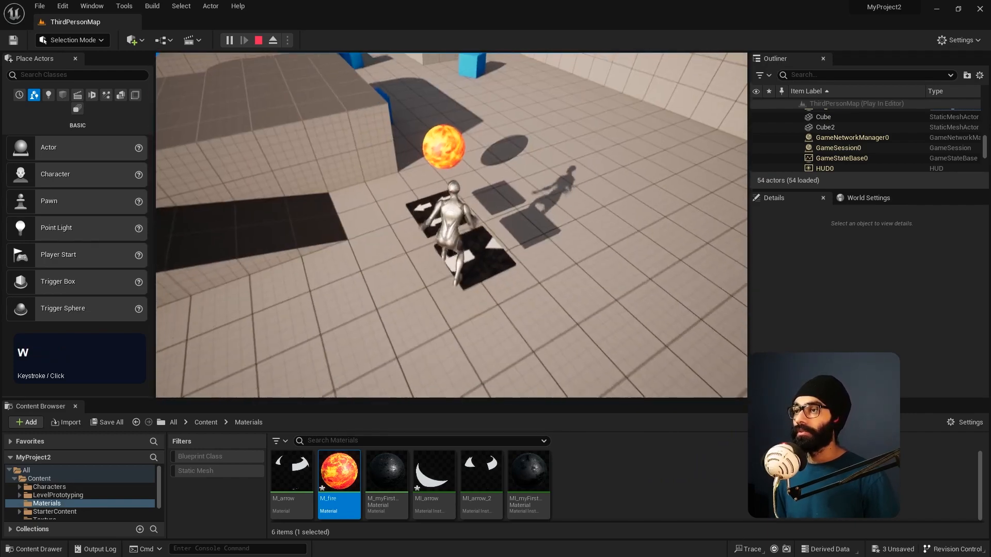
{"action": "key", "text": "space"}
{"action": "key", "text": "s"}
{"action": "key", "text": "a"}
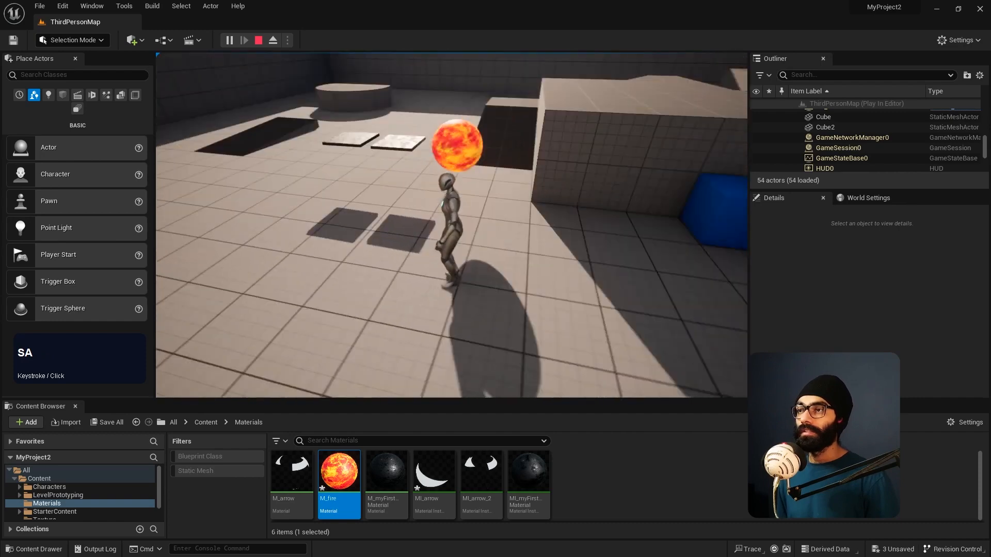
{"action": "key", "text": "w"}
{"action": "key", "text": "d"}
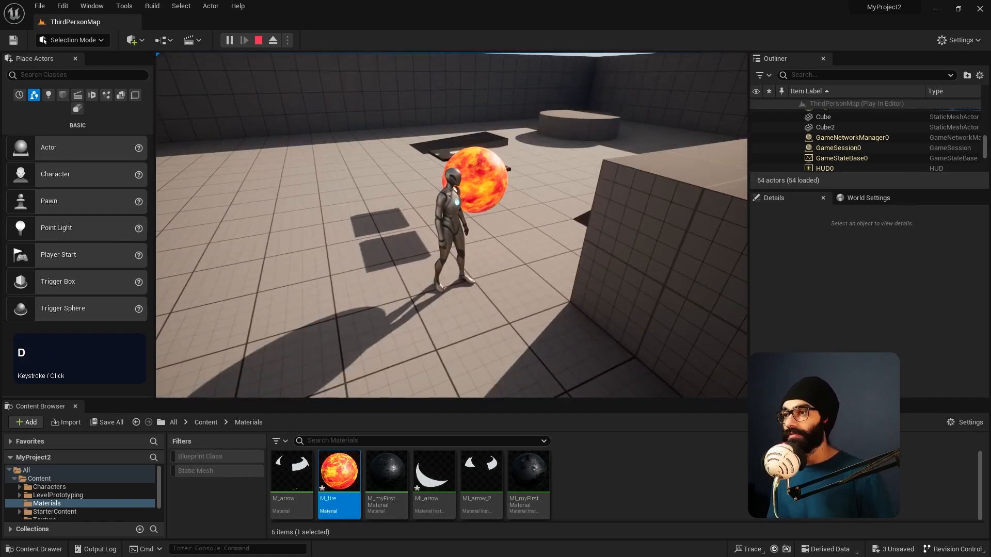
{"action": "key", "text": "s"}
{"action": "key", "text": "a"}
{"action": "key", "text": "w"}
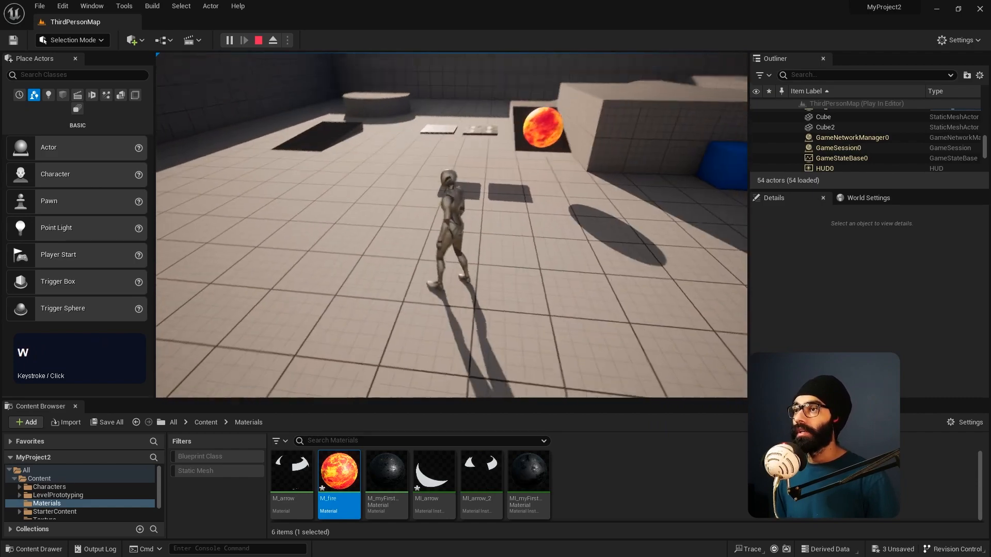
{"action": "key", "text": "space"}
{"action": "key", "text": "s"}
{"action": "key", "text": "s"}
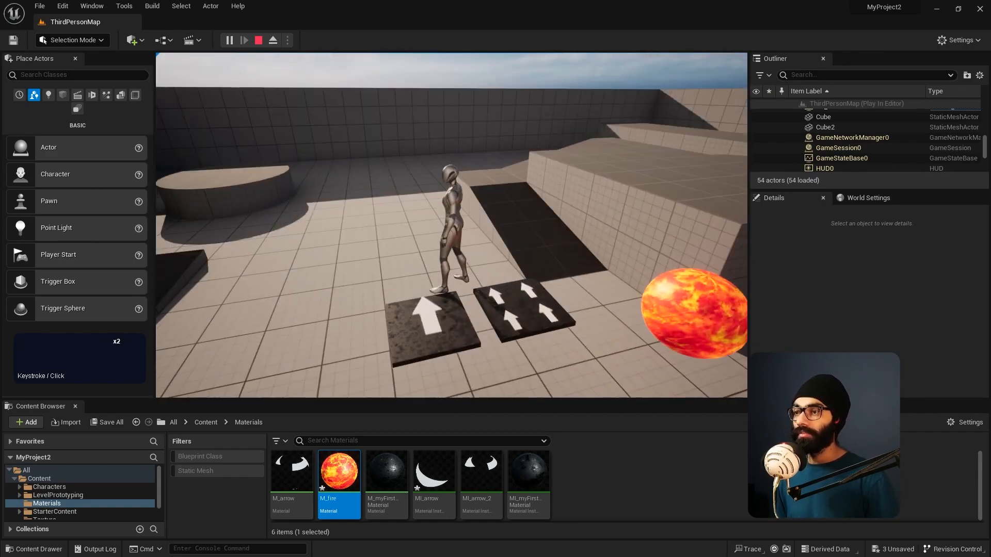
Step: Switch to Chrome, look over the Udemy page of "Unreal Engine 5: One Course Solution For Material", and return to Unreal Editor
{"action": "key", "text": "alt+Tab"}
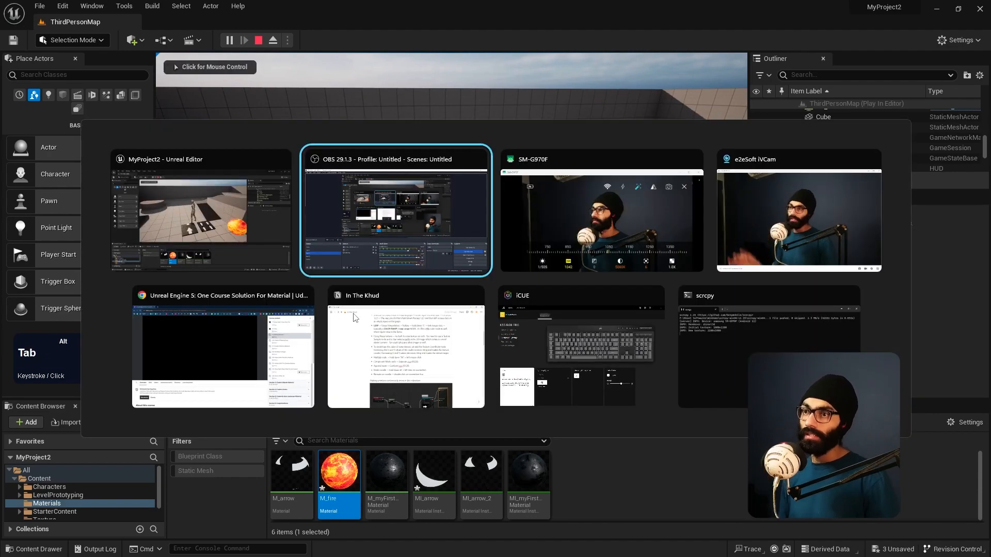
{"action": "left_click", "coordinate": [240, 350], "text": "alt"}
{"action": "left_click_drag", "start_coordinate": [990, 62], "coordinate": [256, 75]}
{"action": "double_click", "coordinate": [256, 75]}
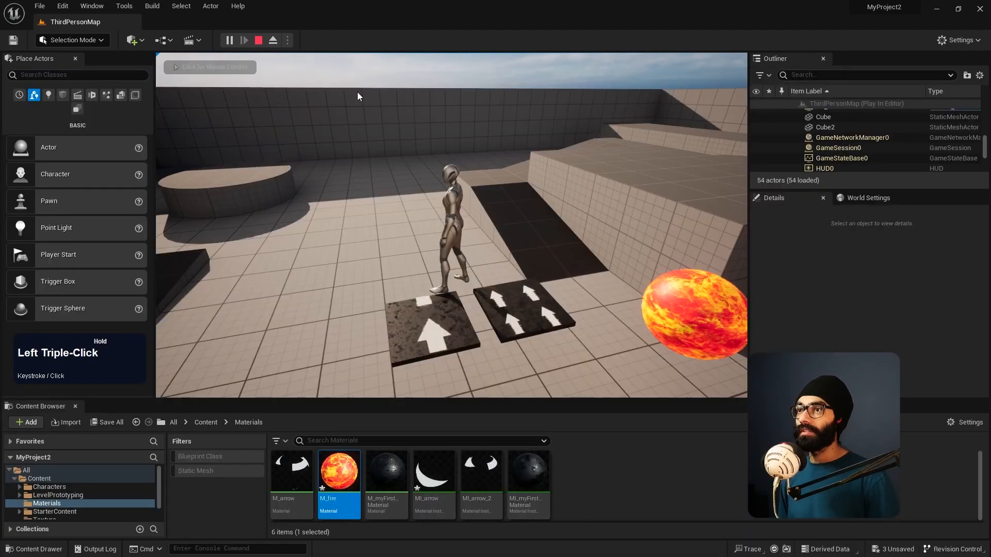
{"action": "scroll", "coordinate": [146, 514], "scroll_direction": "down", "scroll_amount": 4}
{"action": "scroll", "coordinate": [137, 76], "scroll_direction": "up", "scroll_amount": 5}
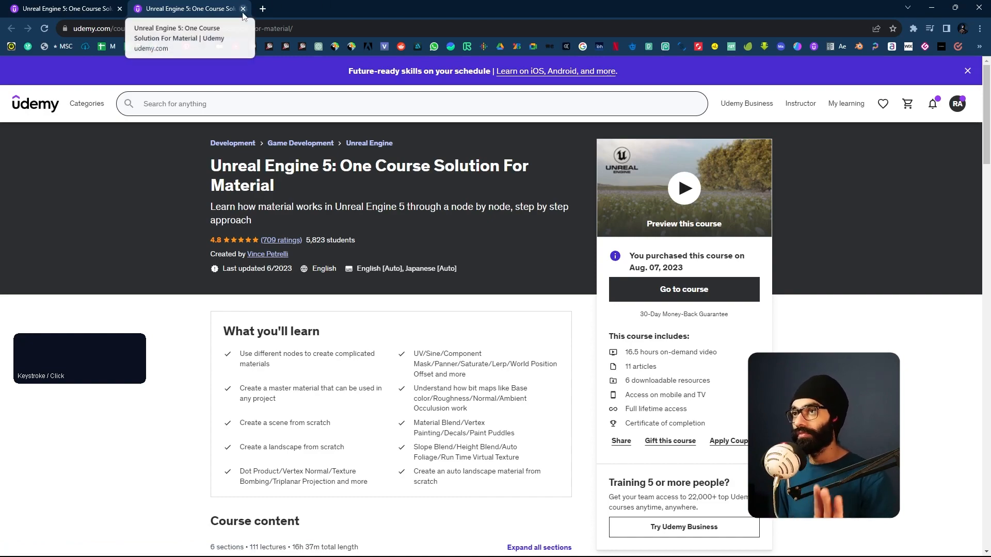
{"action": "left_click", "coordinate": [931, 8]}
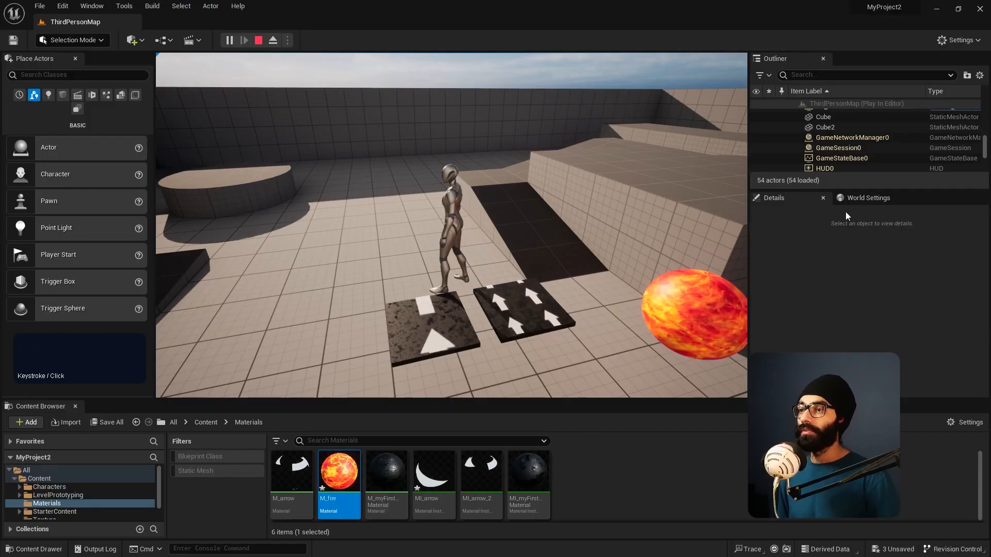
Step: View the character and arrow platforms from other angles in the running level, and end the play session
{"action": "right_click_drag", "start_coordinate": [604, 222], "coordinate": [686, 214]}
{"action": "key", "text": "d"}
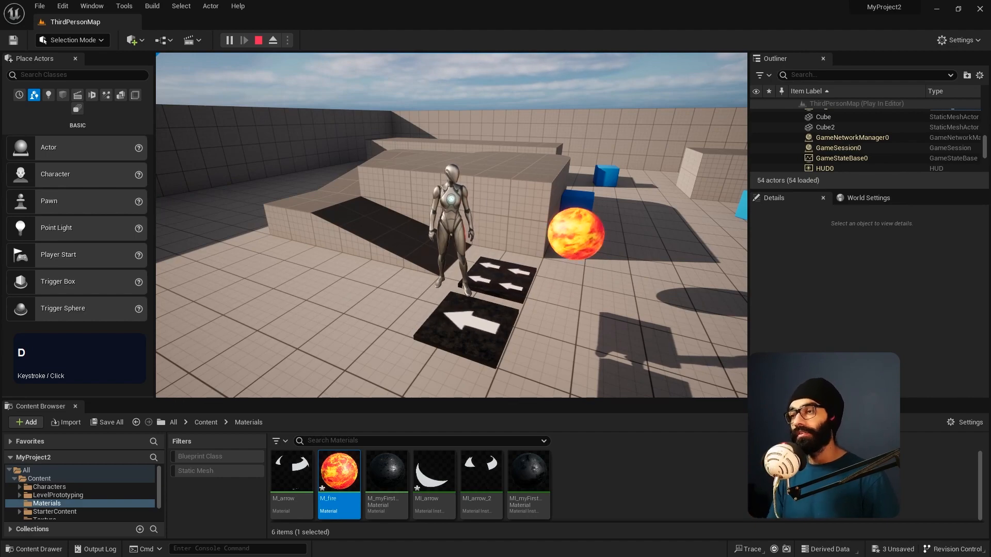
{"action": "right_click", "coordinate": [451, 225]}
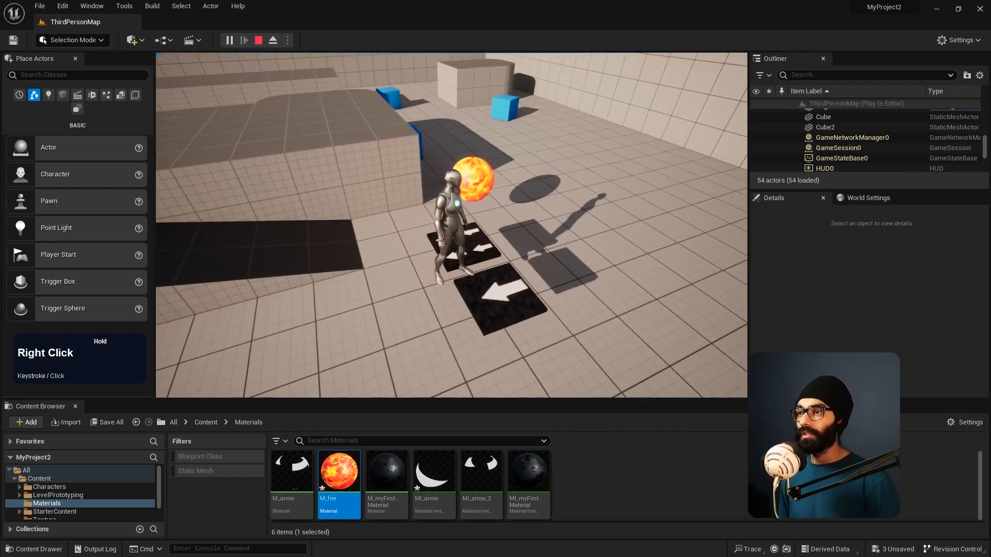
{"action": "key", "text": "d"}
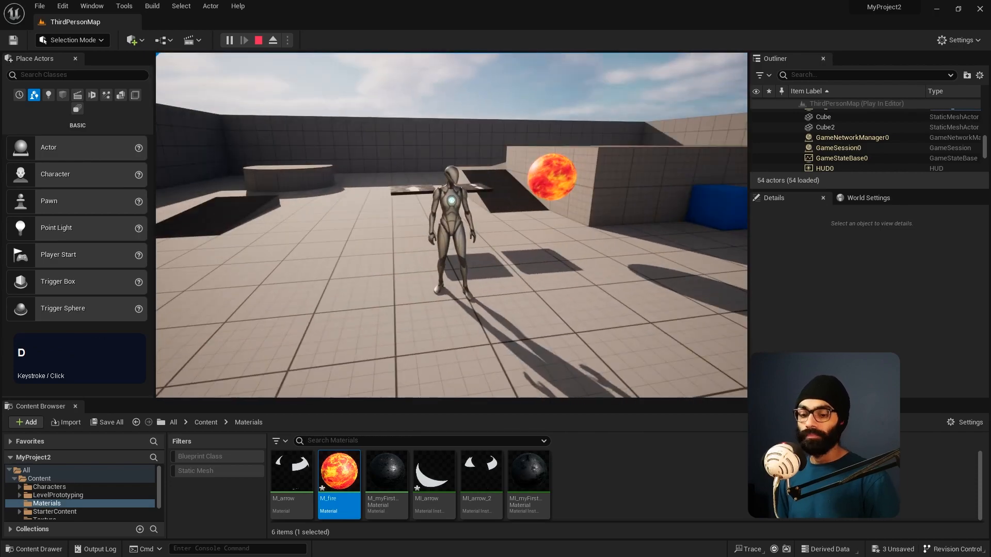
{"action": "key", "text": "Escape"}
Step: Place a cube shape on the open floor near the arrow platforms
{"action": "key", "text": "d"}
{"action": "right_click_drag", "start_coordinate": [451, 225], "coordinate": [459, 302]}
{"action": "key", "text": "w"}
{"action": "key", "text": "a"}
{"action": "key", "text": "w"}
{"action": "key", "text": "s"}
{"action": "key", "text": "a"}
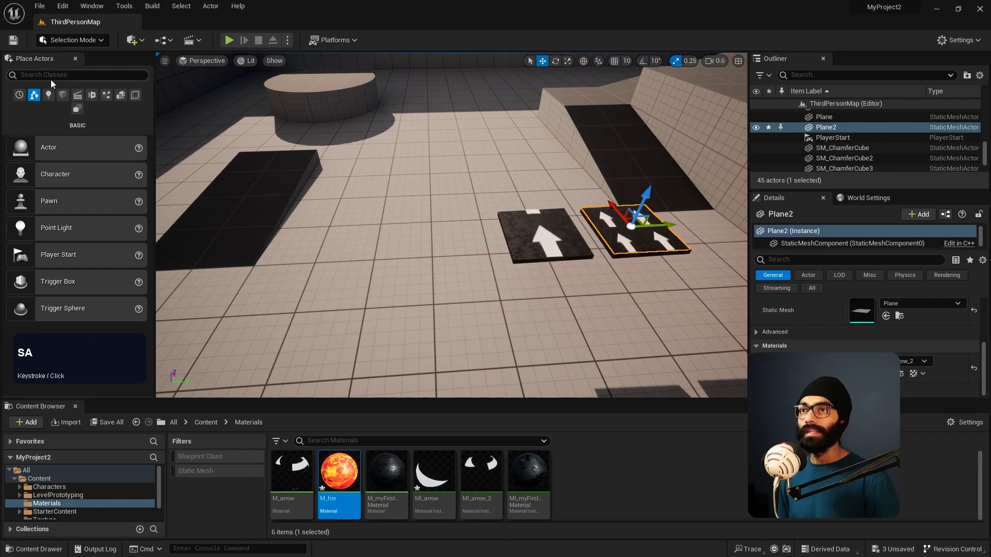
{"action": "left_click", "coordinate": [62, 96]}
{"action": "left_click_drag", "start_coordinate": [52, 147], "coordinate": [437, 244]}
{"action": "right_click_drag", "start_coordinate": [437, 263], "coordinate": [624, 227]}
{"action": "key", "text": "a"}
{"action": "key", "text": "s"}
{"action": "key", "text": "w"}
{"action": "key", "text": "a"}
{"action": "key", "text": "d"}
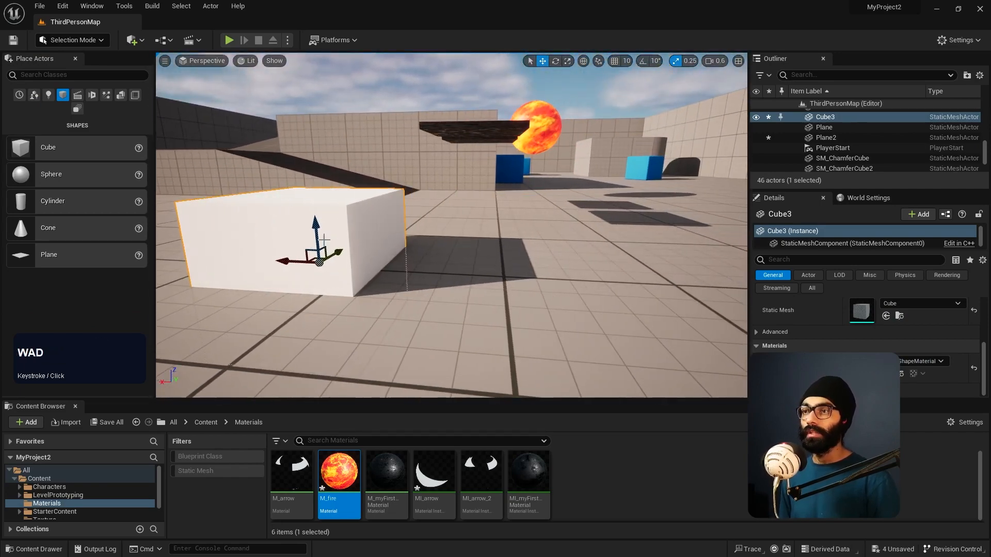
Step: Raise the new cube vertically so that it stands out of the floor
{"action": "left_click_drag", "start_coordinate": [319, 227], "coordinate": [299, 129]}
{"action": "key", "text": "d"}
{"action": "right_click_drag", "start_coordinate": [299, 129], "coordinate": [371, 173]}
{"action": "key", "text": "w"}
{"action": "key", "text": "s"}
{"action": "key", "text": "q"}
{"action": "key", "text": "e"}
{"action": "key", "text": "e"}
{"action": "key", "text": "q"}
{"action": "key", "text": "e"}
{"action": "key", "text": "a"}
{"action": "key", "text": "a"}
{"action": "key", "text": "w"}
Step: Flatten the cube into a thin slab with a Z scale of 0.0675
{"action": "key", "text": "e"}
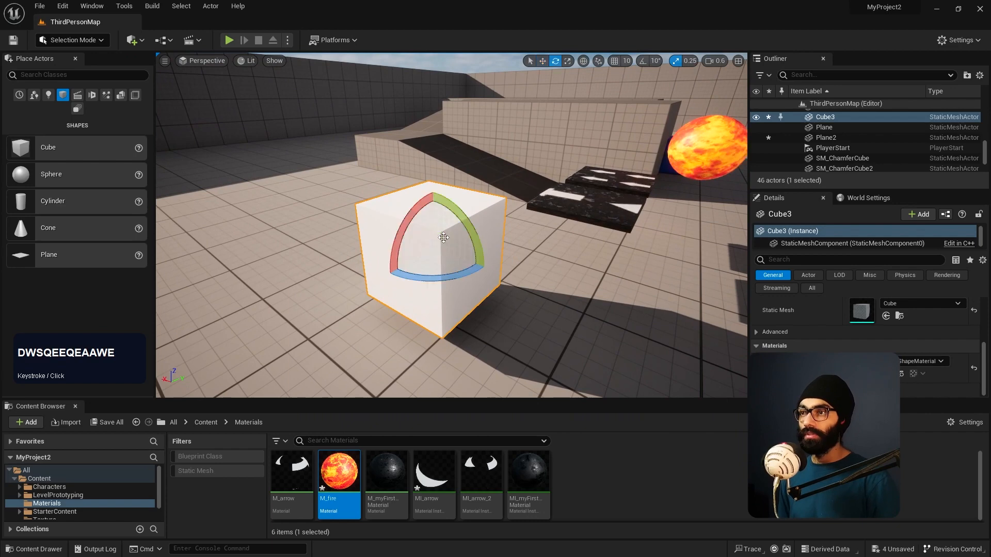
{"action": "key", "text": "r"}
{"action": "left_click_drag", "start_coordinate": [435, 219], "coordinate": [435, 243]}
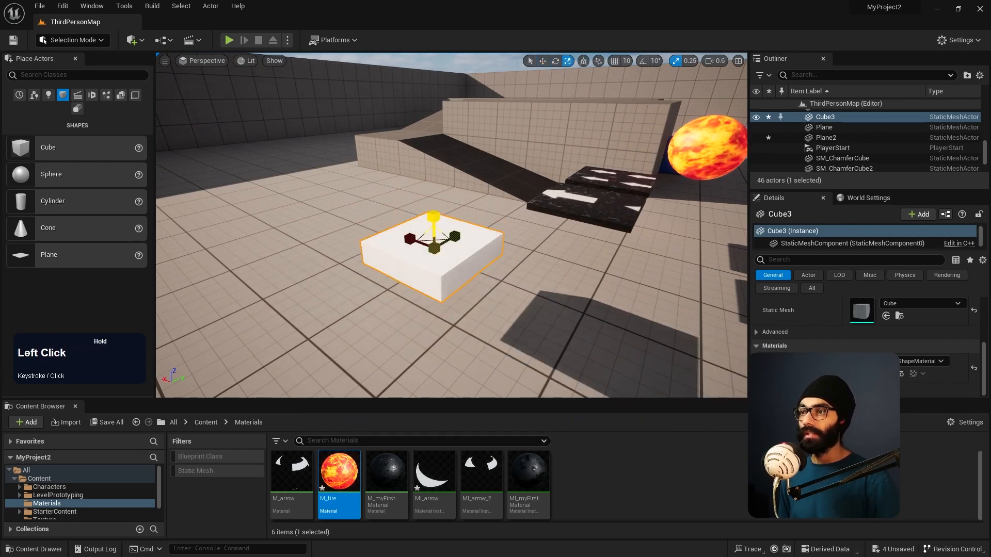
{"action": "scroll", "coordinate": [820, 341], "scroll_direction": "down", "scroll_amount": 3}
{"action": "left_click_drag", "start_coordinate": [825, 399], "coordinate": [825, 505]}
{"action": "scroll", "coordinate": [825, 433], "scroll_direction": "down", "scroll_amount": 2}
{"action": "scroll", "coordinate": [826, 423], "scroll_direction": "up", "scroll_amount": 2}
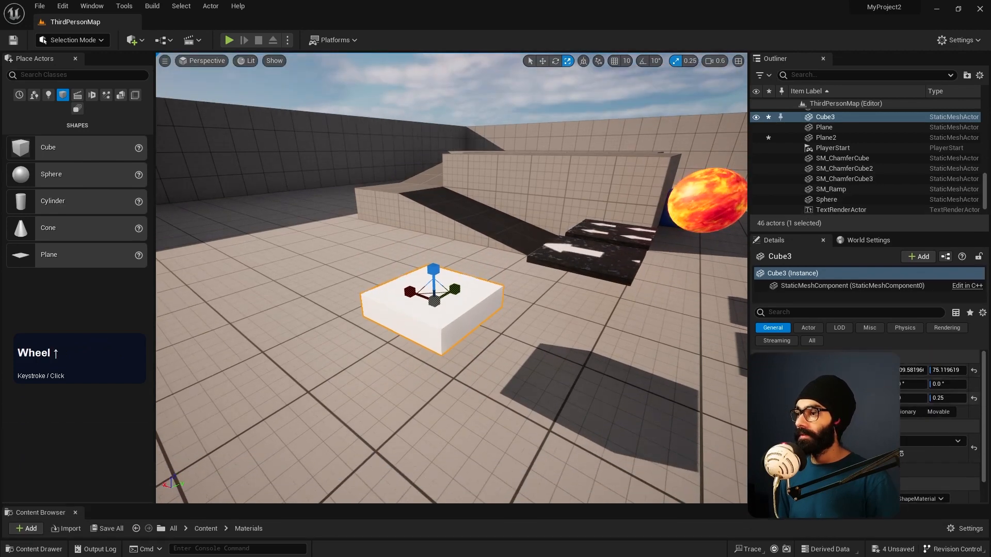
{"action": "left_click_drag", "start_coordinate": [872, 399], "coordinate": [950, 398]}
{"action": "left_click_drag", "start_coordinate": [826, 505], "coordinate": [825, 392]}
Step: Create a new material named Dirty_metal_again in the Materials folder
{"action": "right_click_drag", "start_coordinate": [568, 289], "coordinate": [482, 292]}
{"action": "key", "text": "d"}
{"action": "key", "text": "d"}
{"action": "key", "text": "w"}
{"action": "key", "text": "a"}
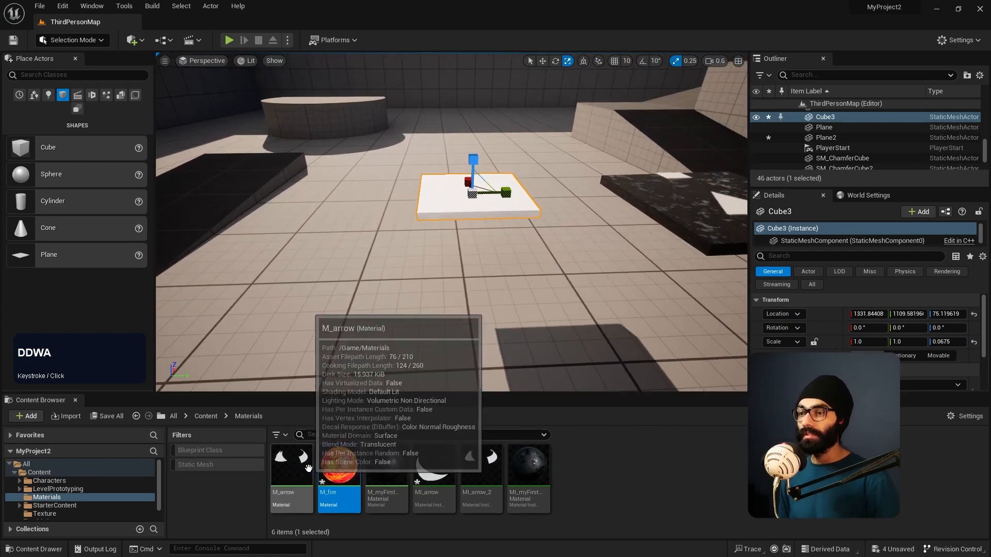
{"action": "right_click", "coordinate": [615, 473]}
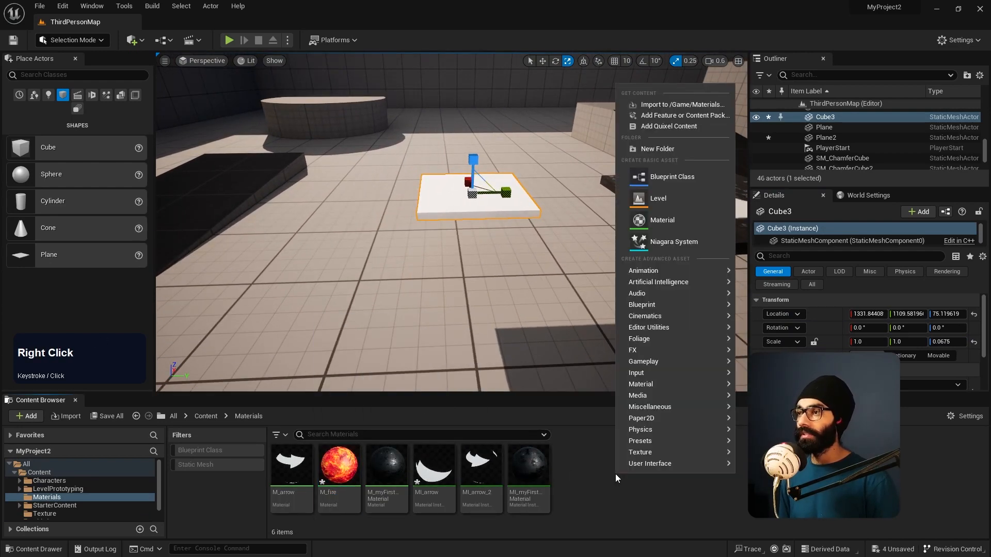
{"action": "left_click", "coordinate": [671, 221]}
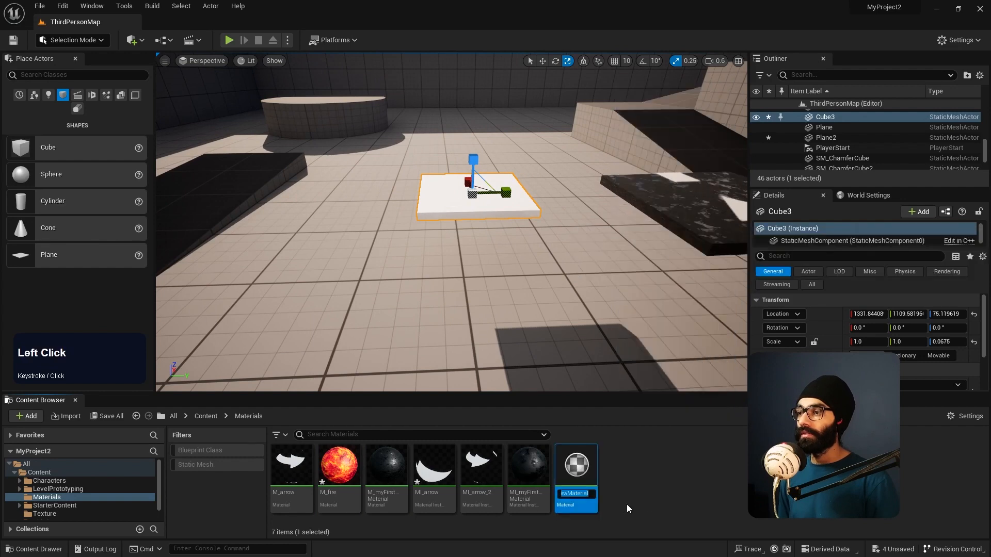
{"action": "type", "text": "Dirty_metal_again"}
{"action": "key", "text": "Return"}
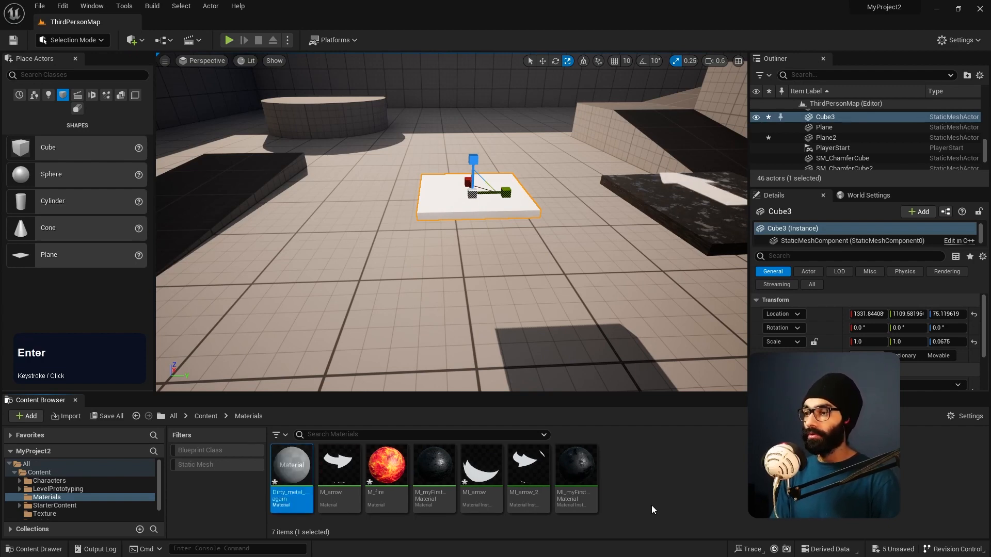
Step: Open the Dirty_metal_again material for editing and arrange its window side by side with the level editor
{"action": "double_click", "coordinate": [281, 471]}
{"action": "left_click", "coordinate": [634, 7]}
{"action": "left_click_drag", "start_coordinate": [634, 7], "coordinate": [988, 165]}
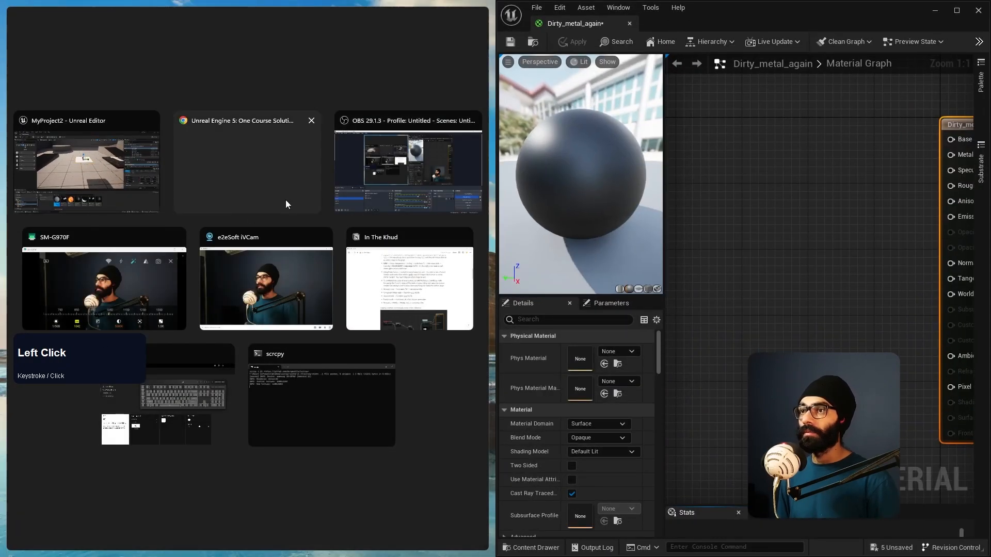
{"action": "left_click", "coordinate": [108, 169]}
{"action": "left_click_drag", "start_coordinate": [496, 238], "coordinate": [655, 239]}
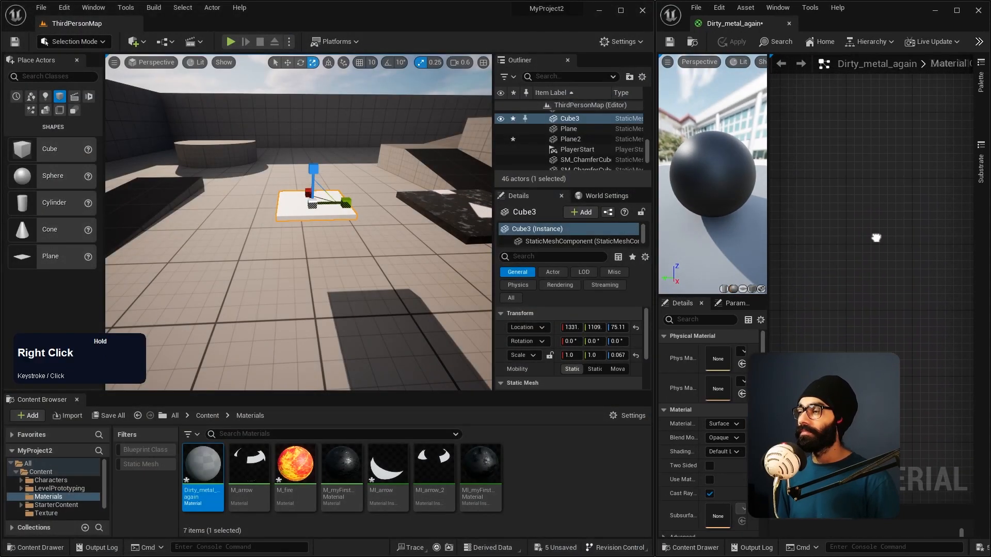
Step: Widen the material editor window and move the Dirty_metal_again output node further right in the graph
{"action": "right_click_drag", "start_coordinate": [876, 238], "coordinate": [856, 249]}
{"action": "scroll", "coordinate": [856, 249], "scroll_direction": "down", "scroll_amount": 12}
{"action": "scroll", "coordinate": [855, 253], "scroll_direction": "up", "scroll_amount": 11}
{"action": "right_click_drag", "start_coordinate": [930, 231], "coordinate": [816, 250]}
{"action": "left_click_drag", "start_coordinate": [651, 267], "coordinate": [485, 271]}
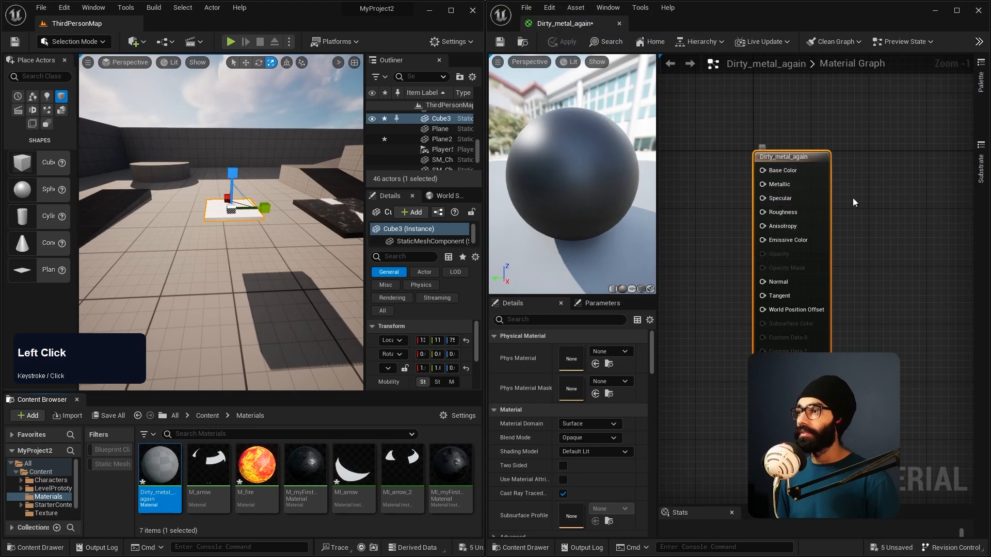
{"action": "scroll", "coordinate": [735, 121], "scroll_direction": "up", "scroll_amount": 1}
{"action": "left_click_drag", "start_coordinate": [799, 150], "coordinate": [874, 142]}
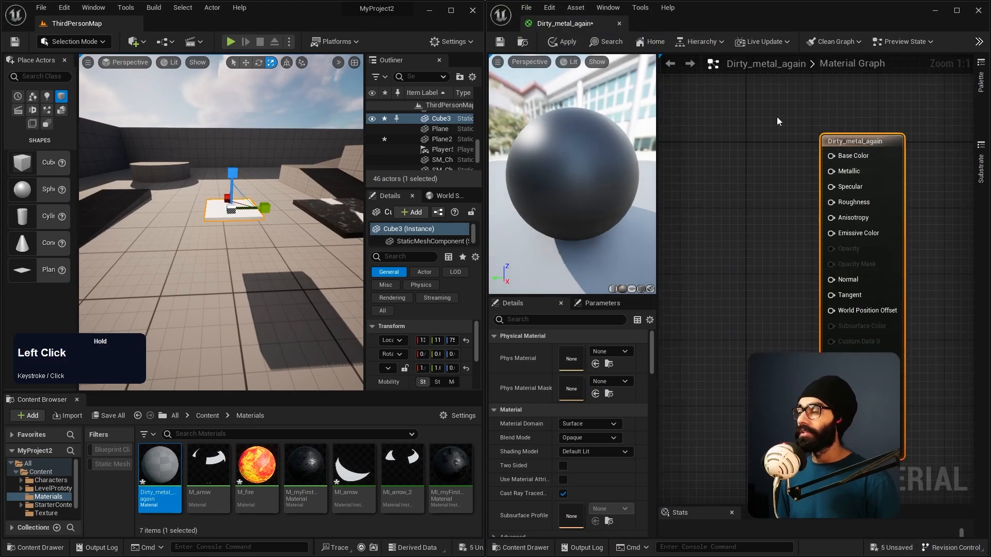
Step: Switch to the In The Khud notes and highlight the line "constant, constant2Vector, constant3Vector" under Unreal Engine Materials
{"action": "key", "text": "alt+Tab"}
{"action": "left_click", "coordinate": [503, 314], "text": "alt"}
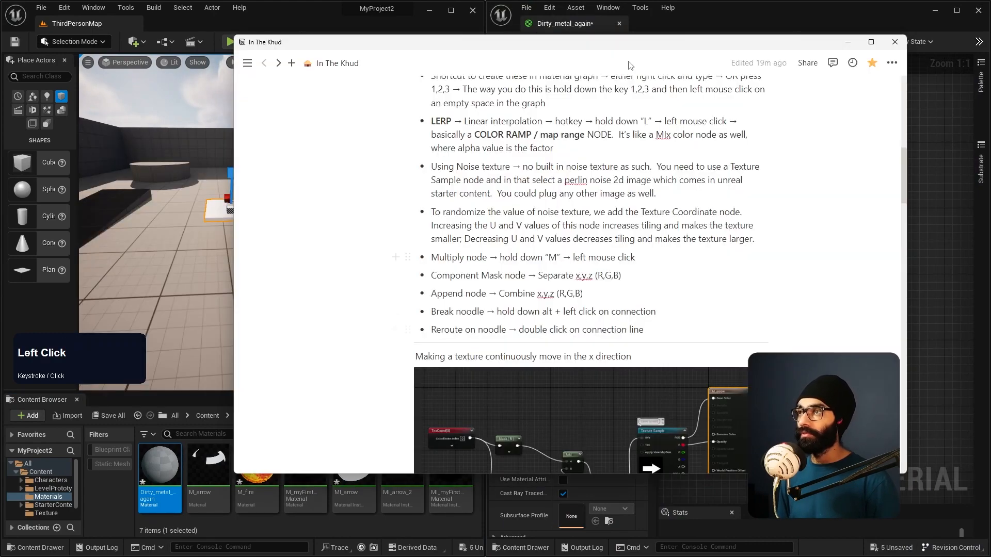
{"action": "scroll", "coordinate": [526, 273], "scroll_direction": "up", "scroll_amount": 4}
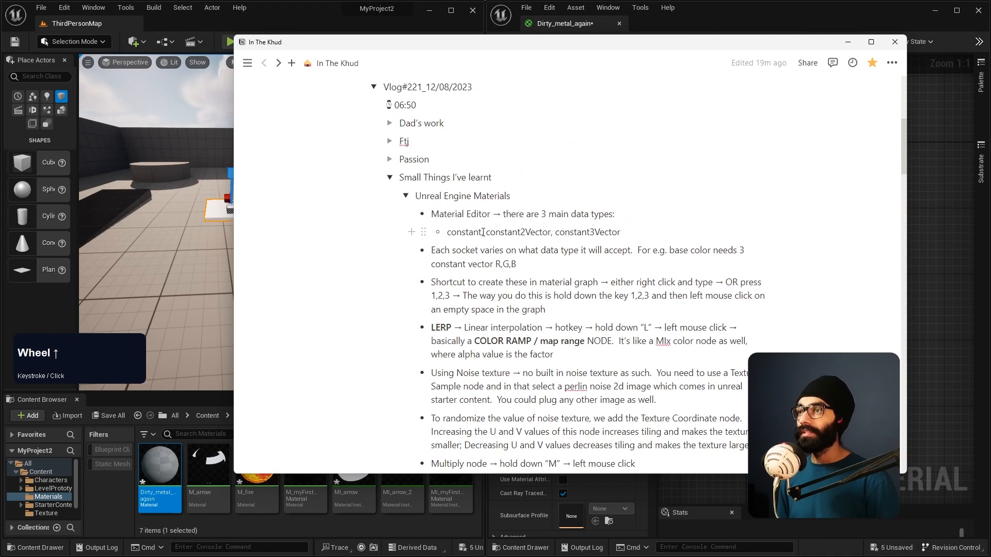
{"action": "left_click_drag", "start_coordinate": [636, 233], "coordinate": [636, 233]}
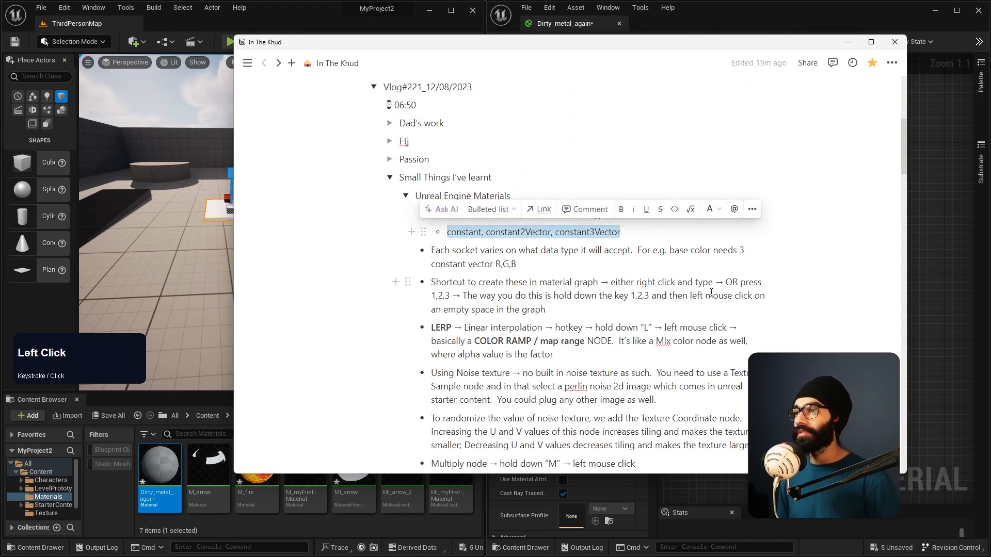
Step: Switch back to the Unreal material editor, widen the graph area and move the Dirty_metal_again output node further right
{"action": "key", "text": "alt+Tab"}
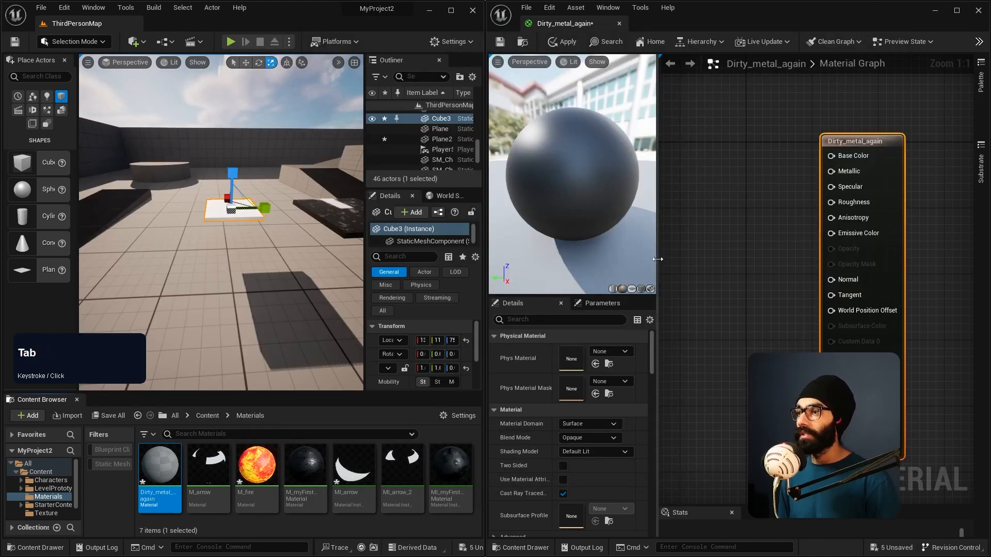
{"action": "left_click_drag", "start_coordinate": [657, 259], "coordinate": [627, 259]}
{"action": "left_click_drag", "start_coordinate": [831, 144], "coordinate": [868, 145]}
Step: Search the node list for "constan", add a Constant node to the material graph and delete it
{"action": "right_click", "coordinate": [702, 174]}
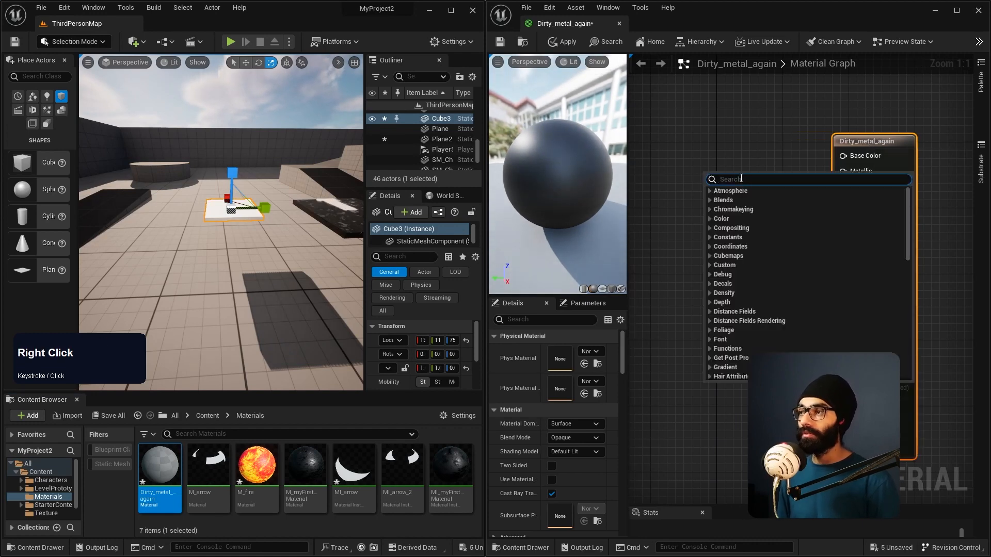
{"action": "type", "text": "c"}
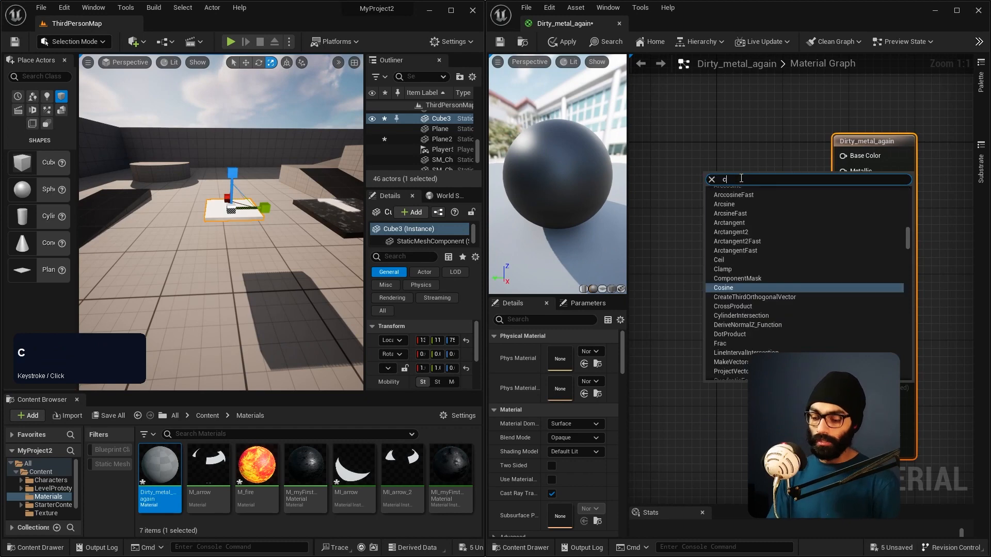
{"action": "type", "text": "onst"}
{"action": "right_click", "coordinate": [703, 154]}
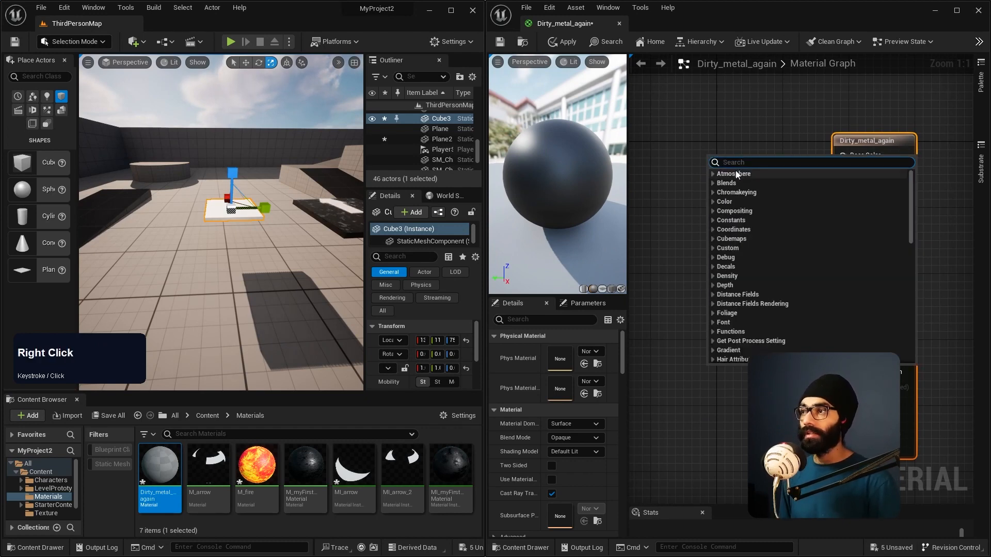
{"action": "type", "text": "constan"}
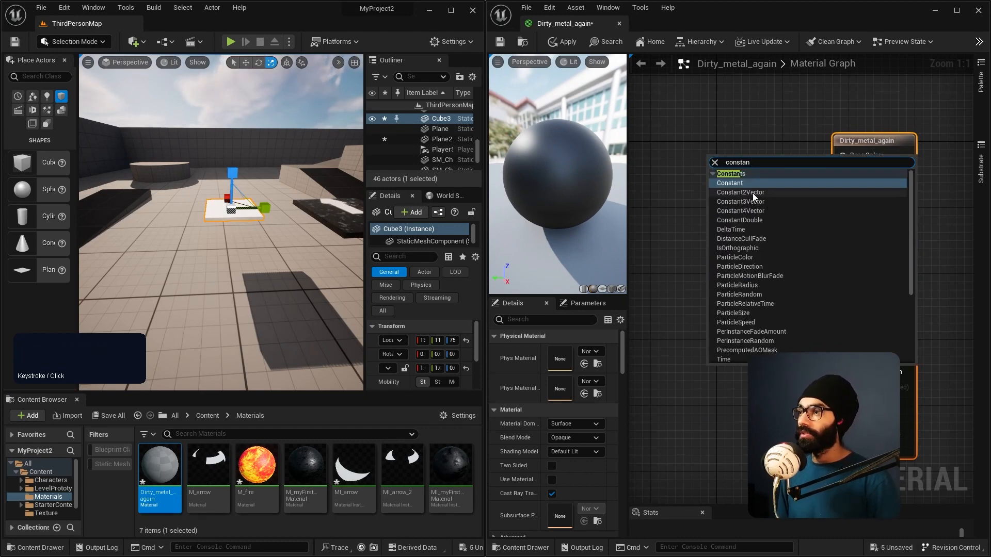
{"action": "left_click", "coordinate": [742, 182]}
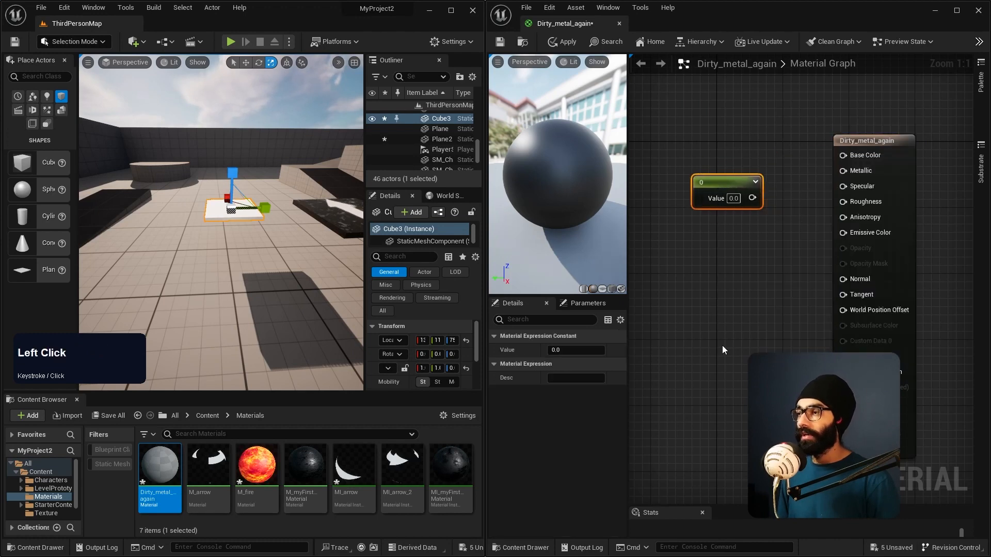
{"action": "key", "text": "Delete"}
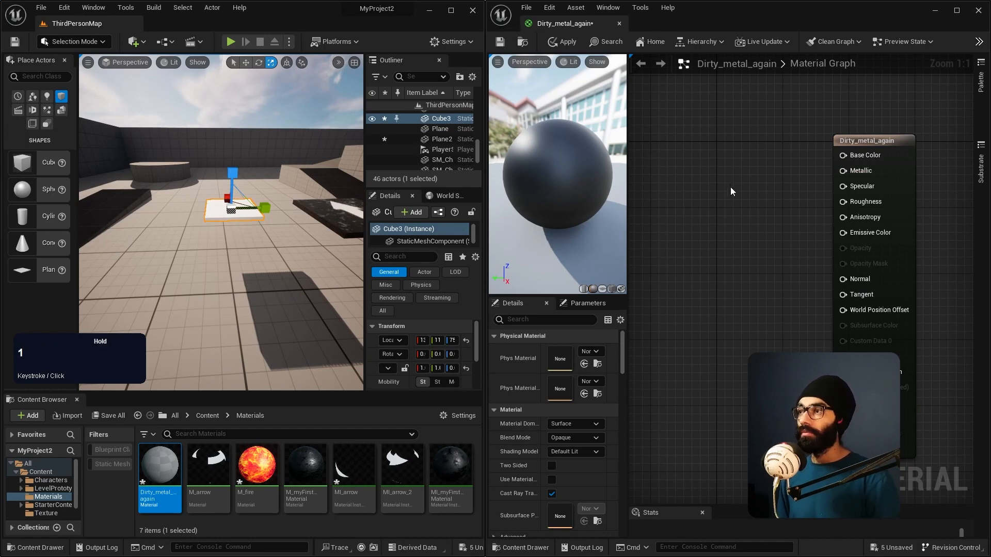
Step: Place Constant, Constant2Vector and Constant3Vector nodes in a column left of the output node, and delete all three
{"action": "left_click", "coordinate": [729, 187]}
{"action": "left_click_drag", "start_coordinate": [748, 200], "coordinate": [710, 171]}
{"action": "left_click", "coordinate": [721, 245]}
{"action": "left_click_drag", "start_coordinate": [727, 251], "coordinate": [708, 232]}
{"action": "left_click", "coordinate": [717, 319]}
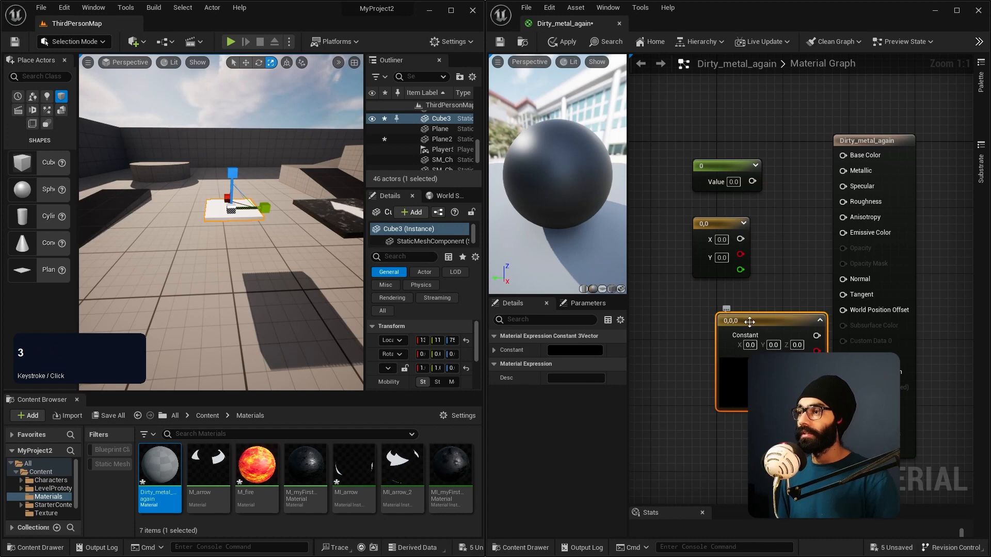
{"action": "left_click_drag", "start_coordinate": [717, 319], "coordinate": [660, 312]}
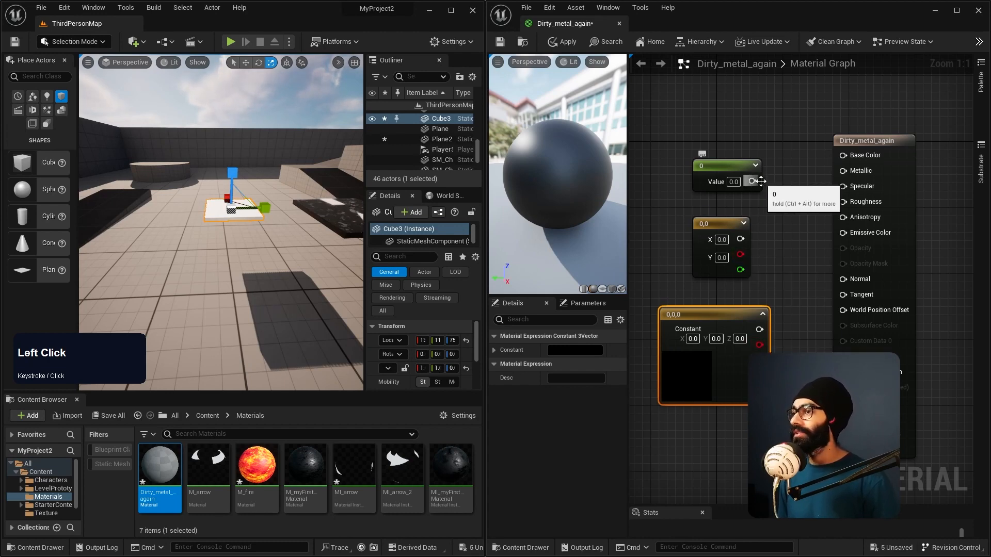
{"action": "left_click_drag", "start_coordinate": [676, 134], "coordinate": [748, 353]}
{"action": "key", "text": "Delete"}
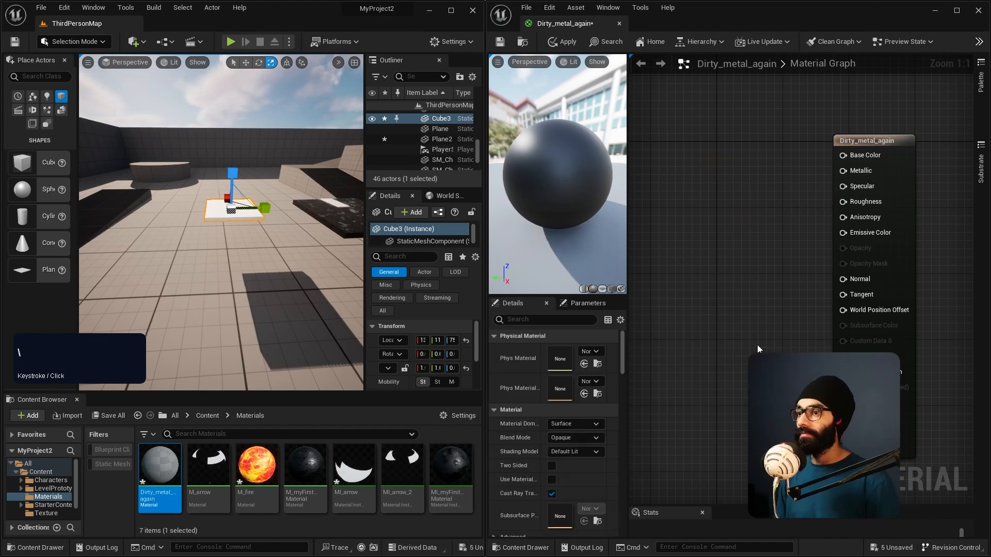
Step: Examine the flattened white cube on the level floor from closer and above
{"action": "right_click_drag", "start_coordinate": [237, 226], "coordinate": [187, 274]}
{"action": "key", "text": "w"}
{"action": "key", "text": "s"}
{"action": "key", "text": "w"}
{"action": "key", "text": "d"}
{"action": "key", "text": "s"}
{"action": "key", "text": "w"}
{"action": "key", "text": "a"}
{"action": "key", "text": "q"}
{"action": "key", "text": "e"}
{"action": "key", "text": "w"}
{"action": "key", "text": "d"}
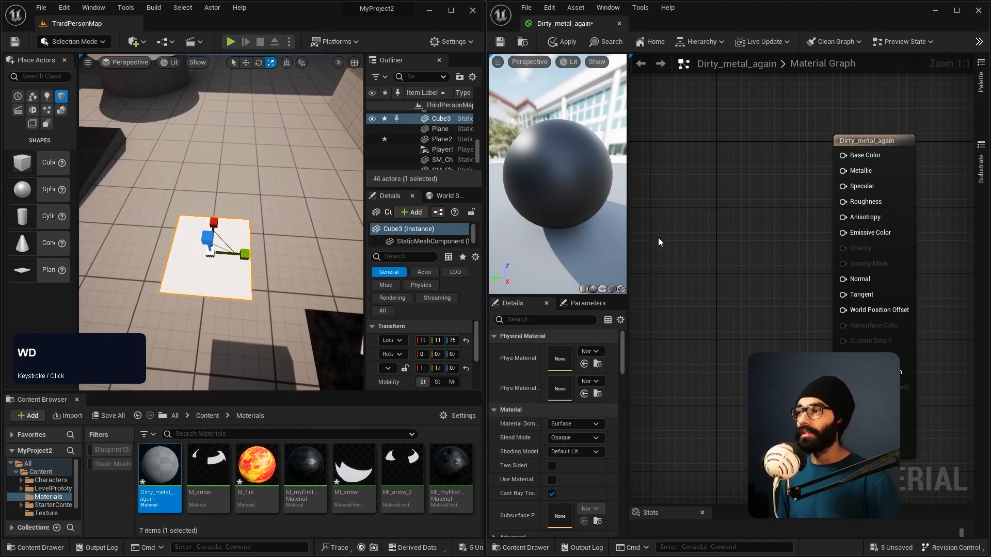
Step: Add a Constant3Vector node to the graph and connect its output to Base Color
{"action": "left_click", "coordinate": [724, 187]}
{"action": "left_click_drag", "start_coordinate": [730, 192], "coordinate": [689, 162]}
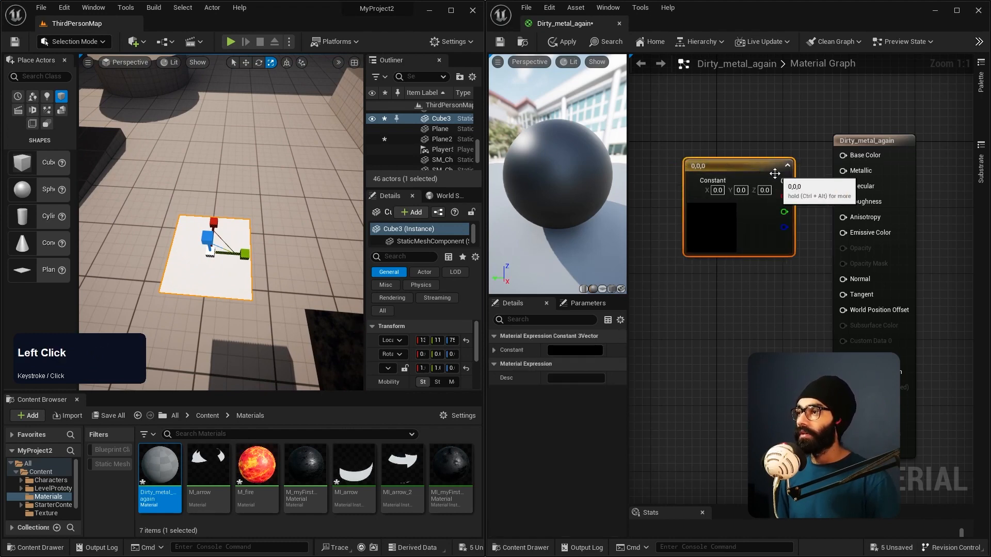
{"action": "left_click_drag", "start_coordinate": [782, 180], "coordinate": [843, 155]}
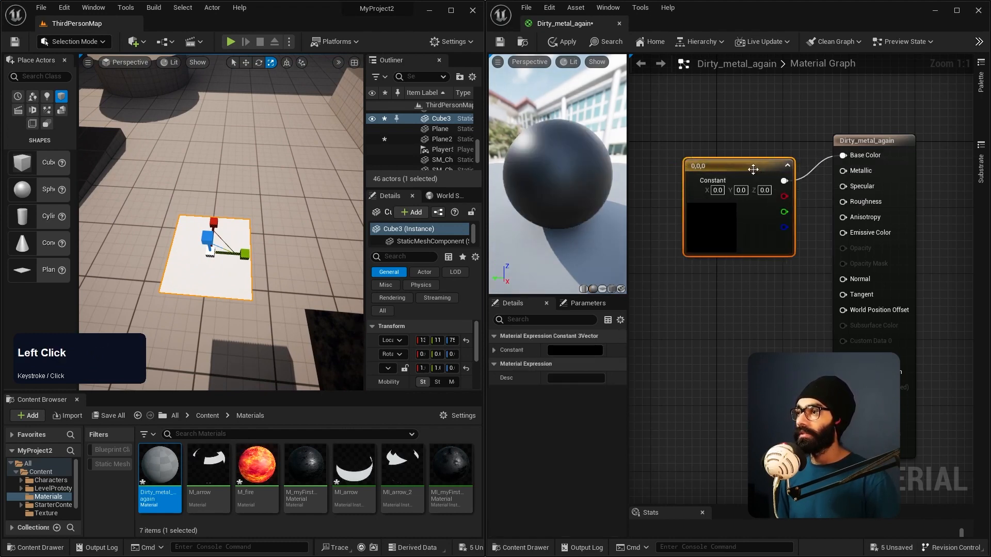
Step: Open the Constant3Vector's colour for editing and set its red value to 1
{"action": "left_click", "coordinate": [576, 350]}
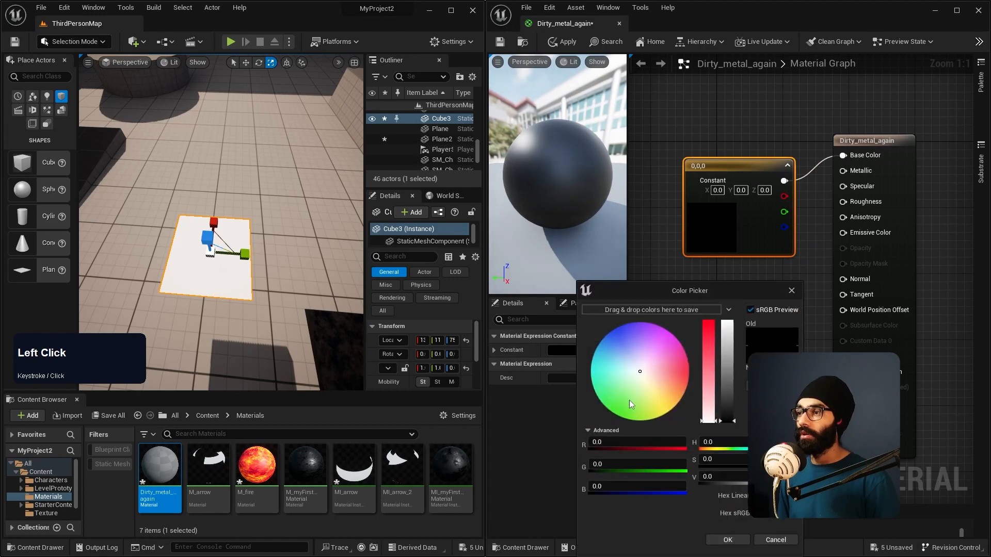
{"action": "left_click", "coordinate": [662, 345]}
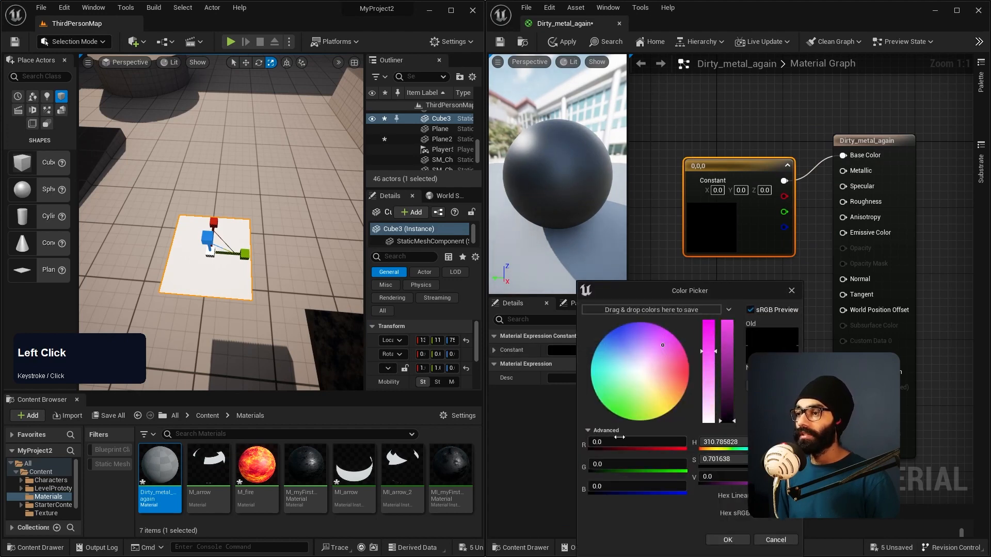
{"action": "type", "text": "1"}
{"action": "left_click", "coordinate": [623, 497]}
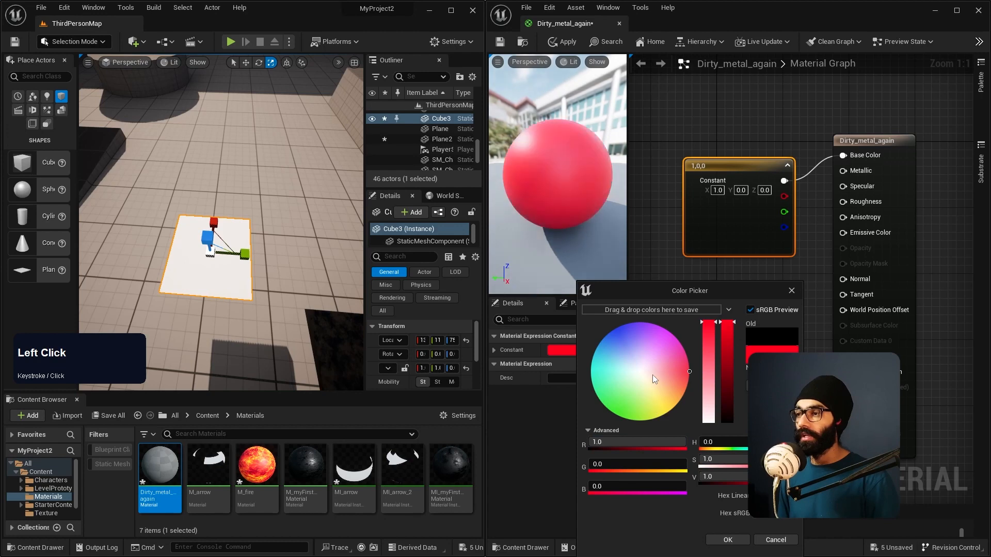
Step: Set the Constant3Vector's colour to a dark blue, about R 0.015, G 0.031, B 0.141
{"action": "left_click", "coordinate": [662, 348]}
{"action": "mouse_move", "coordinate": [663, 348]}
{"action": "left_mouse_down"}
{"action": "mouse_move", "coordinate": [659, 375]}
{"action": "mouse_move", "coordinate": [626, 389]}
{"action": "mouse_move", "coordinate": [621, 339]}
{"action": "left_mouse_up"}
{"action": "left_click_drag", "start_coordinate": [725, 342], "coordinate": [727, 374]}
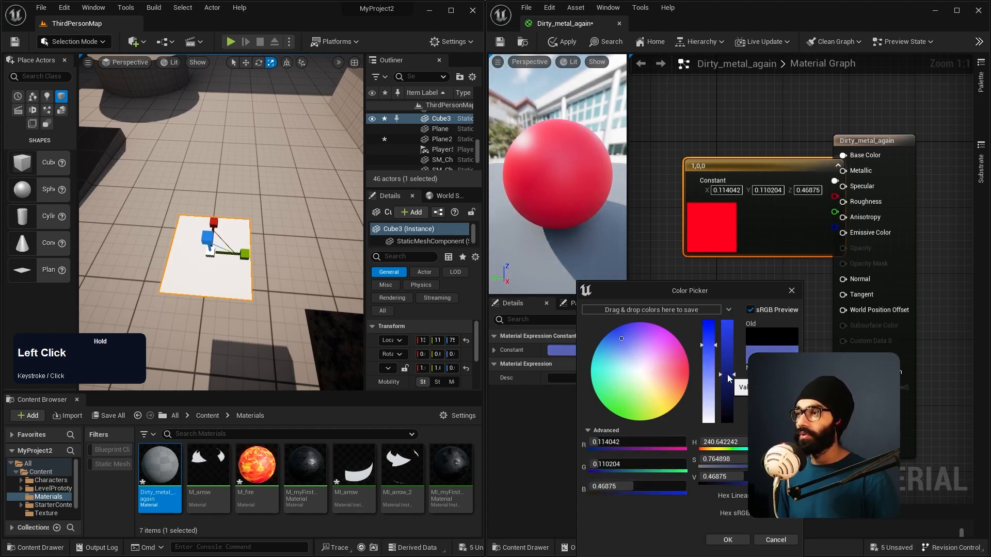
{"action": "left_click_drag", "start_coordinate": [621, 338], "coordinate": [621, 338]}
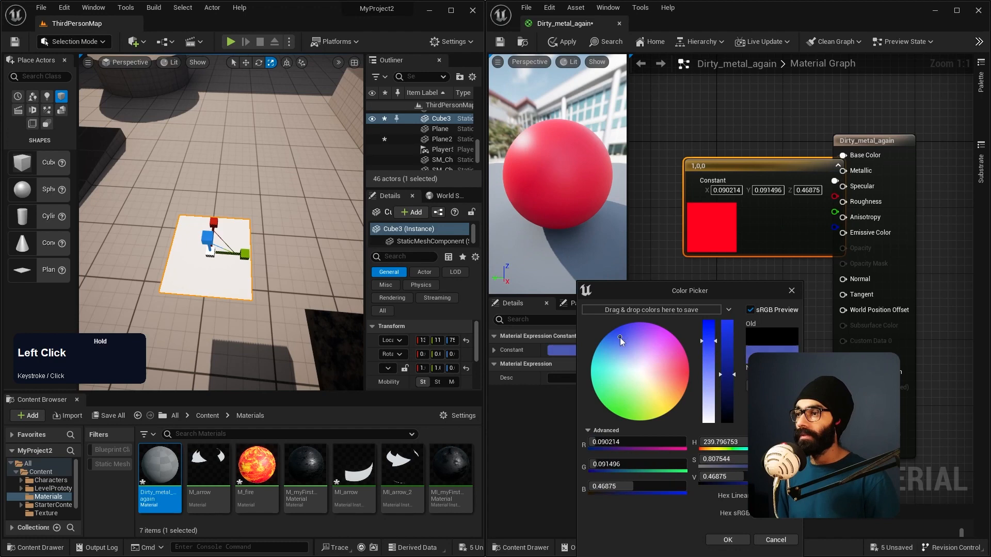
{"action": "left_click", "coordinate": [727, 539]}
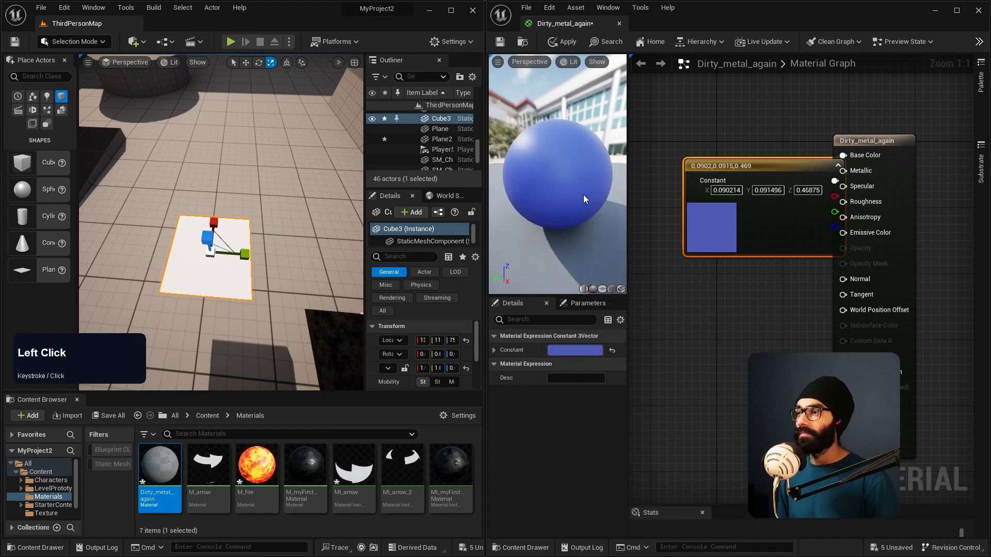
{"action": "double_click", "coordinate": [723, 238]}
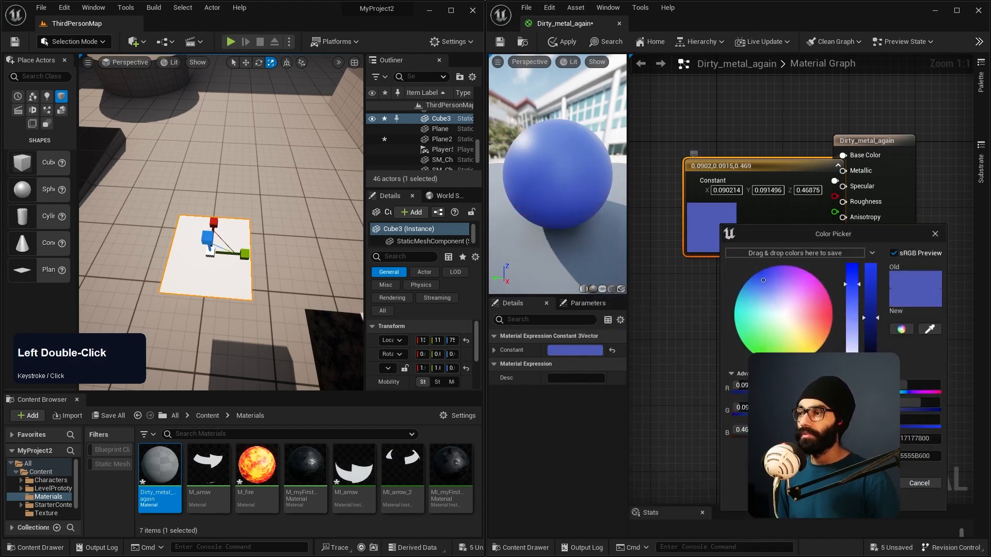
{"action": "left_click", "coordinate": [870, 349]}
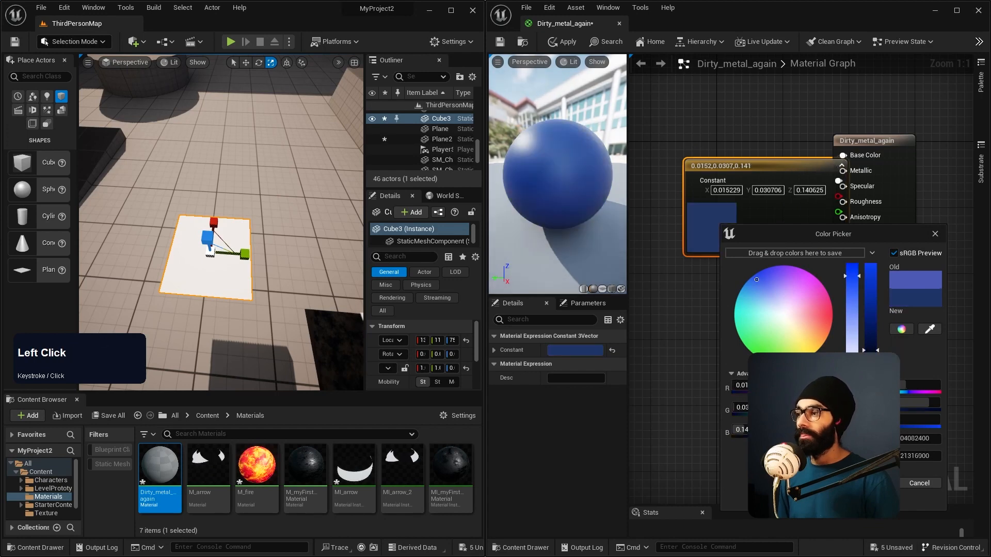
Step: Enlarge the material preview, switch its preview mesh to a plane and view the plane from the front
{"action": "mouse_move", "coordinate": [562, 162]}
{"action": "left_mouse_down"}
{"action": "mouse_move", "coordinate": [555, 164]}
{"action": "mouse_move", "coordinate": [562, 161]}
{"action": "left_mouse_up"}
{"action": "left_click_drag", "start_coordinate": [628, 274], "coordinate": [712, 276]}
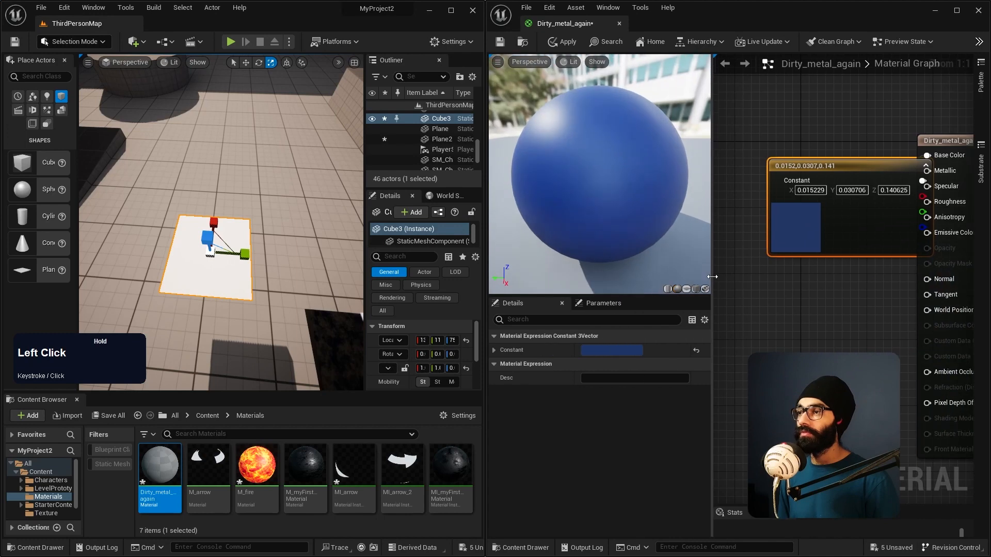
{"action": "left_click", "coordinate": [685, 289]}
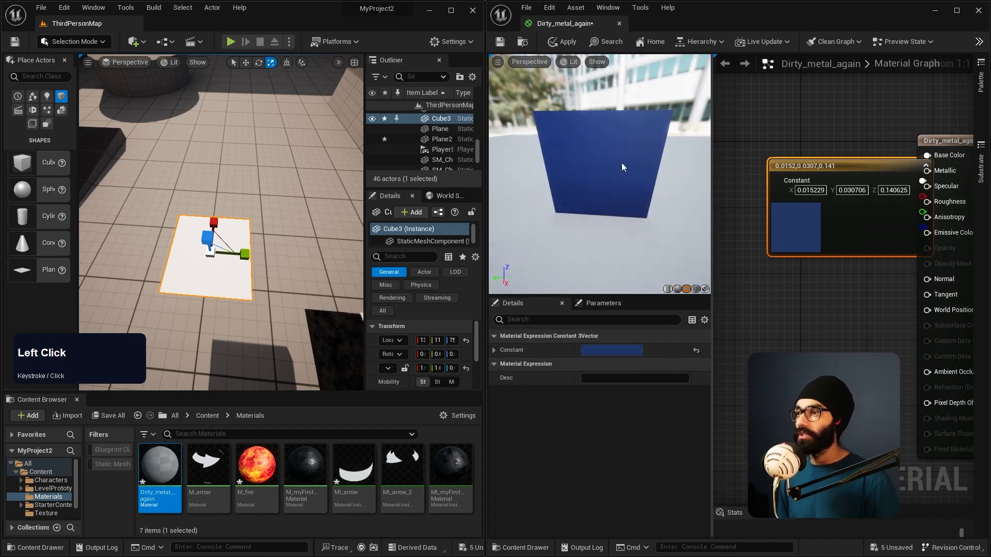
{"action": "right_click_drag", "start_coordinate": [601, 175], "coordinate": [601, 168]}
{"action": "left_click_drag", "start_coordinate": [601, 175], "coordinate": [596, 154]}
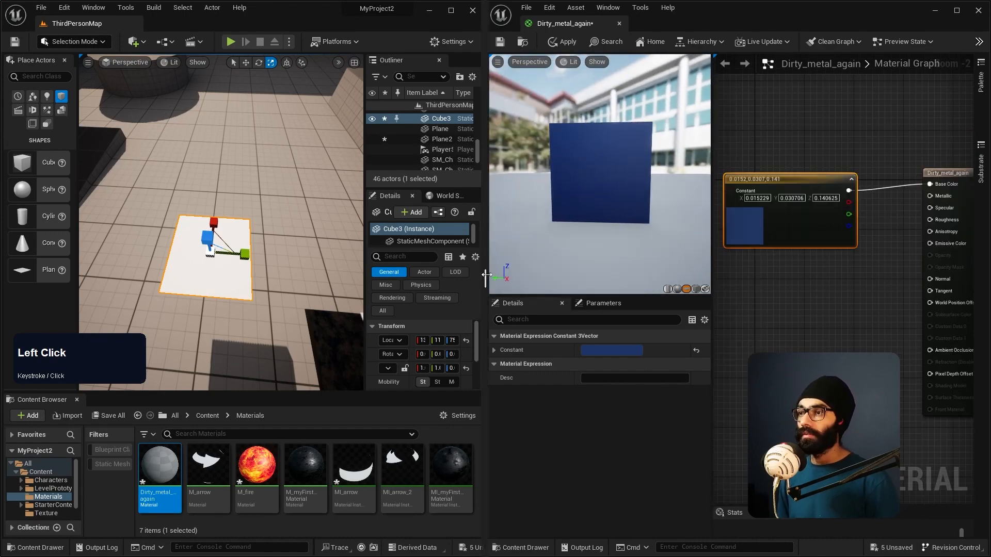
Step: Widen the material editor window and spread the Constant3Vector and output nodes apart in the graph
{"action": "left_click_drag", "start_coordinate": [485, 277], "coordinate": [290, 257]}
{"action": "left_click_drag", "start_coordinate": [606, 310], "coordinate": [572, 310]}
{"action": "right_click_drag", "start_coordinate": [654, 346], "coordinate": [703, 351]}
{"action": "left_click_drag", "start_coordinate": [891, 182], "coordinate": [916, 176]}
{"action": "left_click_drag", "start_coordinate": [712, 187], "coordinate": [738, 162]}
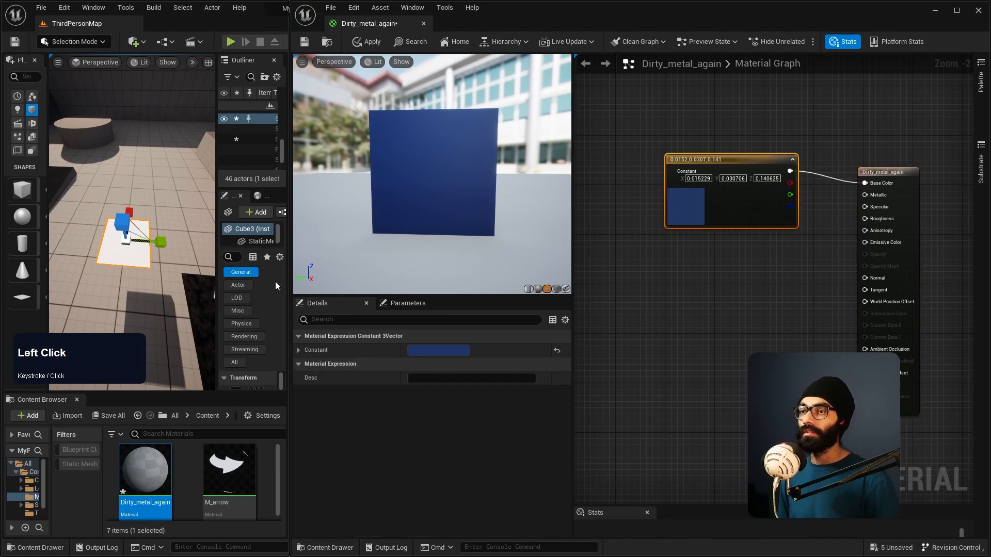
Step: Examine the existing dirty metal surface with the white arrows in the level for its varying roughness
{"action": "mouse_move", "coordinate": [146, 270]}
{"action": "right_mouse_down"}
{"action": "mouse_move", "coordinate": [152, 299]}
{"action": "mouse_move", "coordinate": [168, 309]}
{"action": "mouse_move", "coordinate": [147, 273]}
{"action": "right_mouse_up"}
{"action": "key", "text": "d"}
{"action": "key", "text": "w"}
{"action": "key", "text": "a"}
{"action": "key", "text": "s"}
{"action": "scroll", "coordinate": [155, 282], "scroll_direction": "down", "scroll_amount": 2}
{"action": "key", "text": "w"}
{"action": "scroll", "coordinate": [150, 281], "scroll_direction": "up", "scroll_amount": 2}
{"action": "key", "text": "s"}
{"action": "key", "text": "w"}
{"action": "key", "text": "d"}
{"action": "key", "text": "w"}
{"action": "key", "text": "a"}
{"action": "key", "text": "s"}
{"action": "key", "text": "w"}
{"action": "right_click_drag", "start_coordinate": [146, 139], "coordinate": [145, 144]}
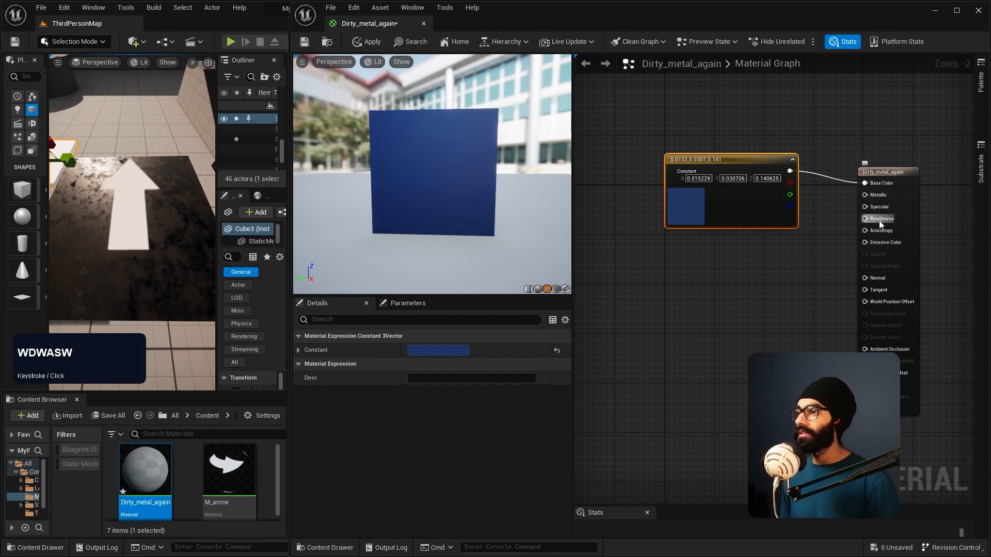
Step: Add a Constant node with value 0 below the colour node, connect it to Roughness and inspect the preview plane's reflections
{"action": "right_click", "coordinate": [677, 309]}
{"action": "left_click", "coordinate": [703, 285]}
{"action": "key", "text": "1"}
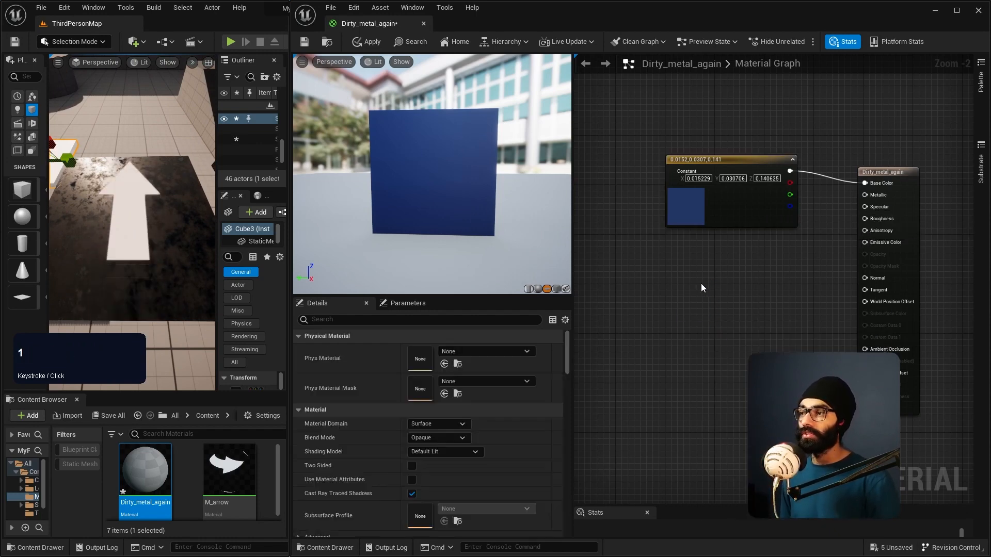
{"action": "left_click", "coordinate": [701, 285]}
{"action": "left_click_drag", "start_coordinate": [747, 301], "coordinate": [865, 218]}
{"action": "right_click_drag", "start_coordinate": [501, 178], "coordinate": [501, 179]}
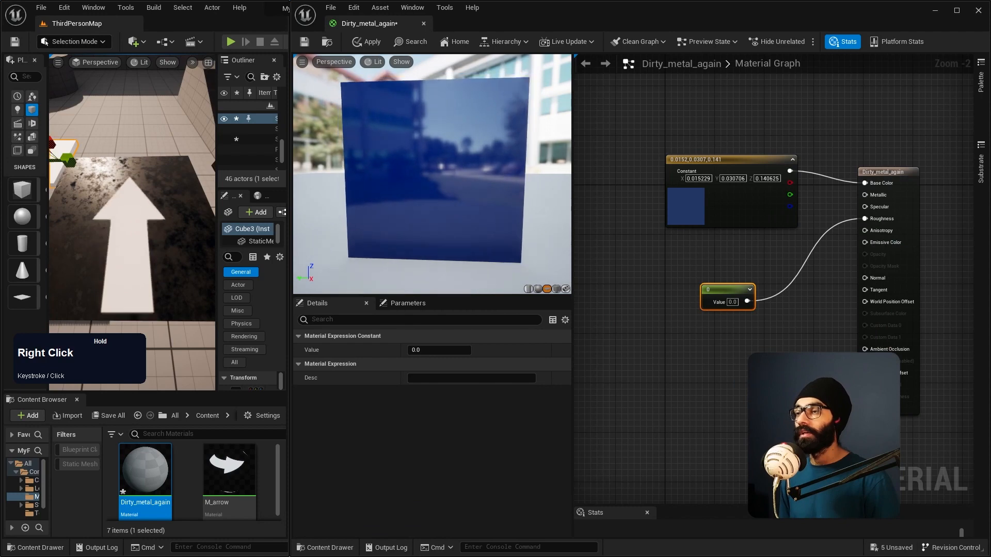
{"action": "right_click_drag", "start_coordinate": [434, 190], "coordinate": [434, 190]}
Step: Set the Constant node feeding Roughness to 1
{"action": "left_click", "coordinate": [733, 302]}
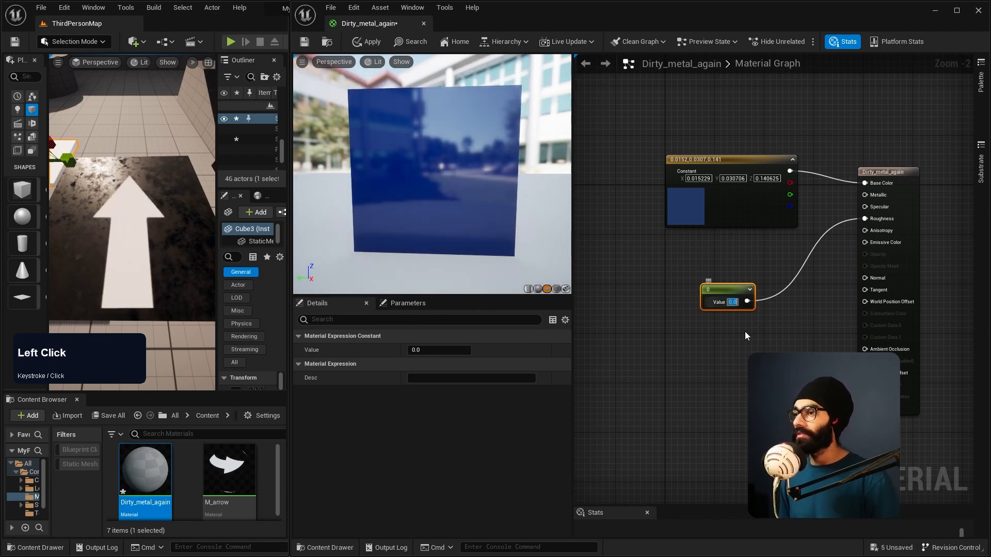
{"action": "type", "text": "1"}
{"action": "key", "text": "KP_Enter"}
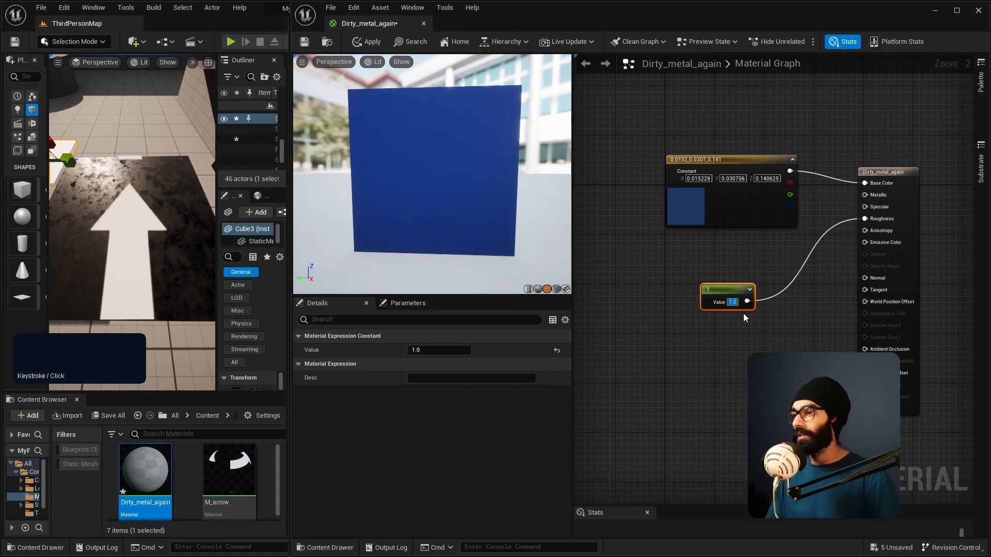
Step: Break and restore the wire into Roughness, and add and delete a reroute node on it
{"action": "left_click", "coordinate": [795, 278], "text": "alt"}
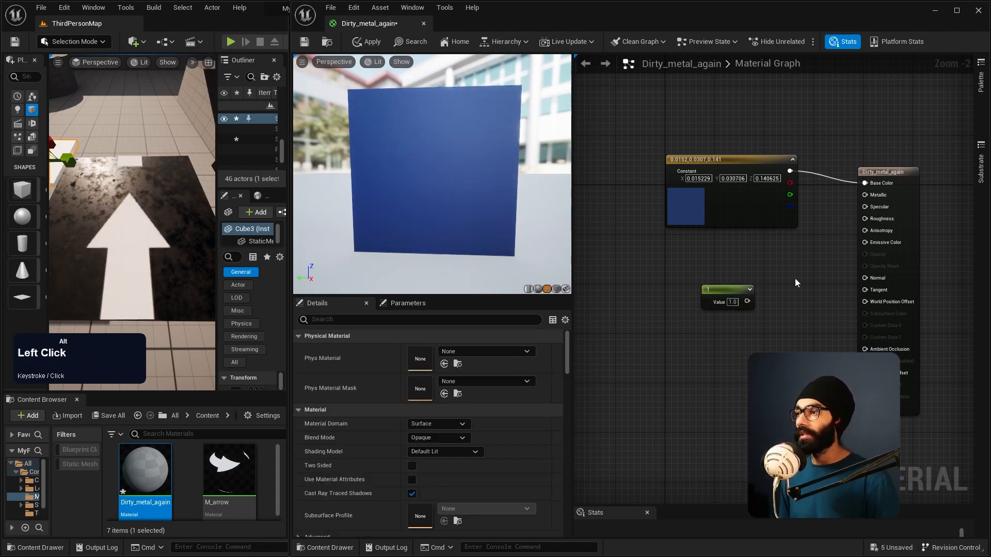
{"action": "key", "text": "ctrl+z"}
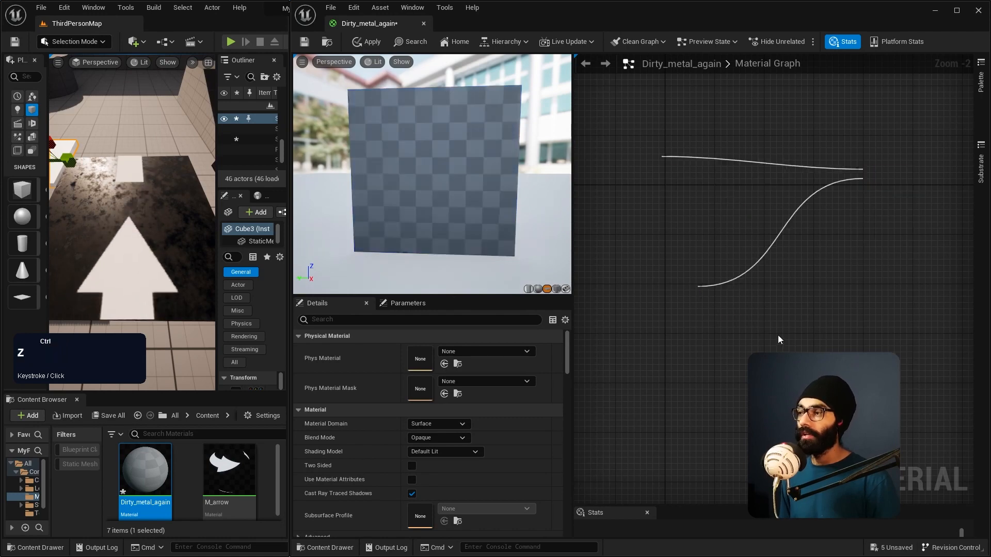
{"action": "double_click", "coordinate": [797, 274]}
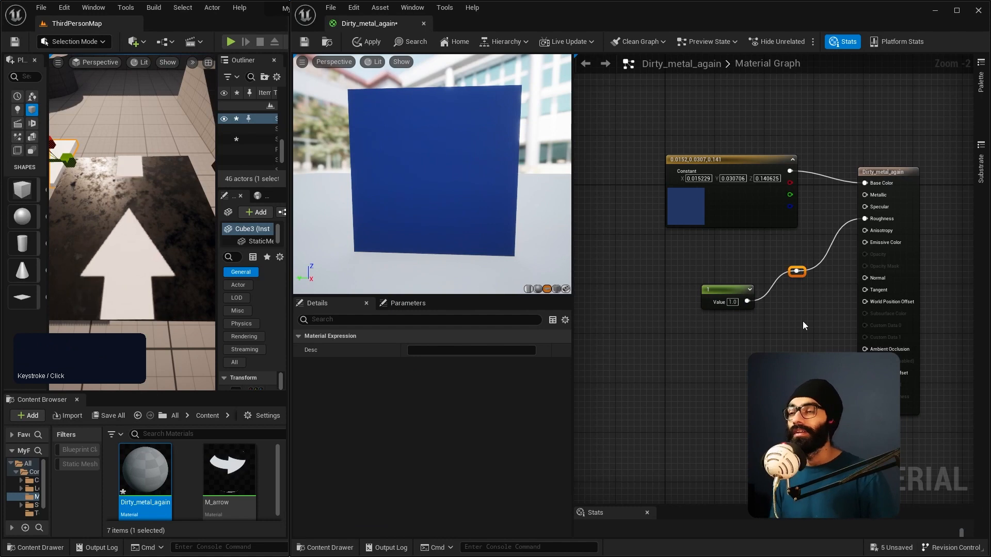
{"action": "key", "text": "Delete"}
Step: Delete the Constant node used for roughness and move the Dirty_metal_again output node slightly further right
{"action": "left_click", "coordinate": [721, 288]}
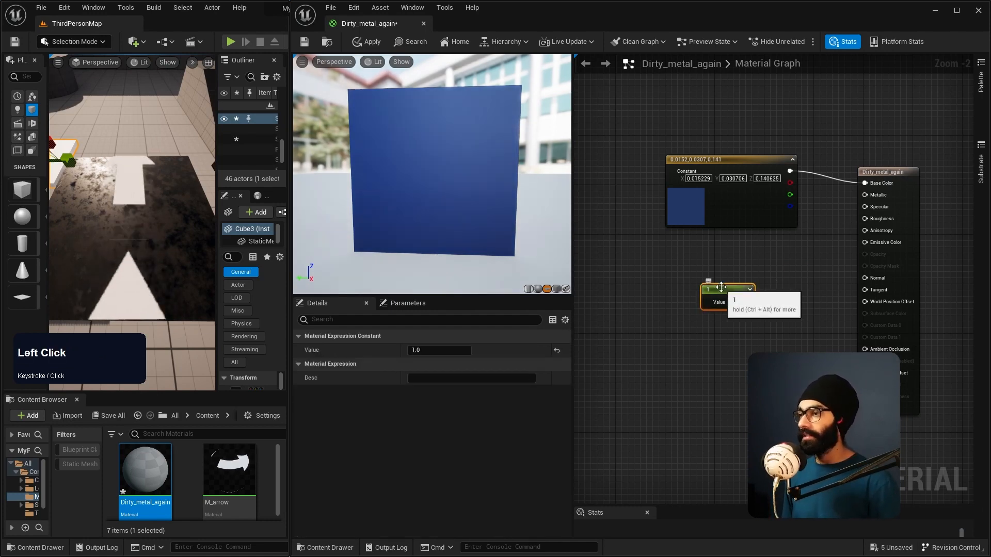
{"action": "key", "text": "Delete"}
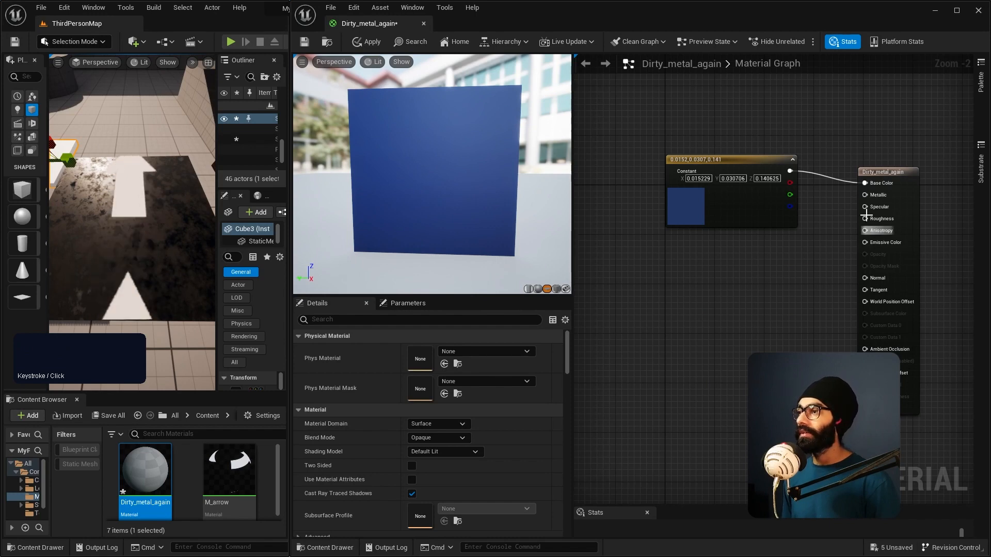
{"action": "left_click_drag", "start_coordinate": [898, 179], "coordinate": [916, 179]}
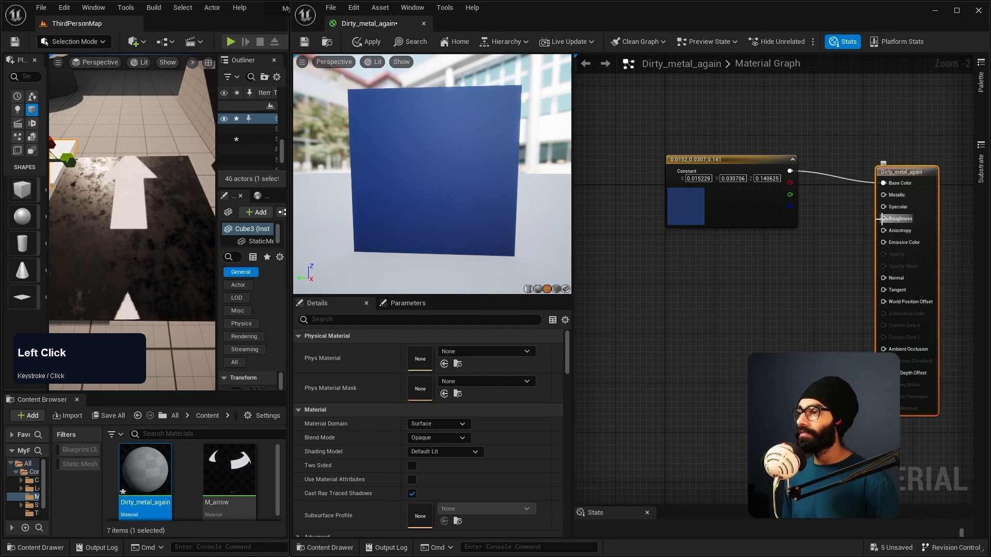
Step: Move the colour node up and add a Texture Sample node beneath it
{"action": "key", "text": "Tab"}
{"action": "left_click_drag", "start_coordinate": [735, 166], "coordinate": [729, 140]}
{"action": "right_click", "coordinate": [702, 271]}
{"action": "type", "text": "t"}
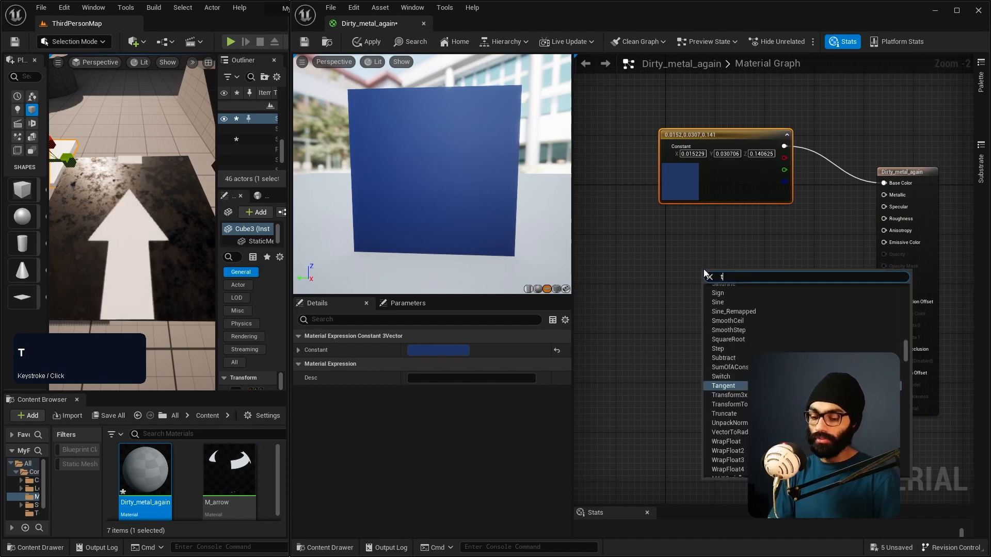
{"action": "type", "text": "exturesam"}
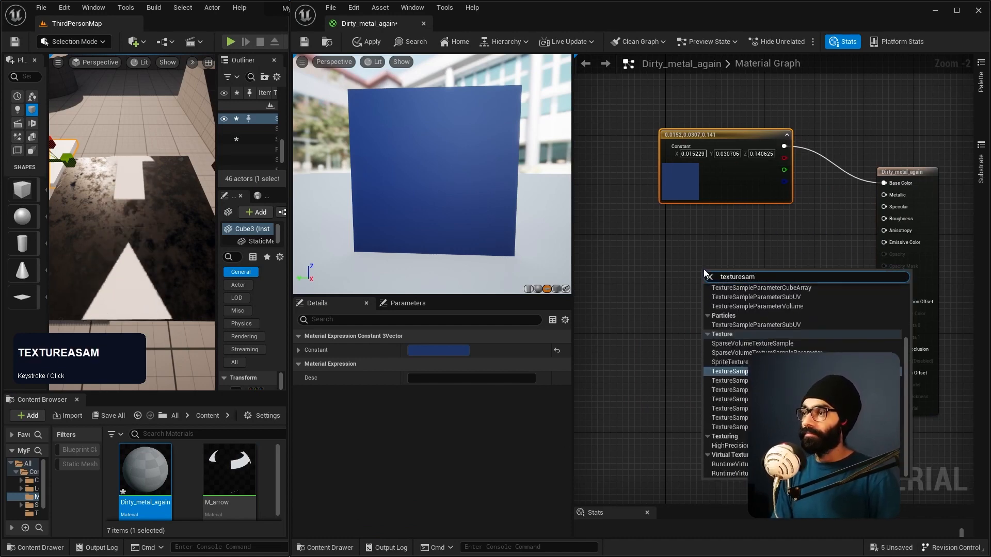
{"action": "key", "text": "Return"}
{"action": "left_click", "coordinate": [702, 260]}
{"action": "left_click_drag", "start_coordinate": [745, 278], "coordinate": [727, 263]}
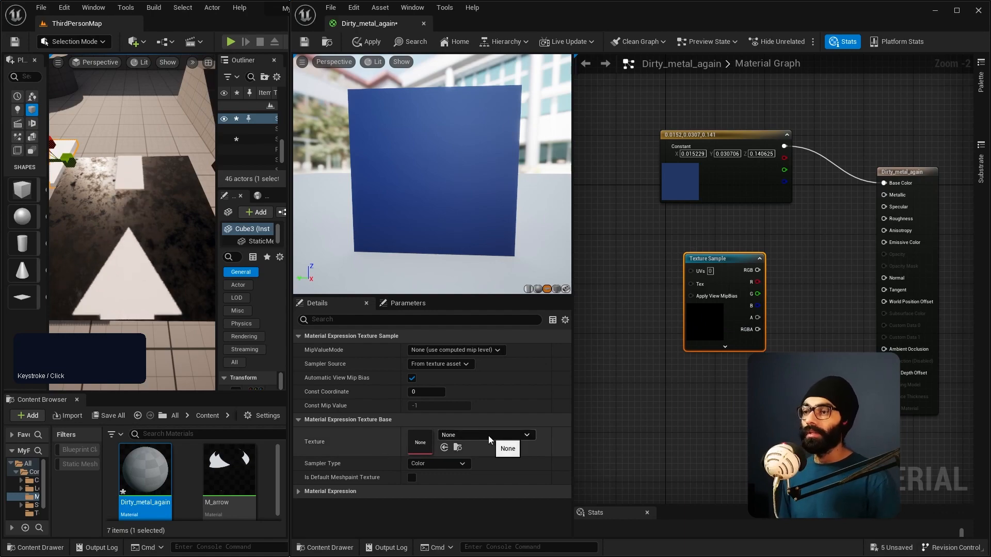
Step: View the Starter Content pack among the content available for the project, and close the dialog without adding it
{"action": "left_click", "coordinate": [32, 416]}
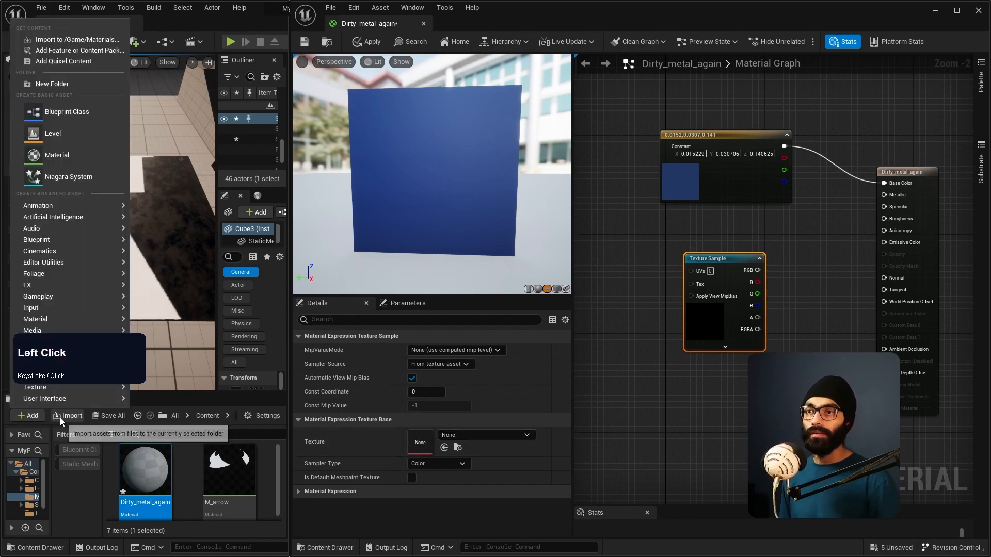
{"action": "left_click", "coordinate": [80, 50]}
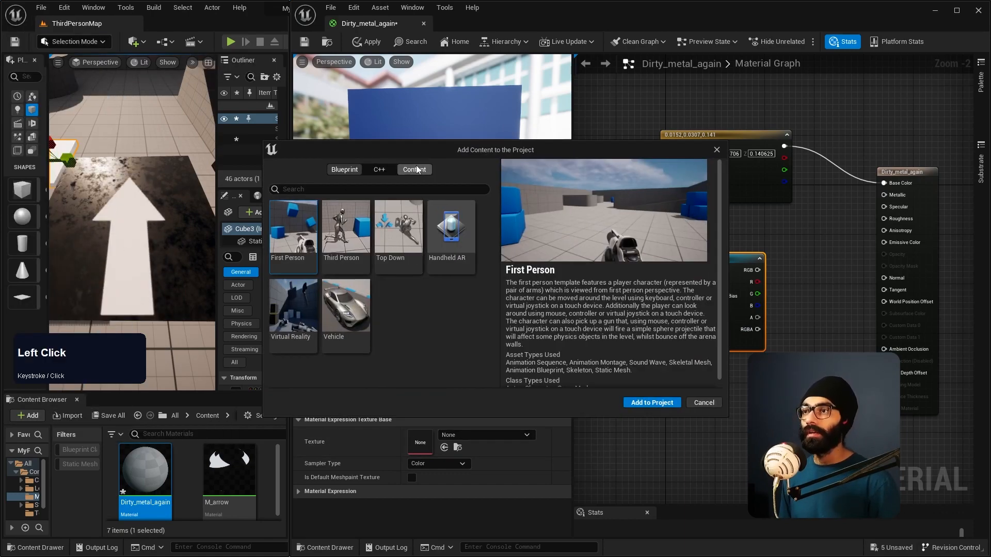
{"action": "left_click", "coordinate": [414, 169]}
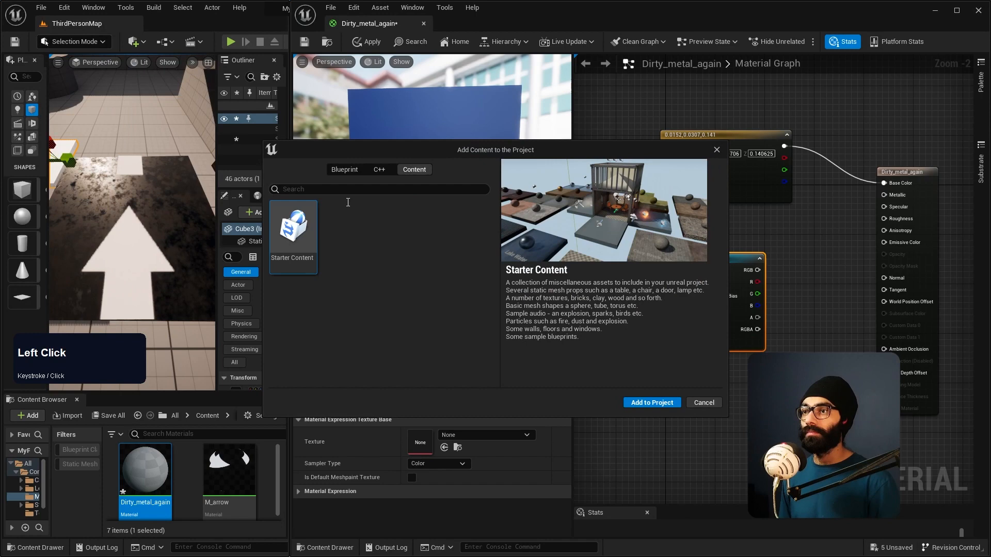
{"action": "left_click", "coordinate": [704, 403]}
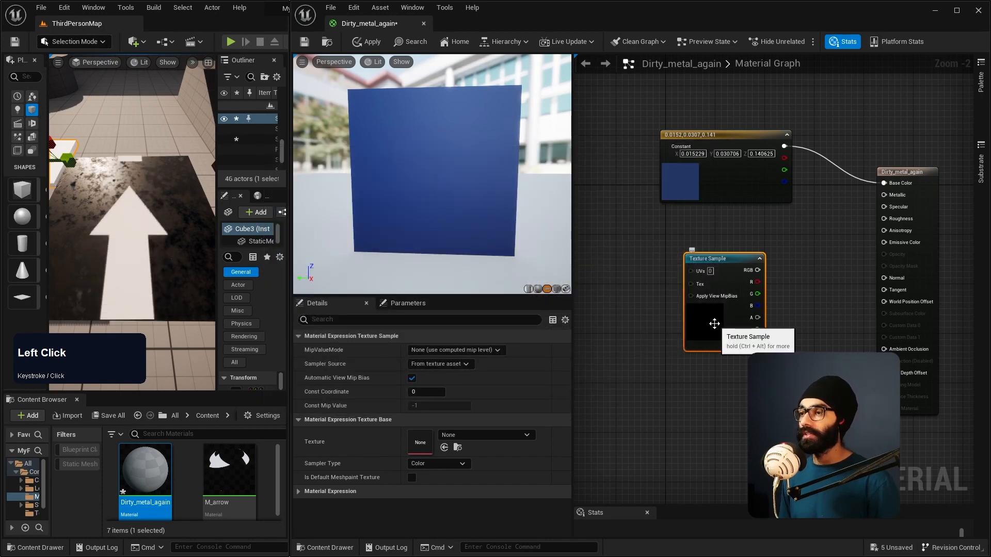
Step: Assign the T_Perlin_Noise_M texture to the Texture Sample node
{"action": "left_click", "coordinate": [484, 435]}
{"action": "type", "text": "no"}
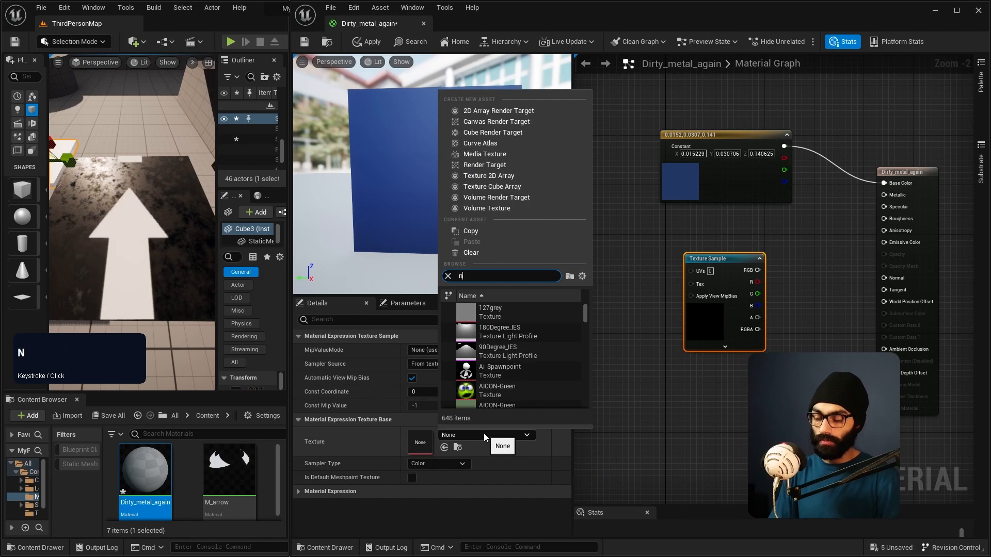
{"action": "key", "text": "BackSpace"}
{"action": "key", "text": "BackSpace"}
{"action": "type", "text": "perlin"}
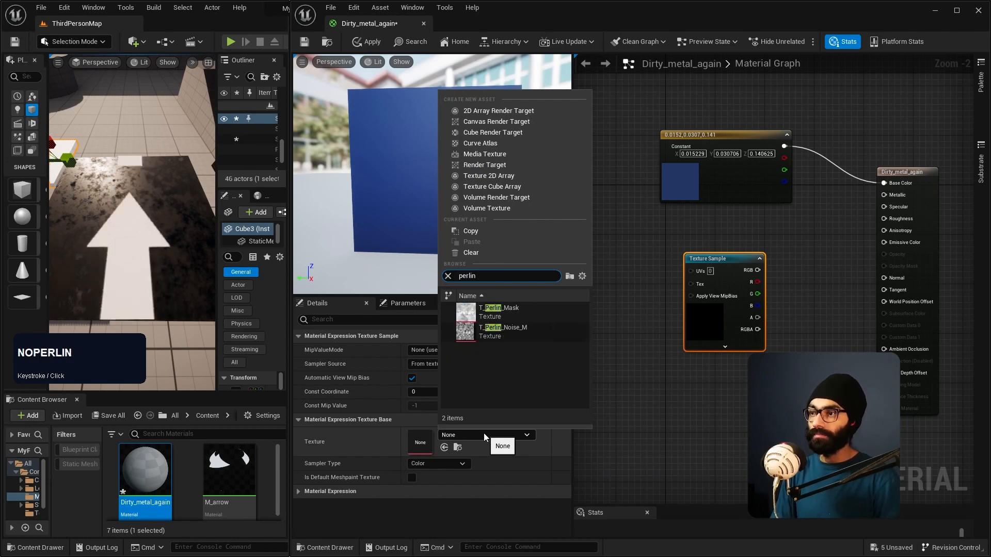
{"action": "left_click", "coordinate": [514, 333]}
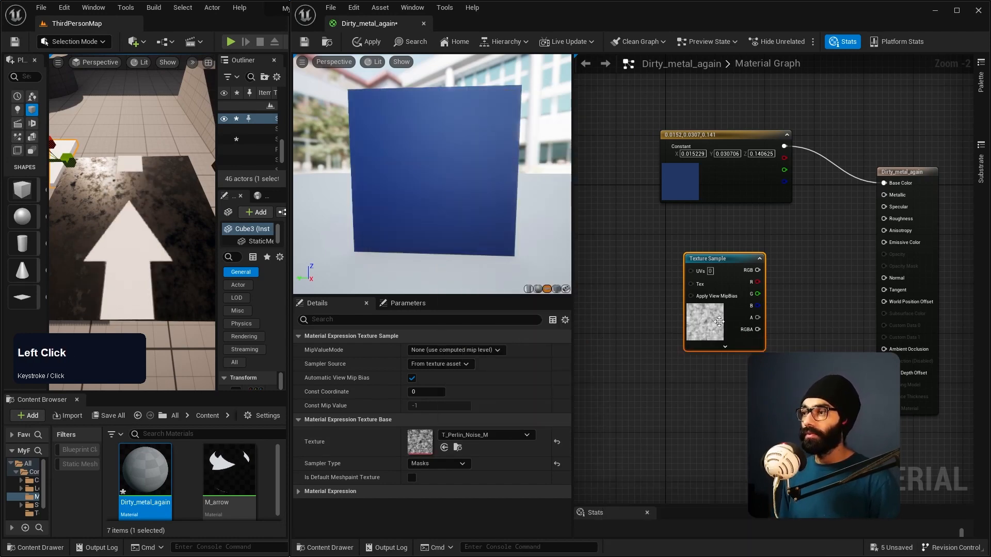
Step: Connect the Texture Sample's RGB output to Roughness, inspect the preview plane's reflections and move the node closer beneath the colour node
{"action": "left_click_drag", "start_coordinate": [741, 268], "coordinate": [884, 219]}
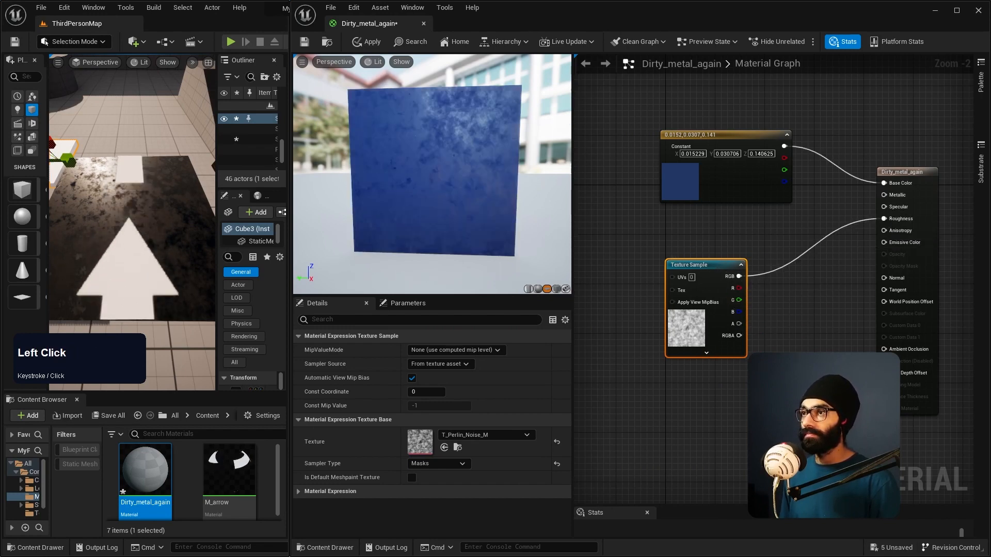
{"action": "right_click_drag", "start_coordinate": [477, 171], "coordinate": [480, 192]}
{"action": "mouse_move", "coordinate": [477, 170]}
{"action": "left_mouse_down"}
{"action": "mouse_move", "coordinate": [330, 170]}
{"action": "mouse_move", "coordinate": [423, 173]}
{"action": "mouse_move", "coordinate": [485, 189]}
{"action": "left_mouse_up"}
{"action": "key", "text": "w"}
{"action": "right_click_drag", "start_coordinate": [485, 189], "coordinate": [454, 196]}
{"action": "left_click_drag", "start_coordinate": [714, 265], "coordinate": [739, 234]}
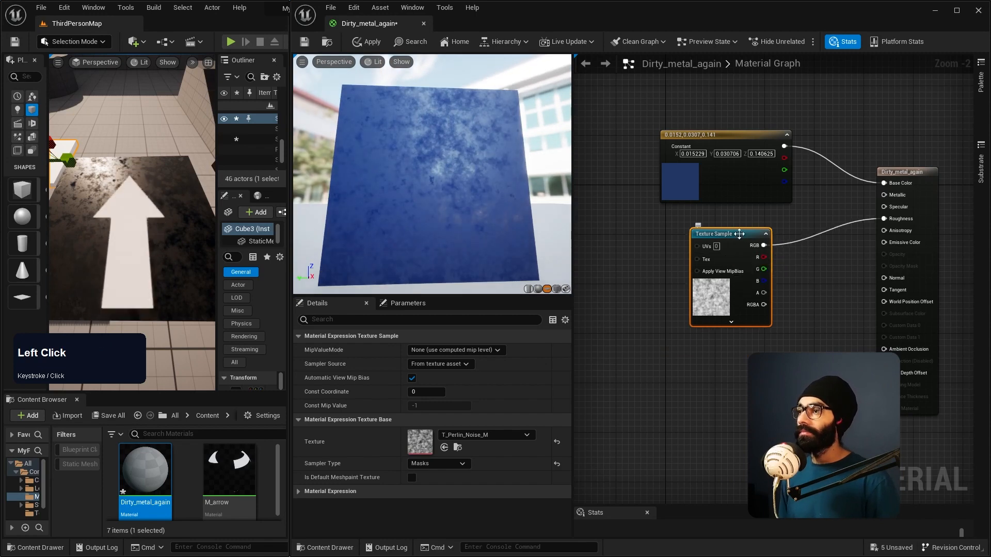
Step: Add a Texture Coordinate node and place it to the left of the Texture Sample node
{"action": "mouse_move", "coordinate": [707, 248]}
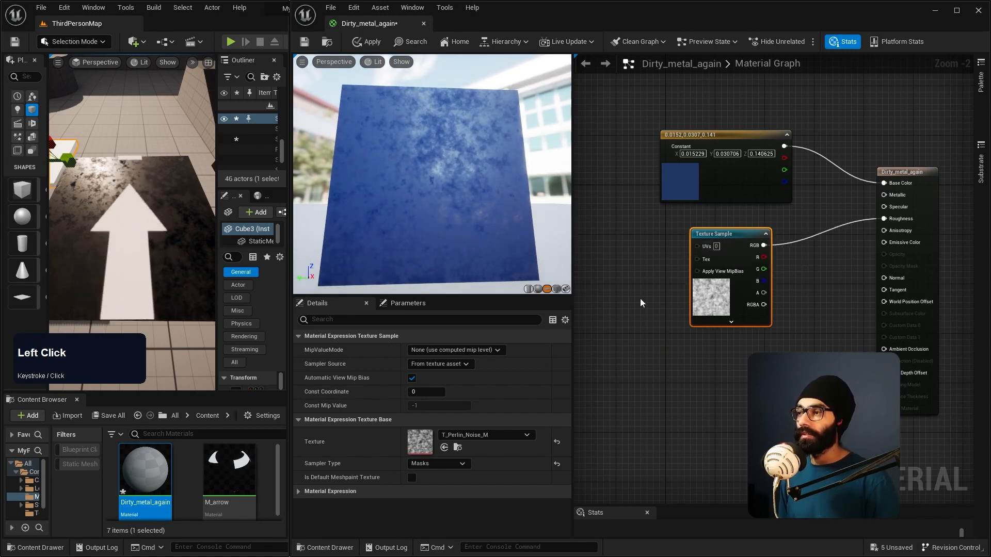
{"action": "right_click", "coordinate": [627, 320]}
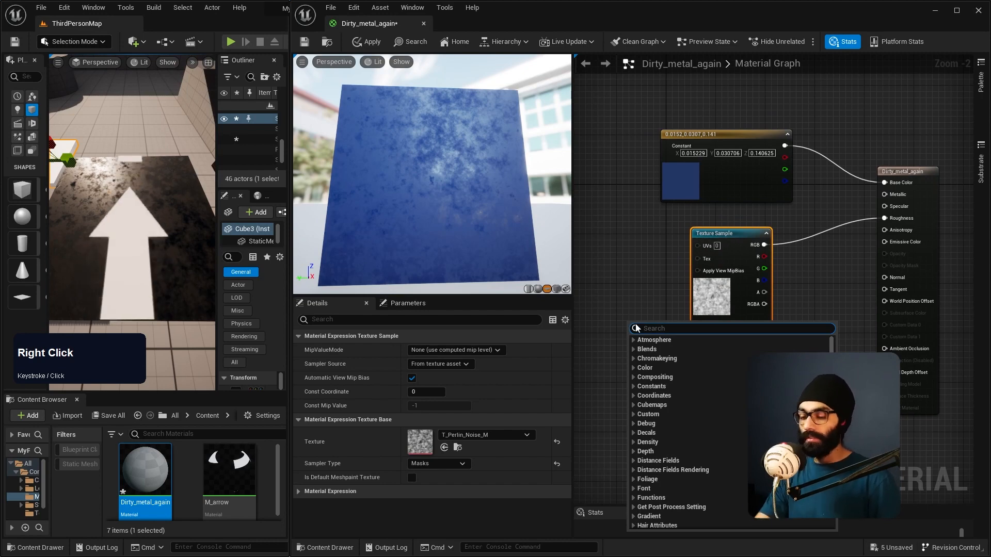
{"action": "type", "text": "textur"}
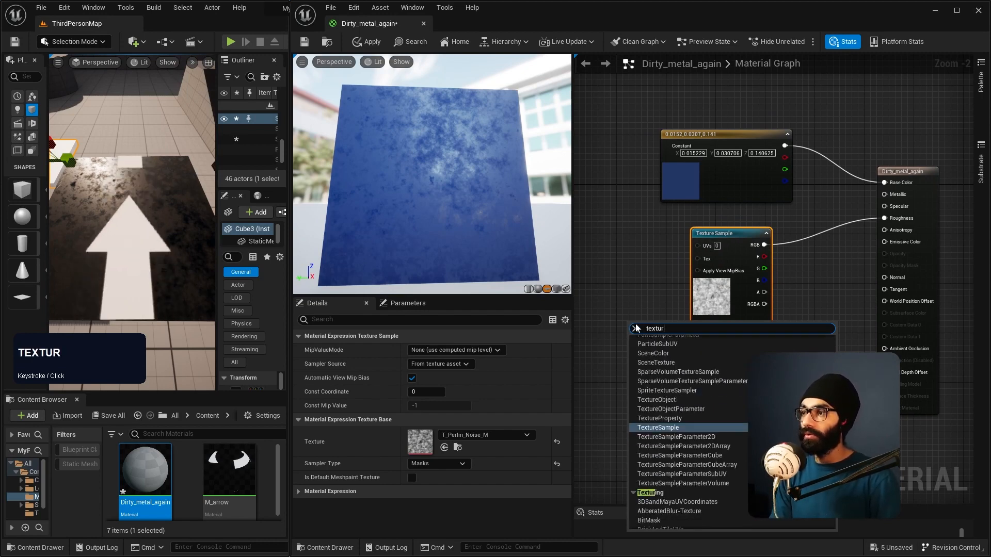
{"action": "type", "text": "e coori"}
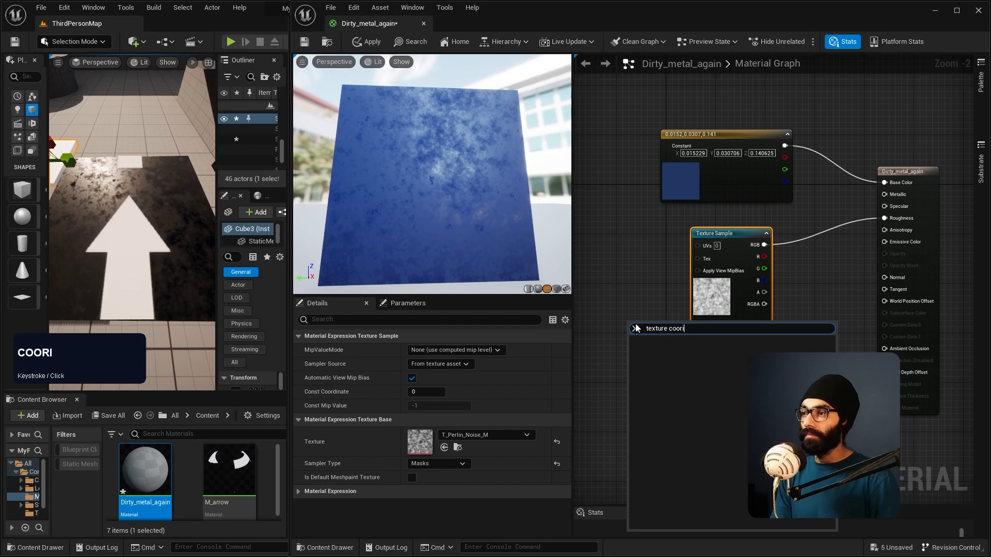
{"action": "key", "text": "Return"}
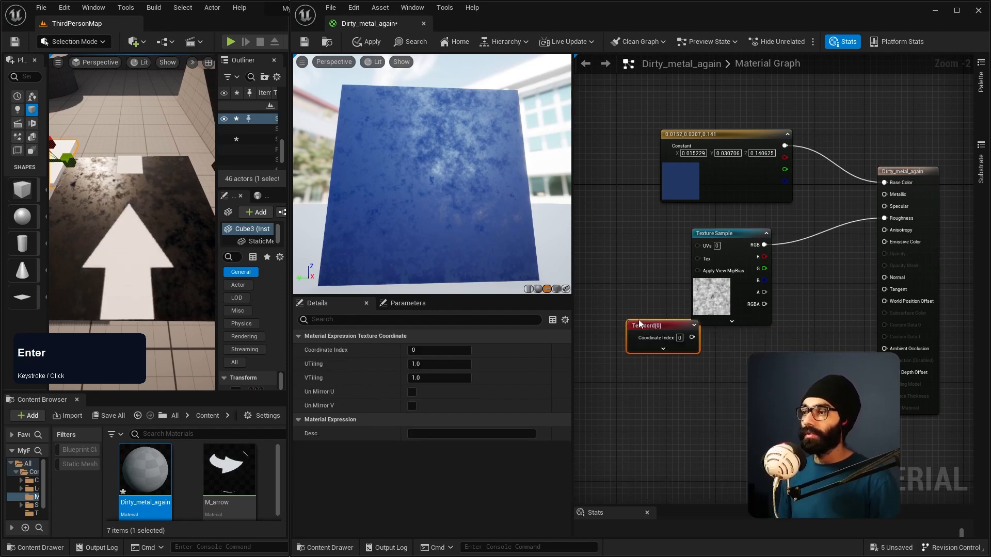
{"action": "left_click_drag", "start_coordinate": [639, 324], "coordinate": [599, 251]}
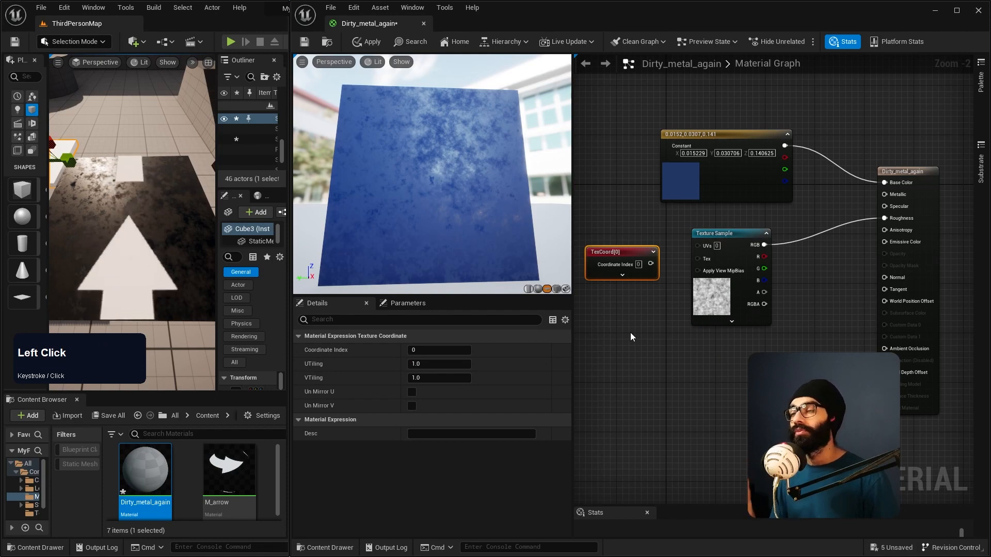
Step: Widen the graph area, move the TexCoord node further left and connect its output to the Texture Sample's UVs
{"action": "right_click_drag", "start_coordinate": [630, 333], "coordinate": [670, 341]}
{"action": "left_click_drag", "start_coordinate": [572, 280], "coordinate": [519, 280]}
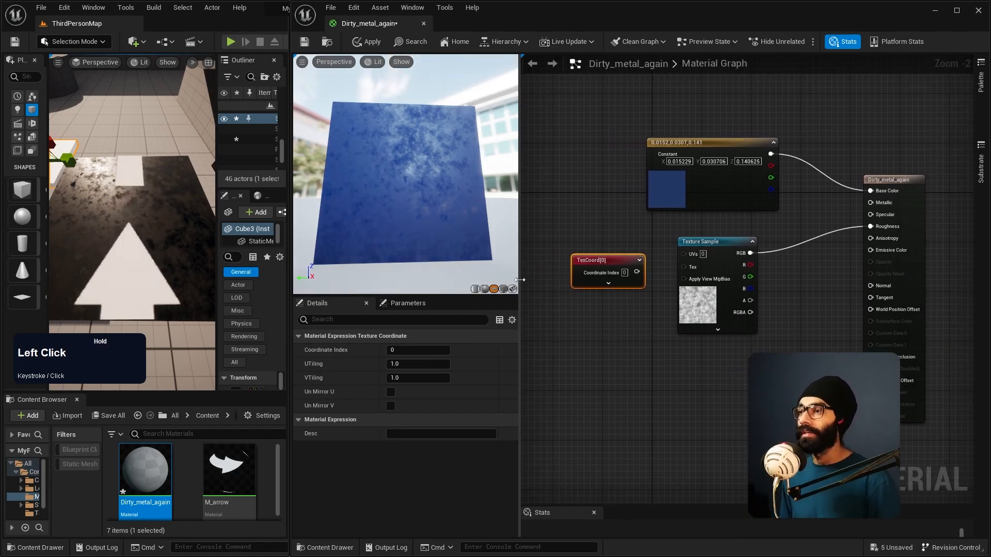
{"action": "mouse_move", "coordinate": [562, 259]}
{"action": "left_mouse_down"}
{"action": "mouse_move", "coordinate": [582, 260]}
{"action": "mouse_move", "coordinate": [562, 253]}
{"action": "left_mouse_up"}
{"action": "right_click_drag", "start_coordinate": [586, 352], "coordinate": [684, 321]}
{"action": "left_click", "coordinate": [675, 226]}
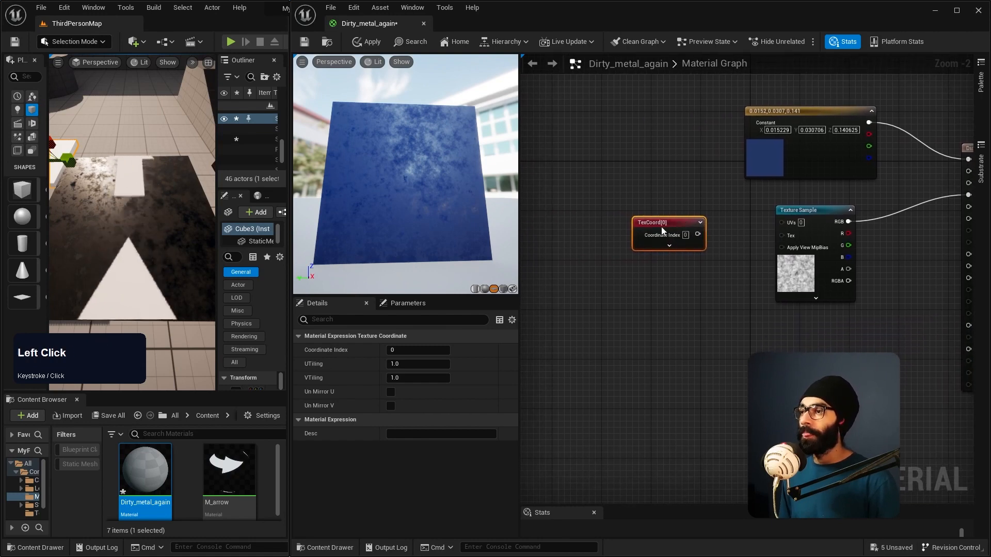
{"action": "left_click_drag", "start_coordinate": [674, 225], "coordinate": [606, 225]}
{"action": "right_click_drag", "start_coordinate": [390, 185], "coordinate": [332, 149]}
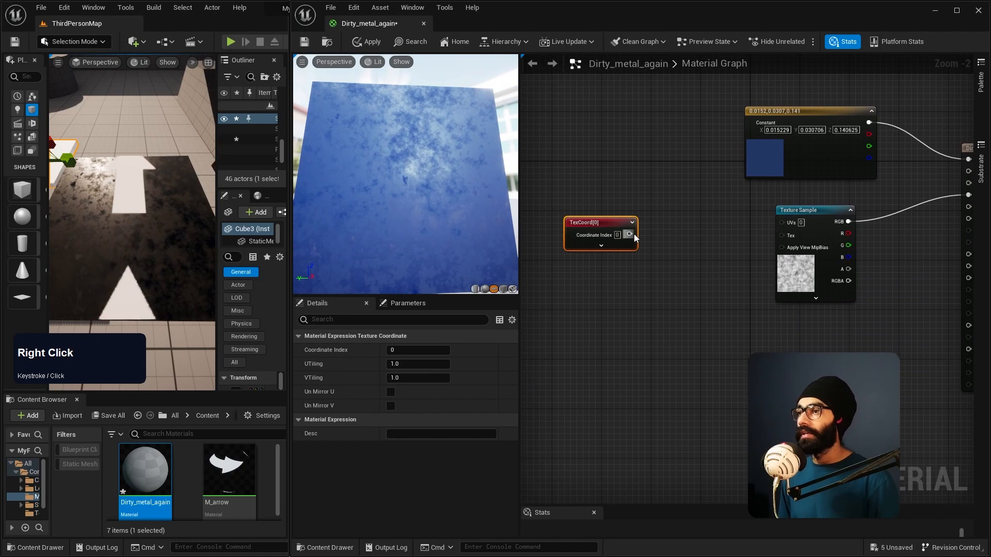
{"action": "left_click_drag", "start_coordinate": [633, 234], "coordinate": [781, 222]}
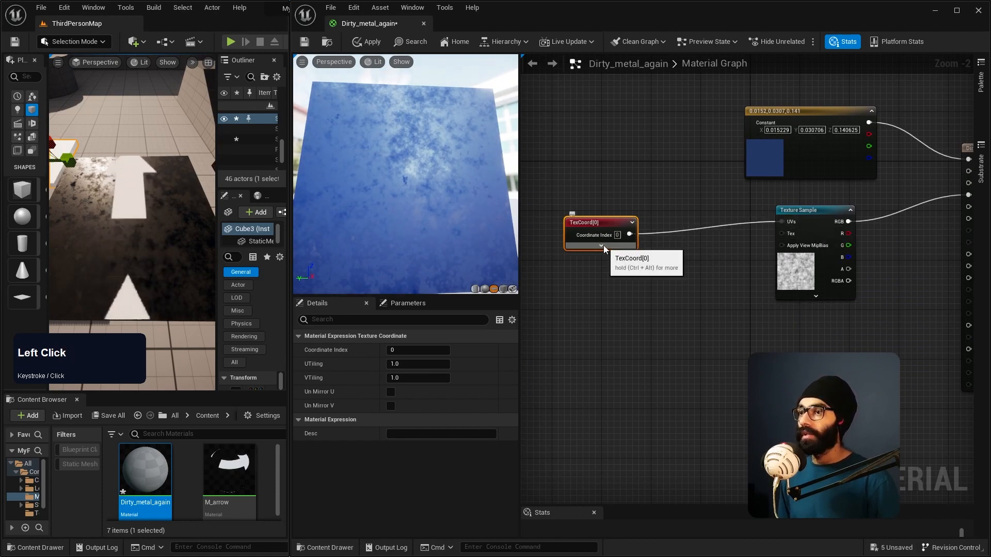
Step: Set the TexCoord node's UTiling and VTiling to 10
{"action": "left_click_drag", "start_coordinate": [397, 364], "coordinate": [440, 359]}
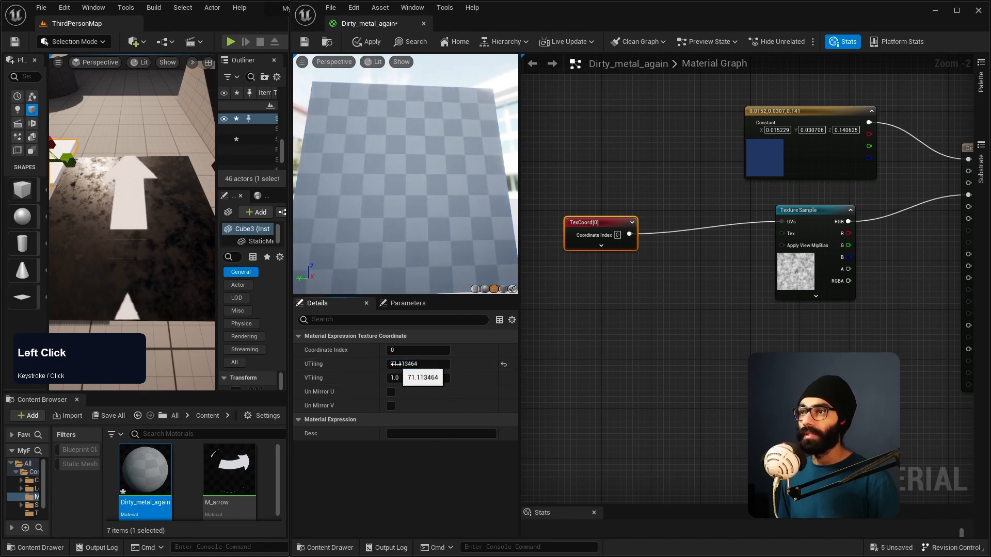
{"action": "left_click", "coordinate": [440, 359]}
{"action": "type", "text": "10"}
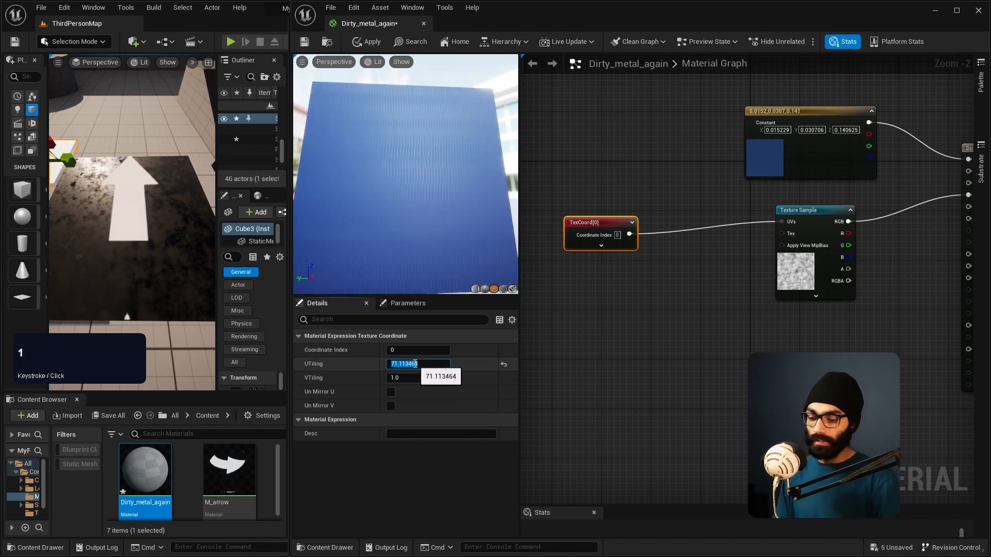
{"action": "key", "text": "Return"}
{"action": "left_click", "coordinate": [392, 378]}
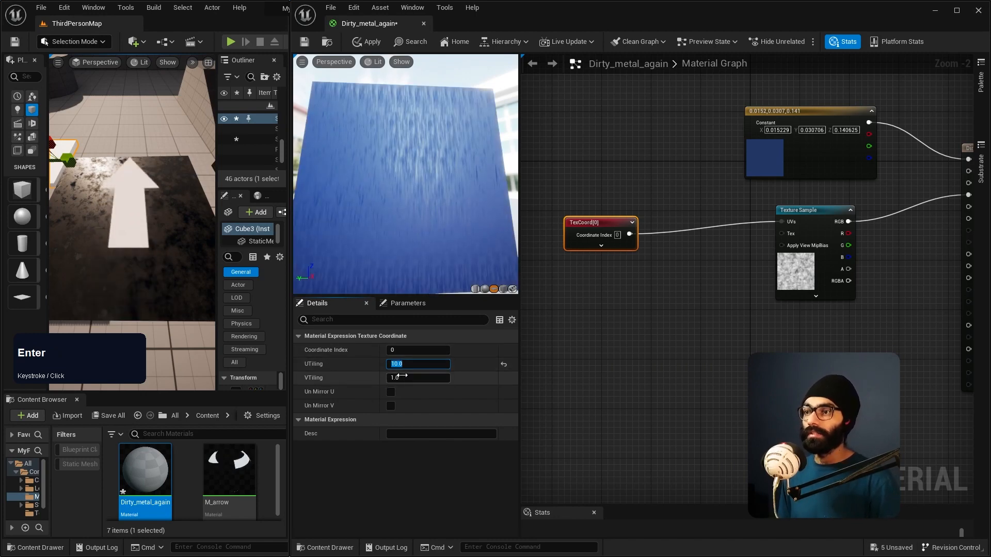
{"action": "type", "text": "10"}
{"action": "key", "text": "Return"}
Step: Set the TexCoord node's UTiling and VTiling to 0.1 and inspect the noise on the preview plane
{"action": "right_click_drag", "start_coordinate": [396, 107], "coordinate": [395, 85]}
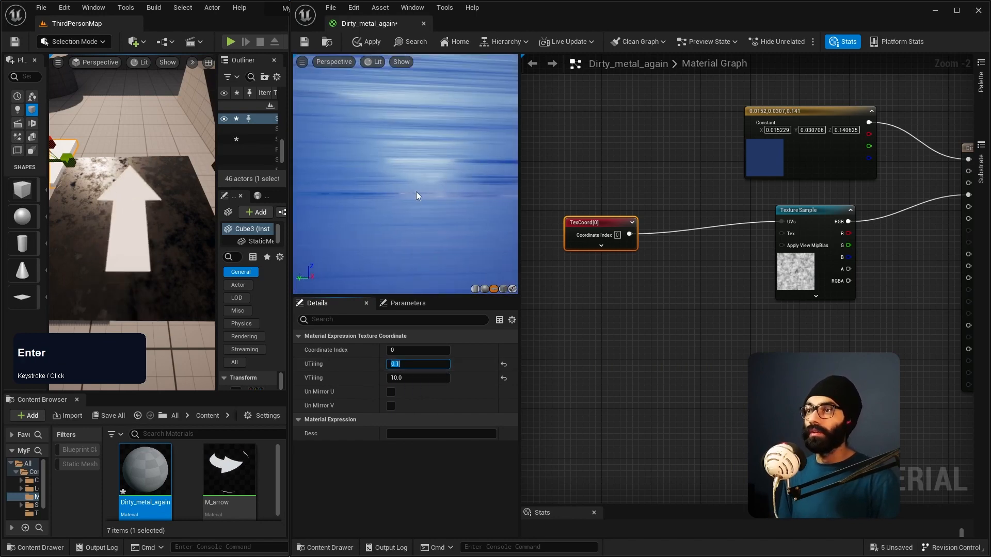
{"action": "scroll", "coordinate": [416, 191], "scroll_direction": "down", "scroll_amount": 3}
{"action": "type", "text": "0.1"}
{"action": "key", "text": "Return"}
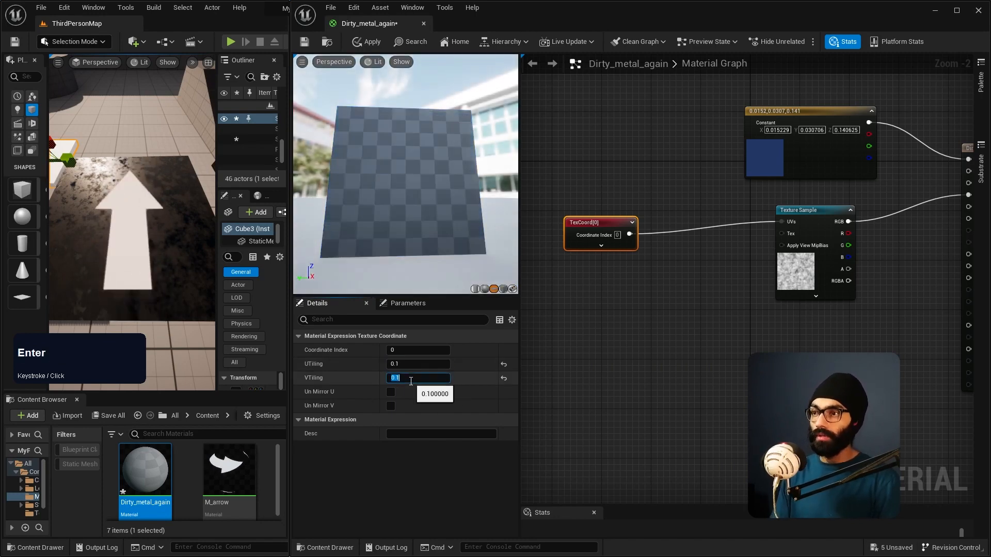
{"action": "right_click_drag", "start_coordinate": [369, 128], "coordinate": [401, 159]}
Step: Set both tiling values of the TexCoord node back to 1
{"action": "left_click", "coordinate": [394, 364]}
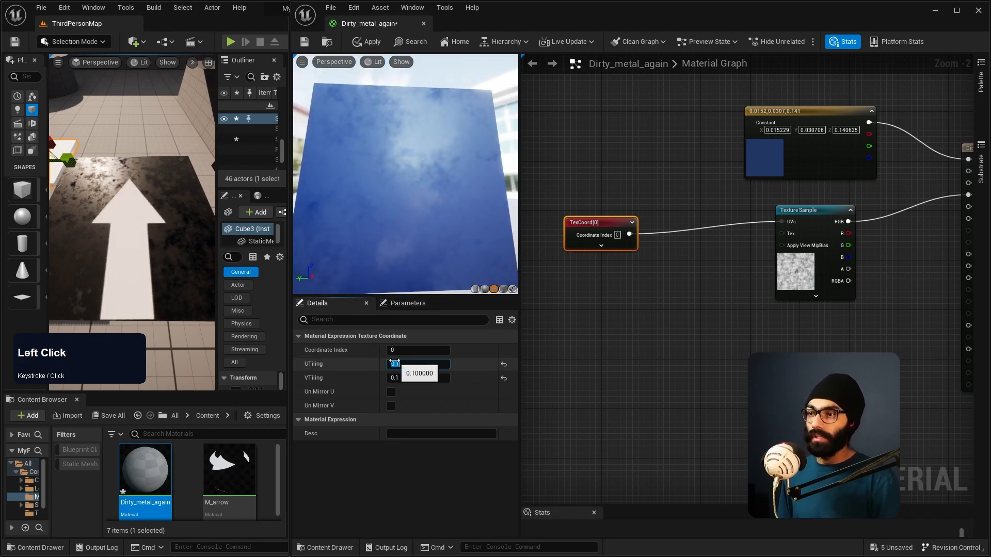
{"action": "type", "text": "1"}
{"action": "key", "text": "Return"}
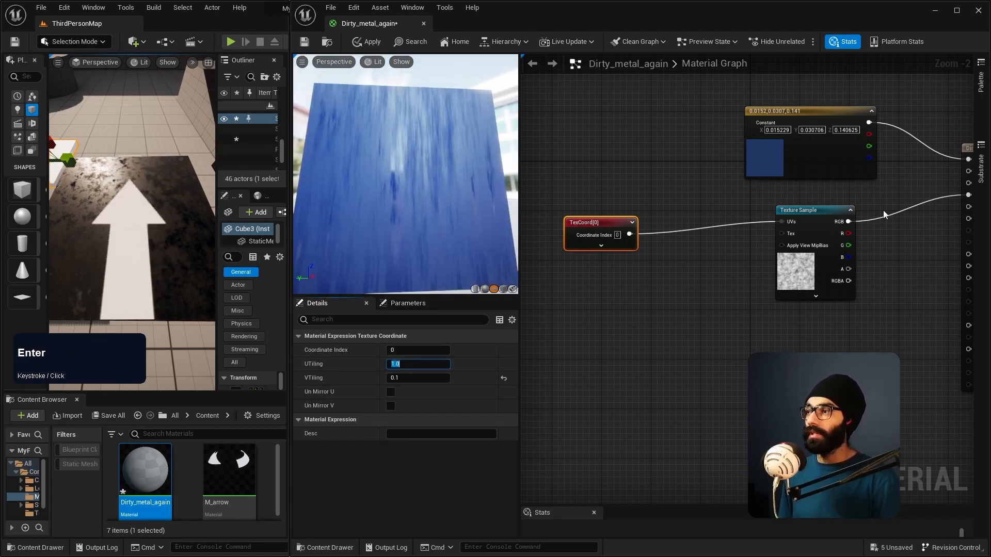
{"action": "left_click", "coordinate": [397, 377]}
{"action": "type", "text": "1"}
{"action": "key", "text": "Return"}
{"action": "right_click_drag", "start_coordinate": [406, 227], "coordinate": [410, 195]}
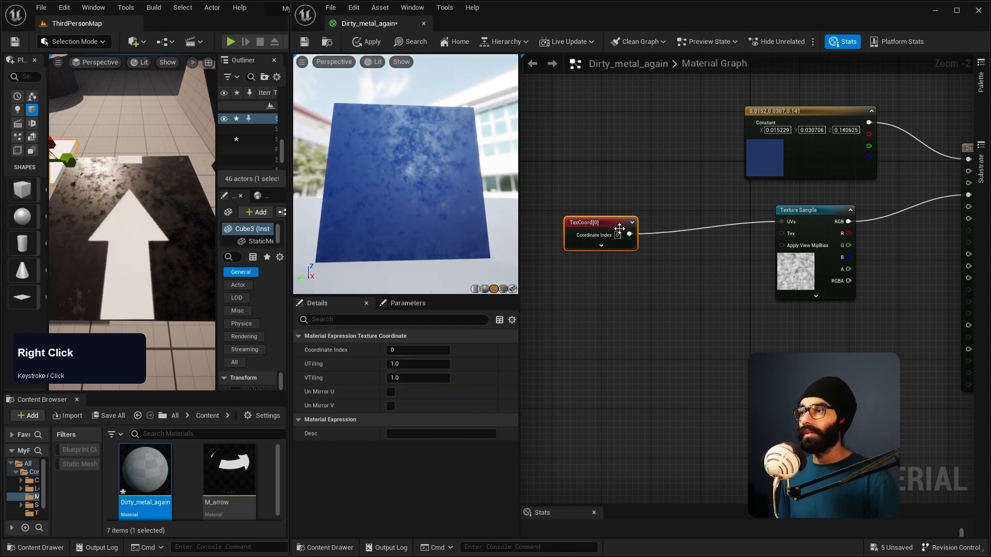
Step: Add a ComponentMask node below the TexCoord node, expand its channel options and disable G so only R is masked
{"action": "mouse_move", "coordinate": [603, 222]}
{"action": "left_mouse_down"}
{"action": "mouse_move", "coordinate": [597, 216]}
{"action": "mouse_move", "coordinate": [611, 218]}
{"action": "left_mouse_up"}
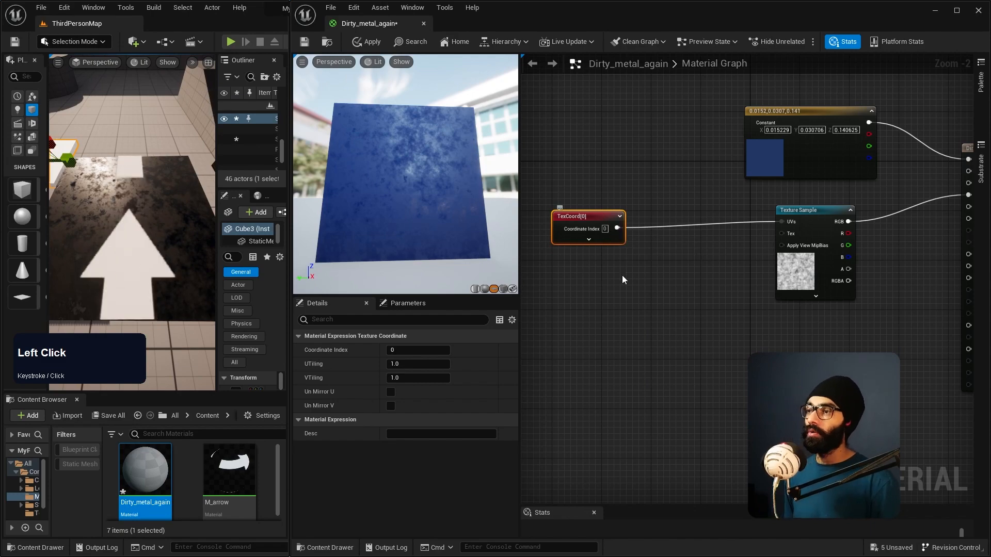
{"action": "right_click", "coordinate": [631, 297]}
{"action": "type", "text": "compo"}
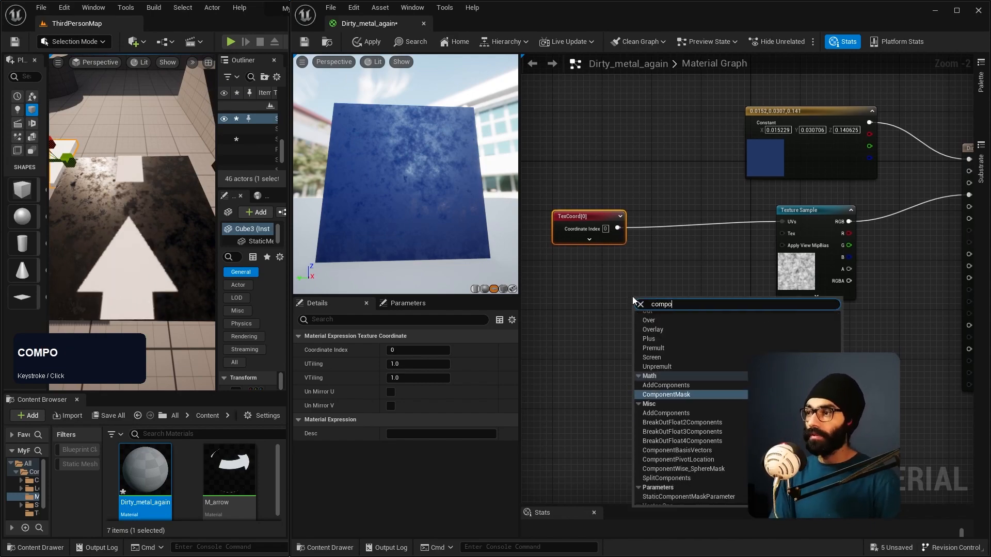
{"action": "type", "text": "nent"}
{"action": "key", "text": "Return"}
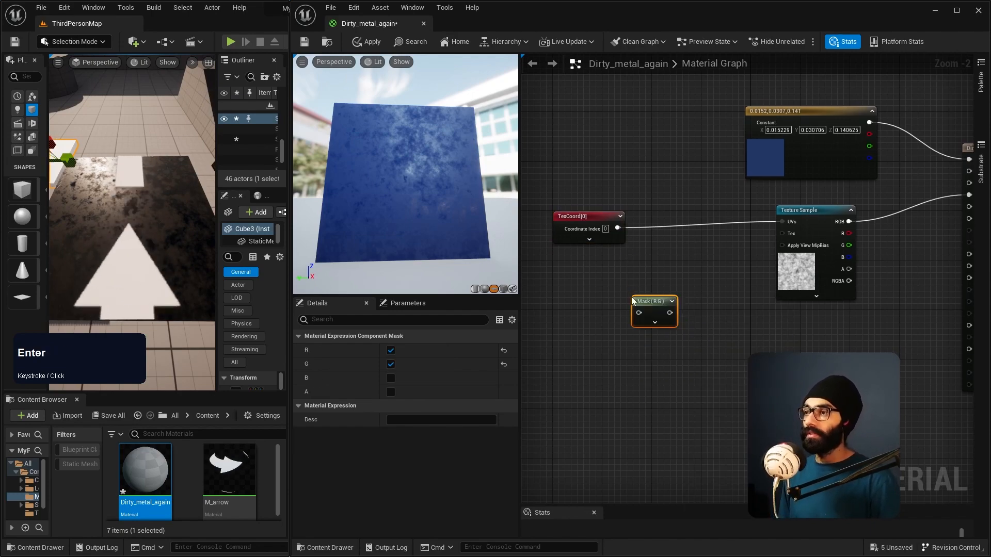
{"action": "left_click", "coordinate": [654, 322]}
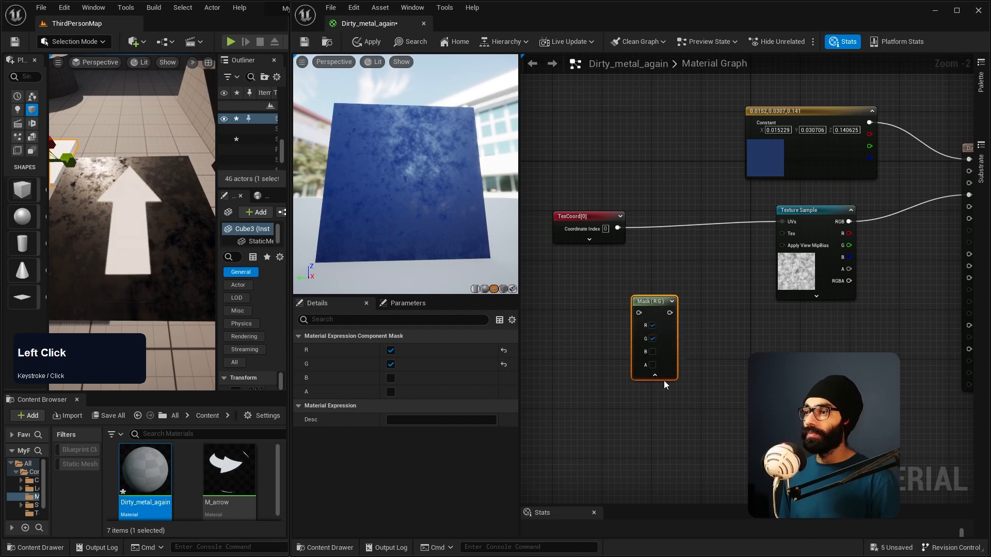
{"action": "left_click", "coordinate": [652, 339]}
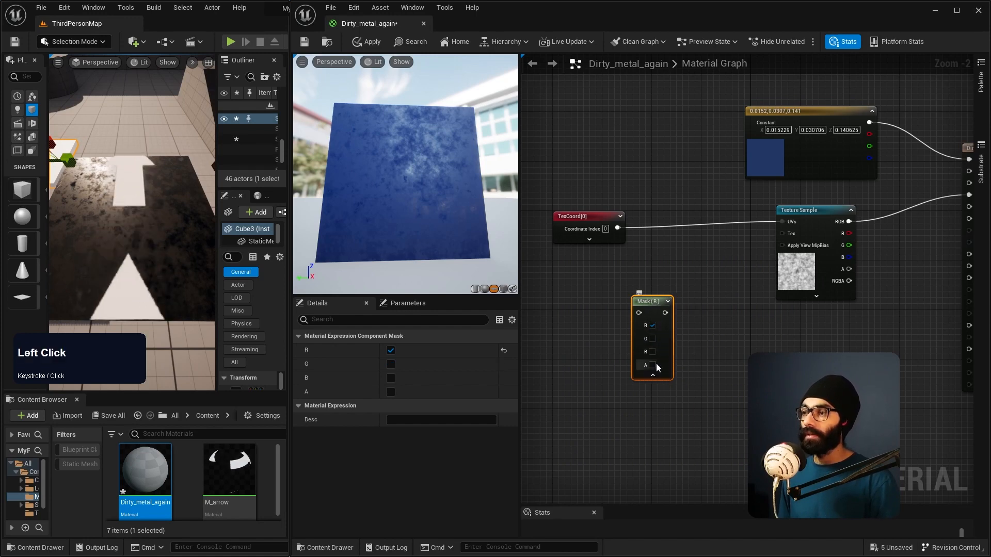
Step: Duplicate the Mask (R) node, set the copy to mask only G, and stack both mask nodes below the TexCoord node
{"action": "key", "text": "ctrl+d"}
{"action": "left_click_drag", "start_coordinate": [667, 301], "coordinate": [648, 368]}
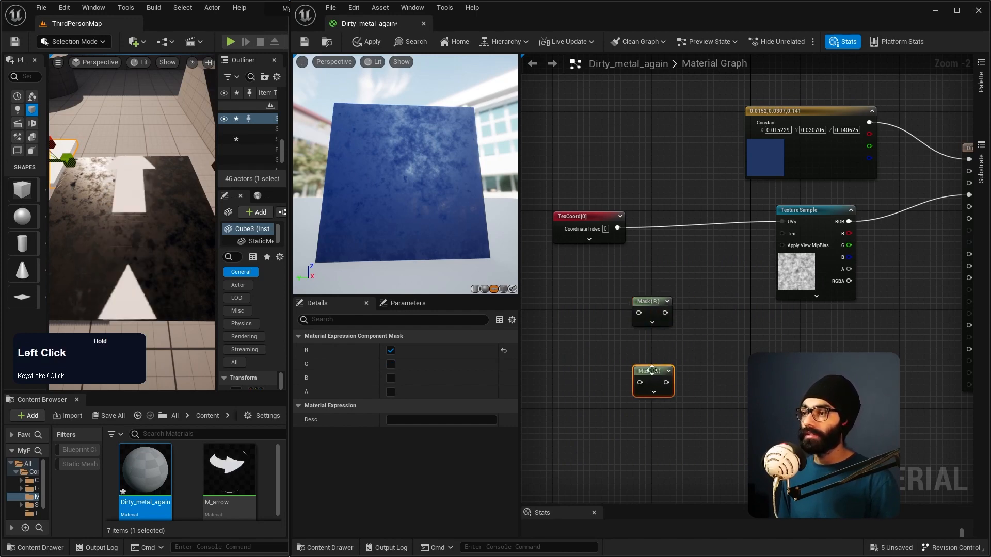
{"action": "left_click", "coordinate": [656, 394]}
{"action": "left_click", "coordinate": [655, 396]}
{"action": "left_click", "coordinate": [654, 408]}
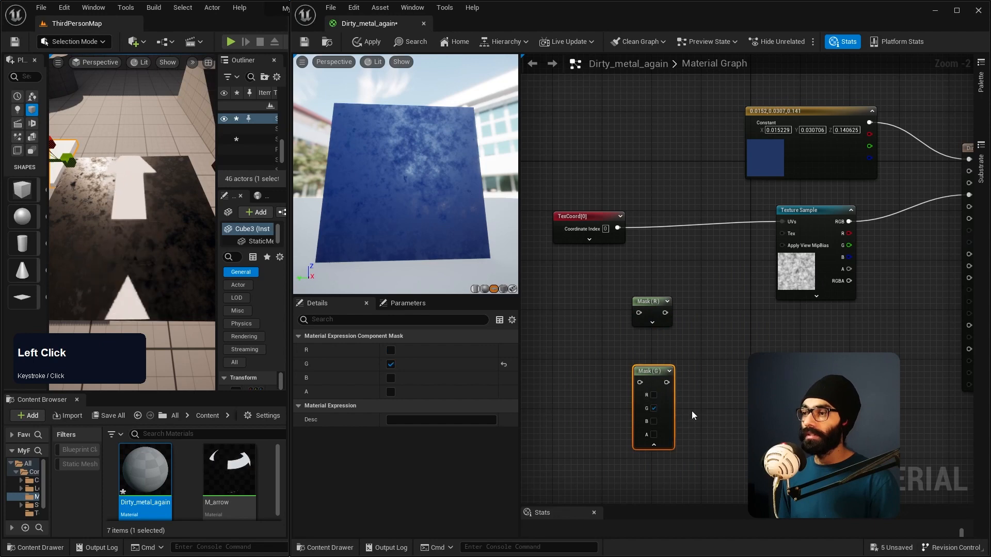
{"action": "left_click", "coordinate": [653, 444]}
{"action": "left_click_drag", "start_coordinate": [650, 310], "coordinate": [650, 262]}
{"action": "left_click_drag", "start_coordinate": [658, 373], "coordinate": [658, 311]}
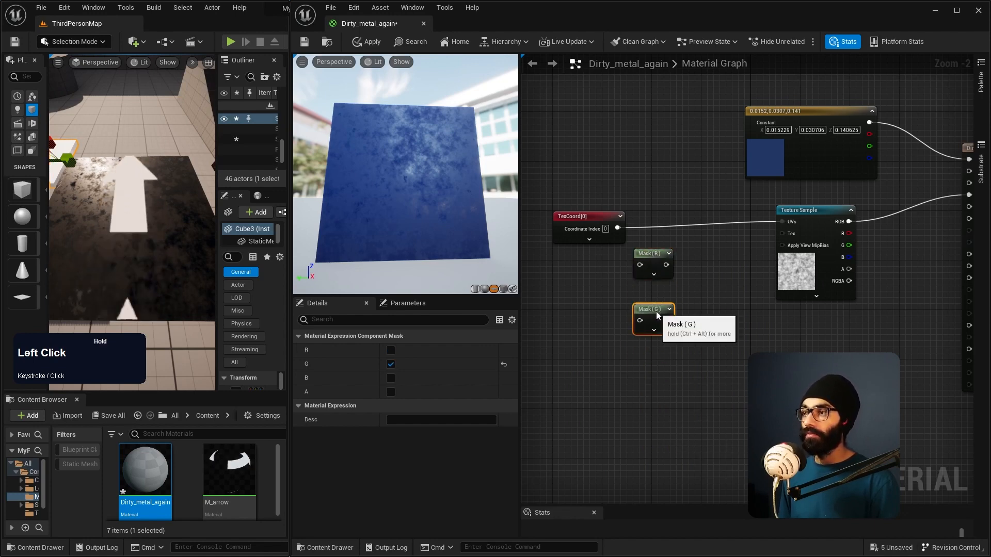
Step: Disconnect the TexCoord node from the Texture Sample and wire it into both the R and G mask nodes
{"action": "left_click_drag", "start_coordinate": [593, 217], "coordinate": [582, 211]}
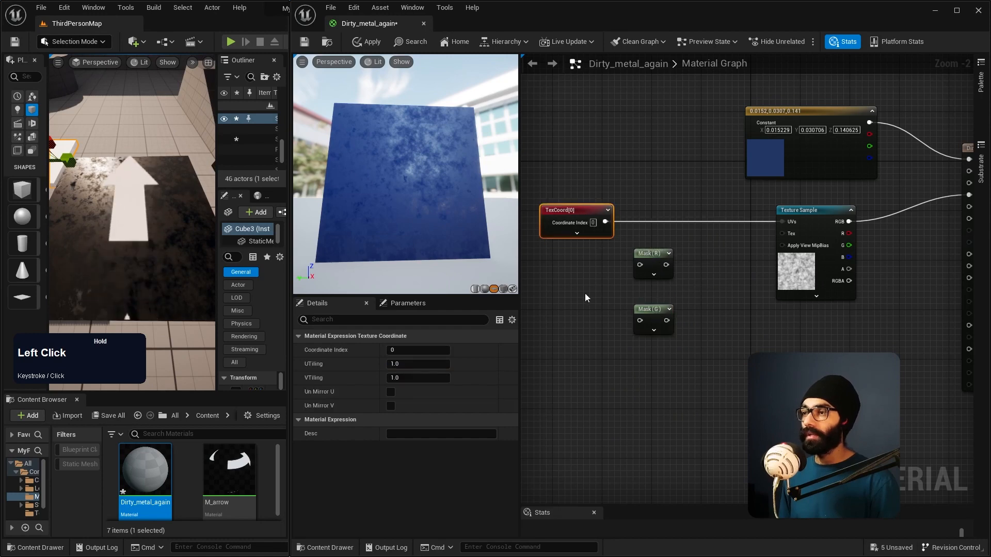
{"action": "left_click", "coordinate": [652, 222], "text": "alt"}
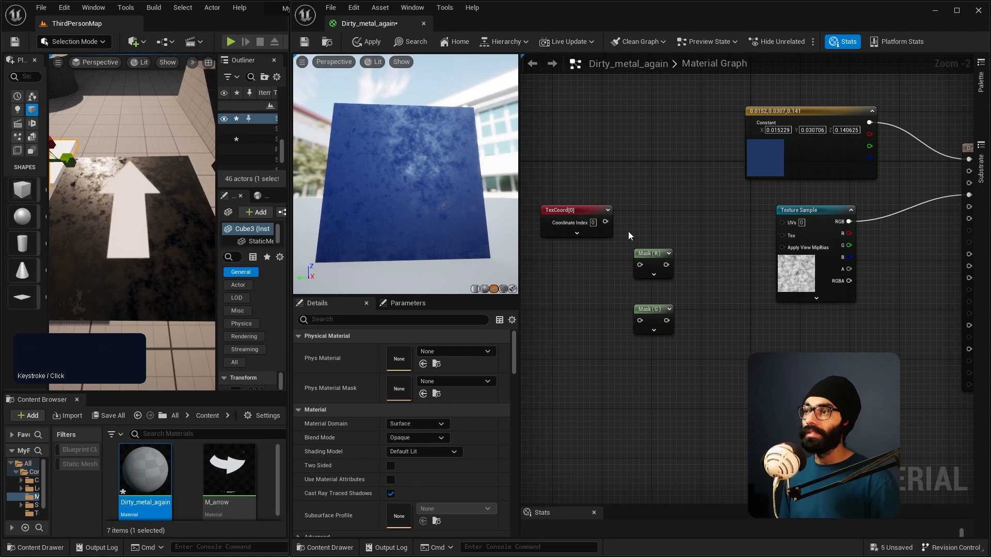
{"action": "left_click_drag", "start_coordinate": [604, 221], "coordinate": [642, 266]}
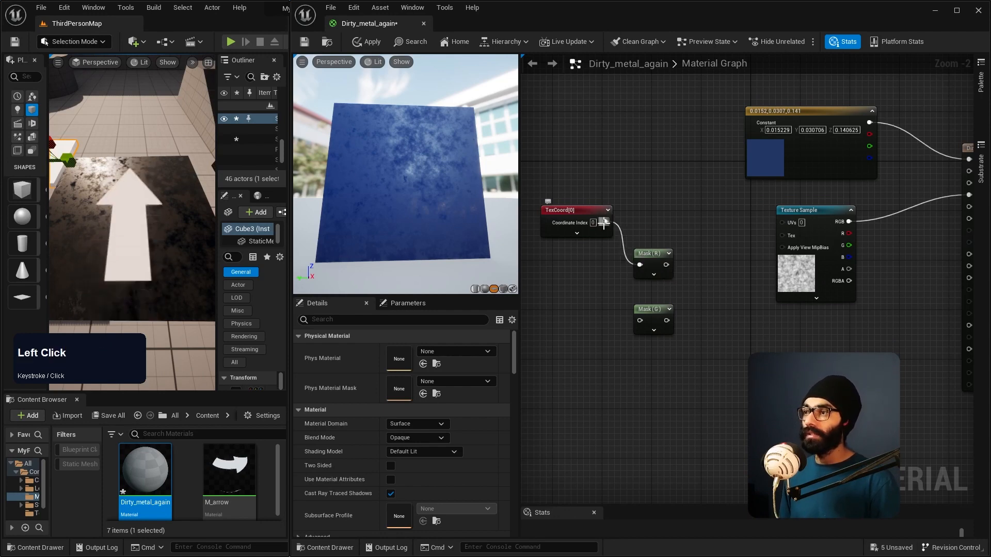
{"action": "left_click_drag", "start_coordinate": [604, 223], "coordinate": [640, 320]}
{"action": "left_click_drag", "start_coordinate": [645, 253], "coordinate": [650, 180]}
{"action": "left_click_drag", "start_coordinate": [580, 209], "coordinate": [575, 246]}
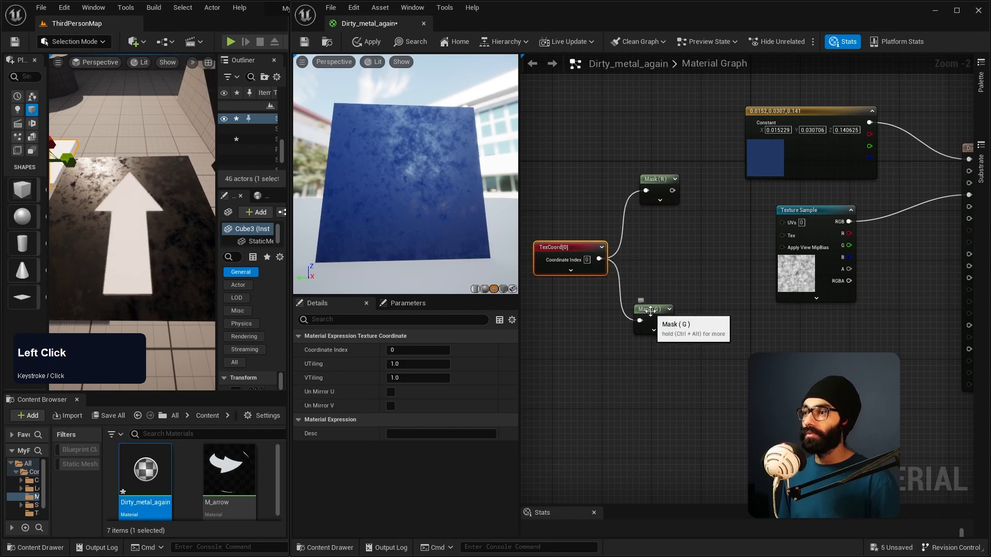
{"action": "left_click_drag", "start_coordinate": [651, 310], "coordinate": [656, 328]}
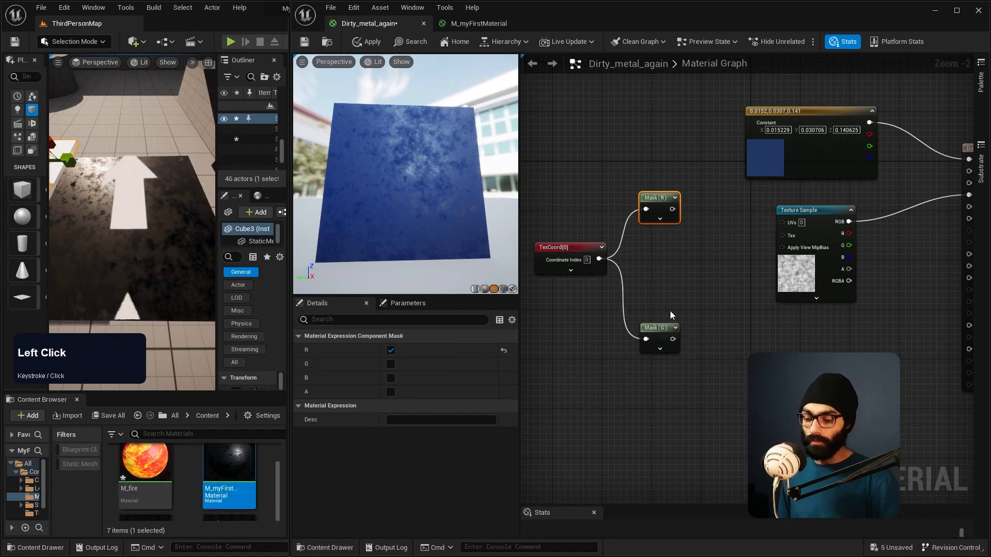
Step: Add a Multiply node and connect the Mask (R) output to its A input
{"action": "left_click", "coordinate": [698, 272]}
{"action": "left_click_drag", "start_coordinate": [718, 281], "coordinate": [660, 249]}
{"action": "left_click_drag", "start_coordinate": [660, 328], "coordinate": [673, 377]}
{"action": "left_click_drag", "start_coordinate": [565, 258], "coordinate": [598, 265]}
{"action": "mouse_move", "coordinate": [768, 250]}
{"action": "left_mouse_down"}
{"action": "mouse_move", "coordinate": [718, 257]}
{"action": "mouse_move", "coordinate": [787, 245]}
{"action": "left_mouse_up"}
{"action": "left_click_drag", "start_coordinate": [772, 209], "coordinate": [766, 252]}
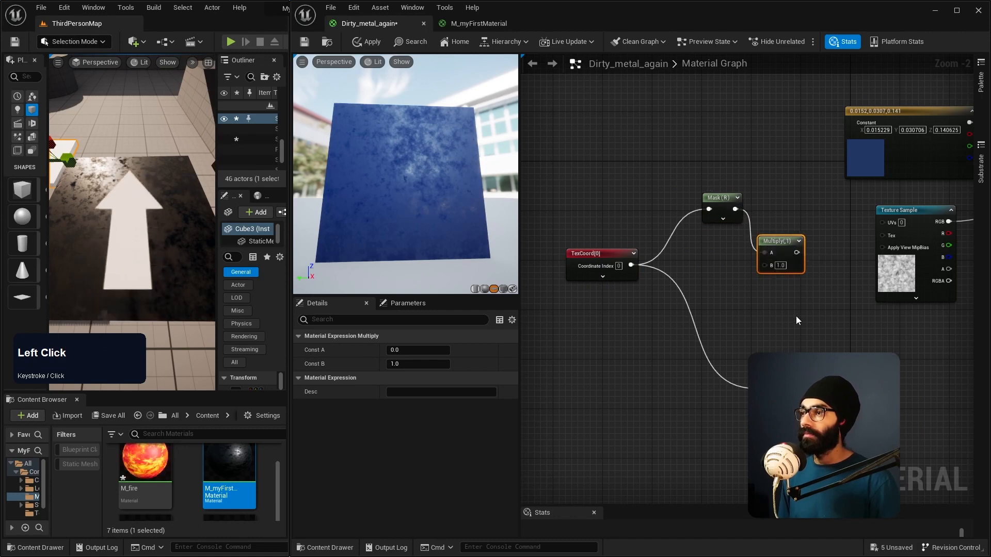
Step: Add a Constant node with value 1 and connect it to the Multiply node's B input
{"action": "key", "text": "1"}
{"action": "left_click", "coordinate": [718, 274]}
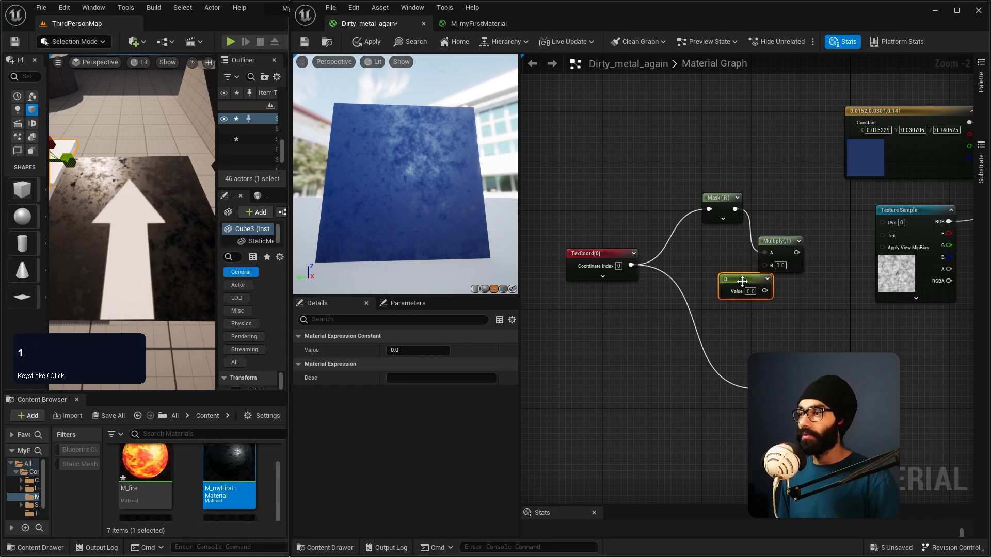
{"action": "left_click_drag", "start_coordinate": [741, 281], "coordinate": [700, 261]}
{"action": "left_click", "coordinate": [708, 271]}
{"action": "type", "text": "1"}
{"action": "key", "text": "KP_Enter"}
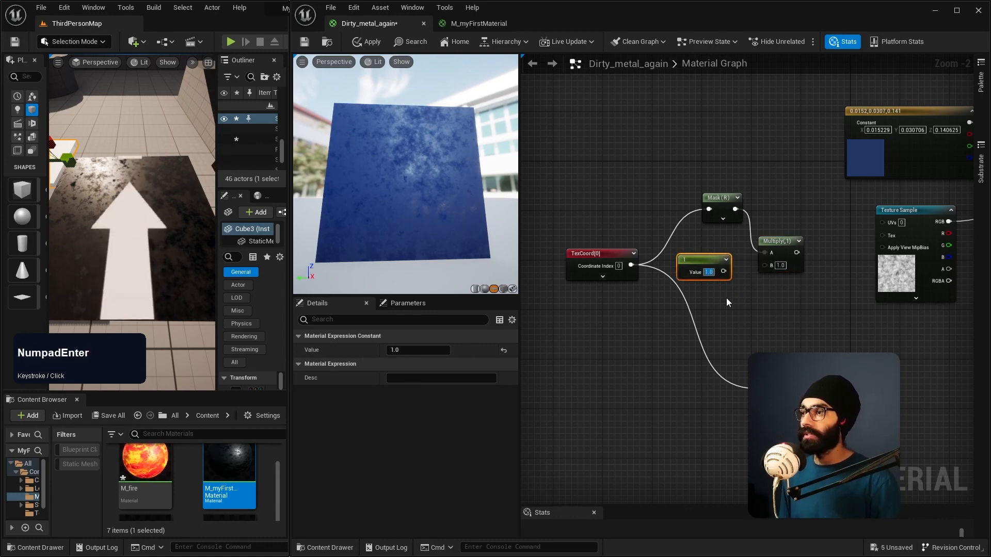
{"action": "left_click_drag", "start_coordinate": [723, 272], "coordinate": [765, 265]}
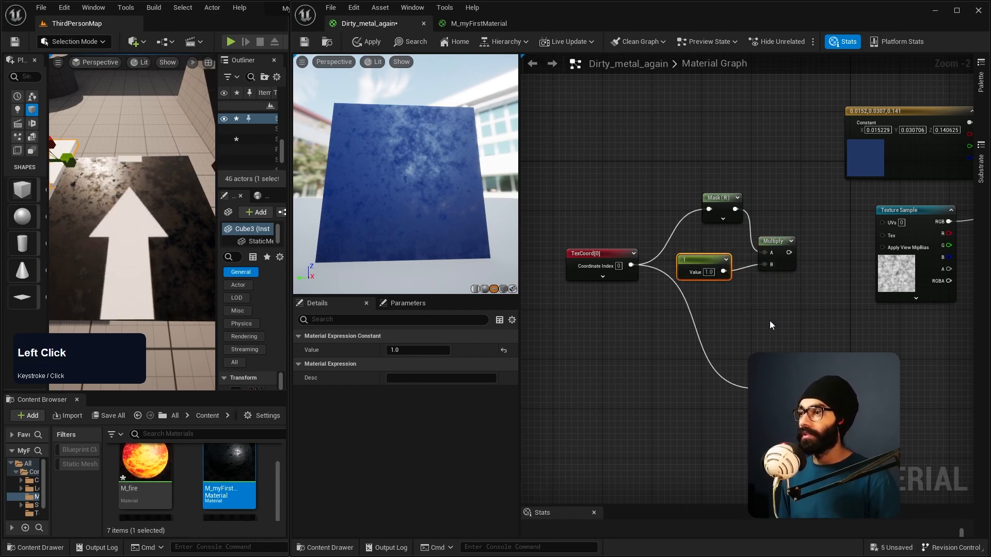
Step: Duplicate the Multiply and constant nodes, and feed Mask (G) and the copied constant into the second Multiply's A and B inputs
{"action": "left_click_drag", "start_coordinate": [776, 384], "coordinate": [721, 372]}
{"action": "left_click", "coordinate": [784, 240]}
{"action": "left_click", "coordinate": [712, 266], "text": "shift"}
{"action": "key", "text": "ctrl+d"}
{"action": "left_click_drag", "start_coordinate": [736, 284], "coordinate": [717, 326]}
{"action": "left_click_drag", "start_coordinate": [716, 367], "coordinate": [698, 380]}
{"action": "left_click_drag", "start_coordinate": [751, 339], "coordinate": [773, 322]}
{"action": "right_click_drag", "start_coordinate": [779, 320], "coordinate": [718, 315]}
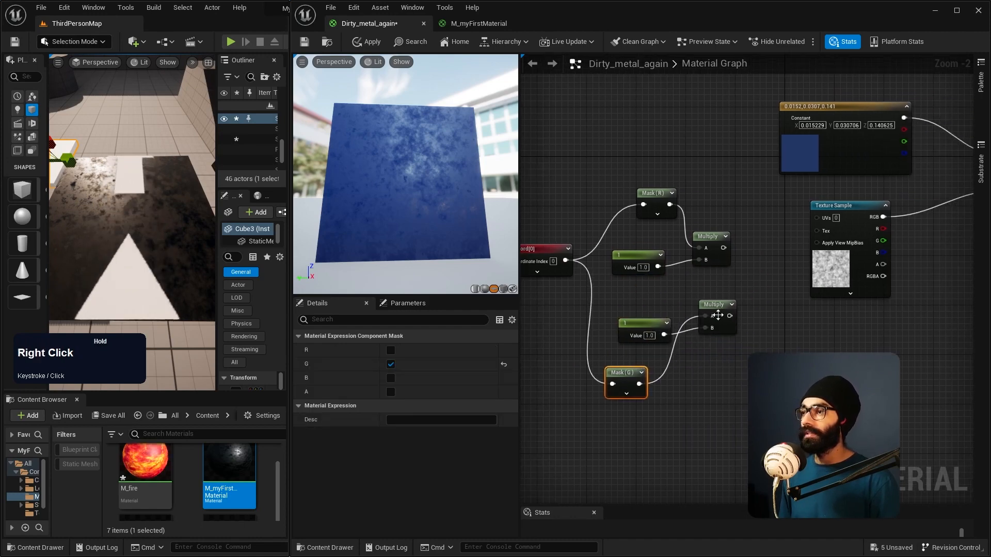
Step: Add an AppendVector node that combines both Multiply outputs and connect it to the Texture Sample's UVs
{"action": "left_click_drag", "start_coordinate": [831, 228], "coordinate": [861, 229]}
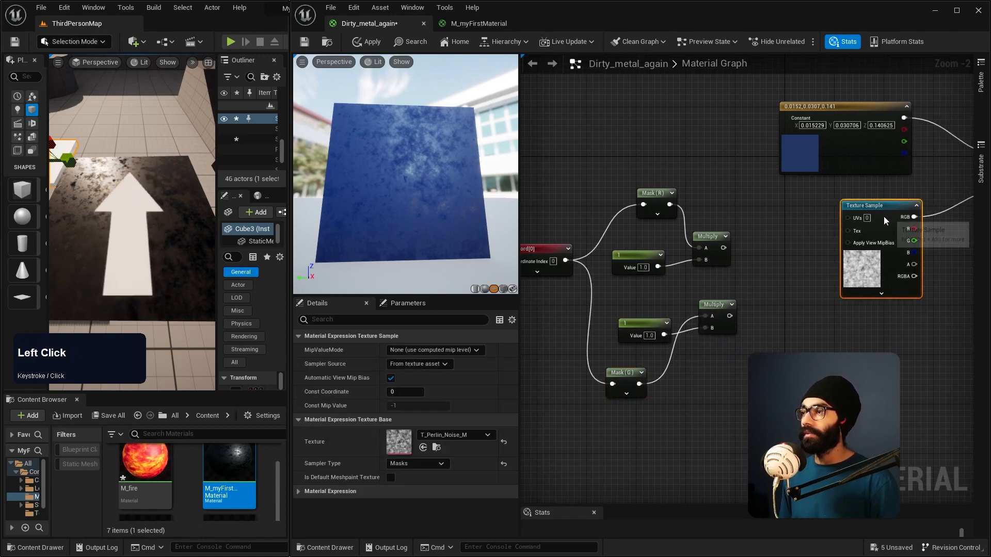
{"action": "right_click", "coordinate": [772, 349]}
{"action": "type", "text": "append"}
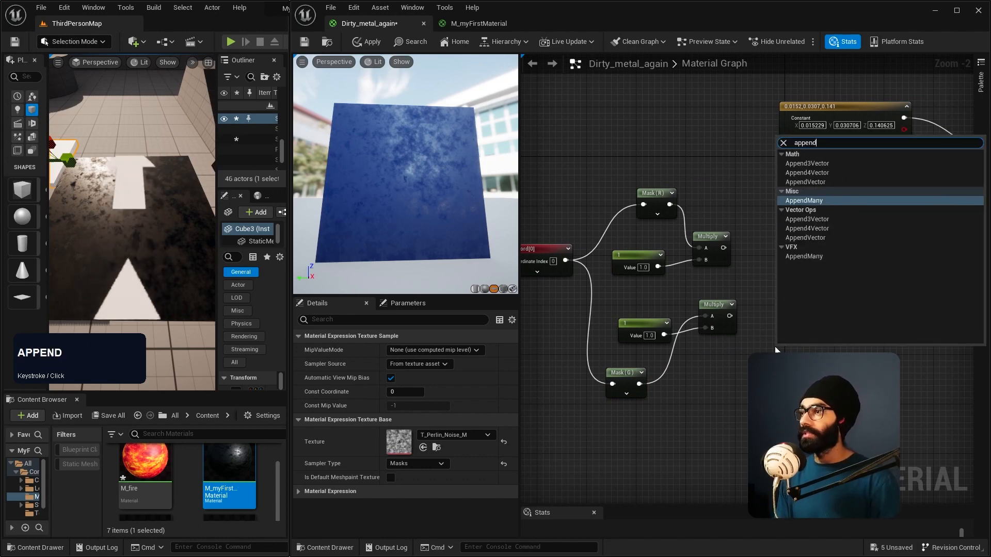
{"action": "left_click", "coordinate": [811, 181]}
{"action": "left_click_drag", "start_coordinate": [789, 351], "coordinate": [789, 255]}
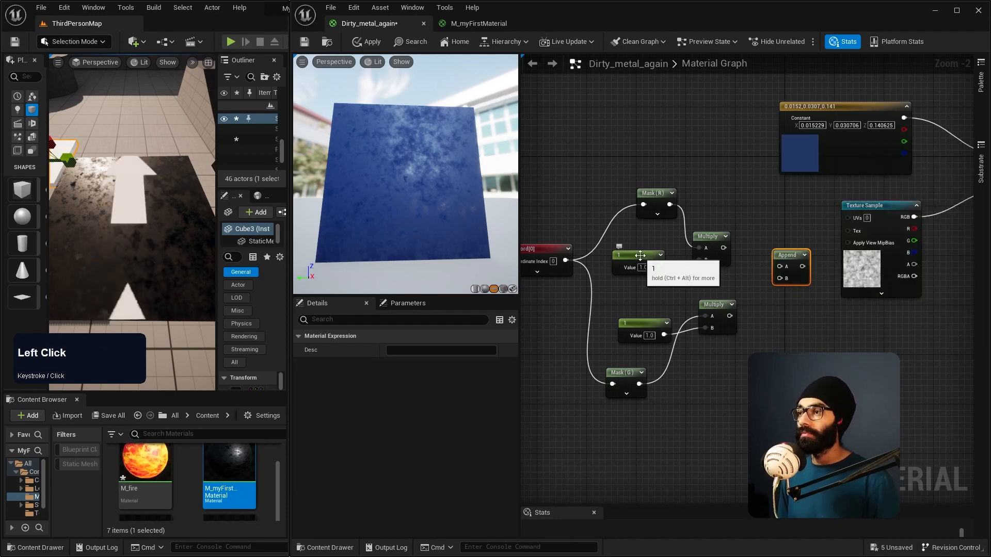
{"action": "left_click_drag", "start_coordinate": [722, 248], "coordinate": [780, 266]}
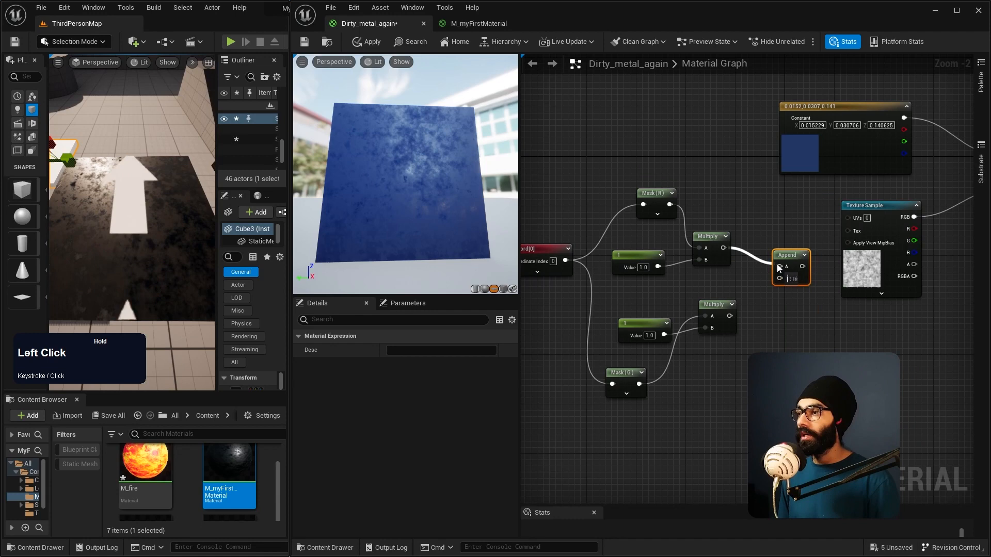
{"action": "left_click_drag", "start_coordinate": [727, 316], "coordinate": [849, 219]}
Step: Set the constant multiplying the R channel to 2 and inspect the noise on the preview plane
{"action": "right_click_drag", "start_coordinate": [412, 180], "coordinate": [413, 140]}
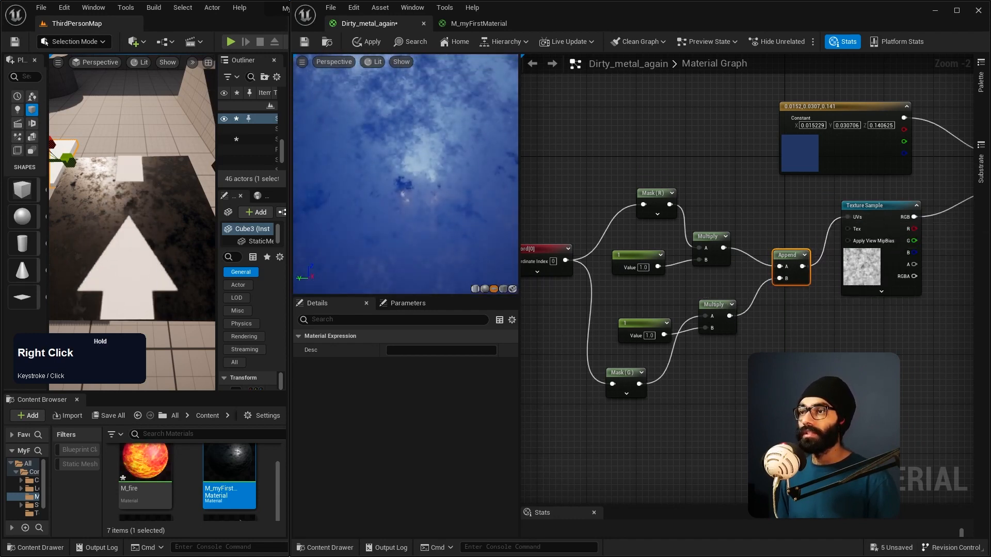
{"action": "left_click", "coordinate": [643, 268]}
{"action": "type", "text": "2"}
{"action": "key", "text": "KP_Enter"}
{"action": "right_click_drag", "start_coordinate": [417, 174], "coordinate": [421, 178]}
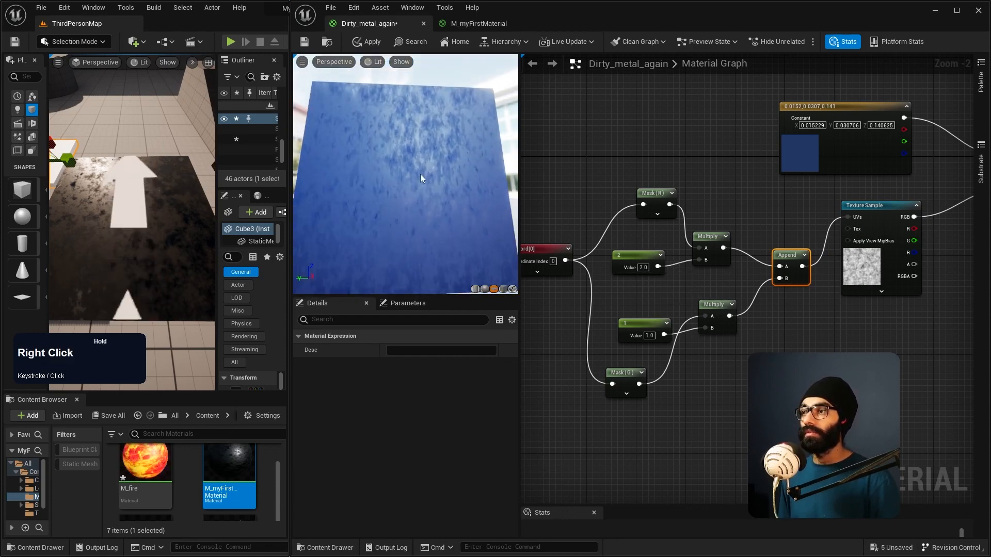
Step: Set the constant multiplying the R channel to 10 and check the stretched noise in the preview
{"action": "left_click", "coordinate": [643, 268]}
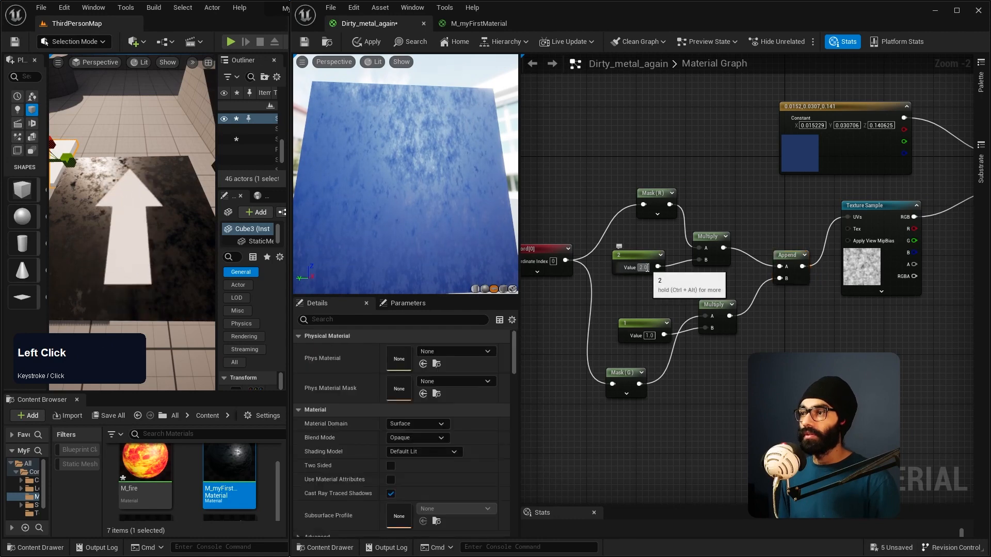
{"action": "type", "text": "10"}
{"action": "key", "text": "Return"}
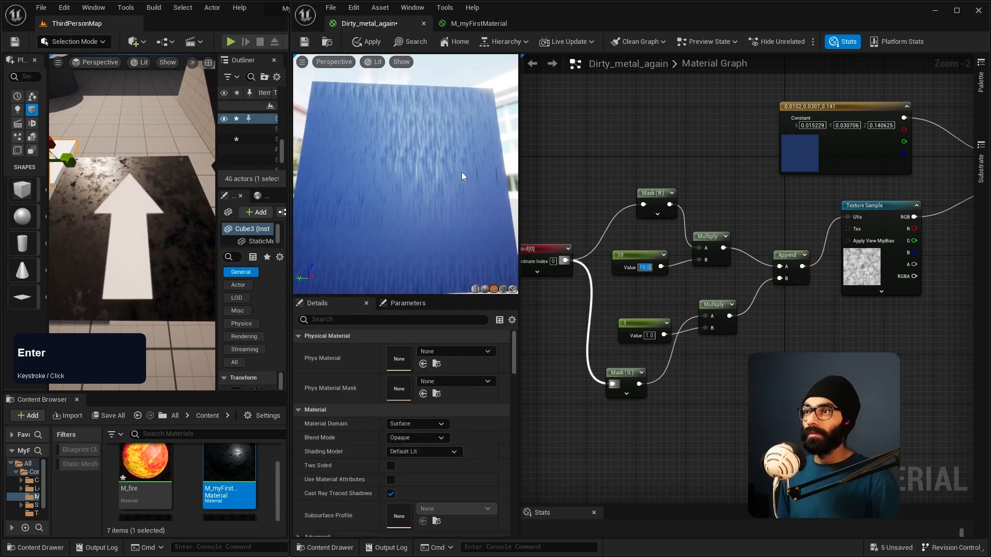
{"action": "right_click", "coordinate": [451, 178]}
Step: Set the constant multiplying the G channel to 5 and check the preview
{"action": "right_click_drag", "start_coordinate": [663, 305], "coordinate": [700, 301]}
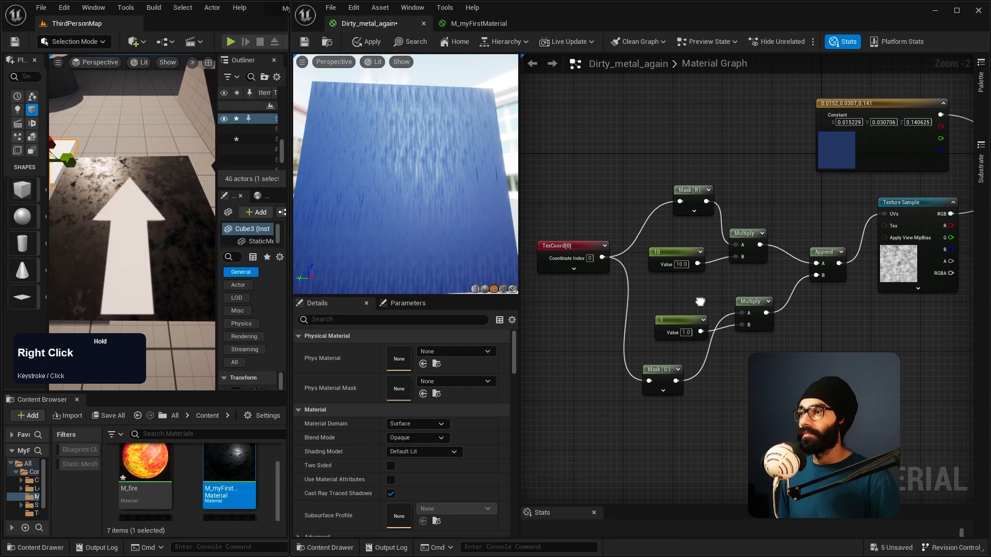
{"action": "left_click", "coordinate": [686, 333]}
{"action": "type", "text": "5"}
{"action": "key", "text": "KP_Enter"}
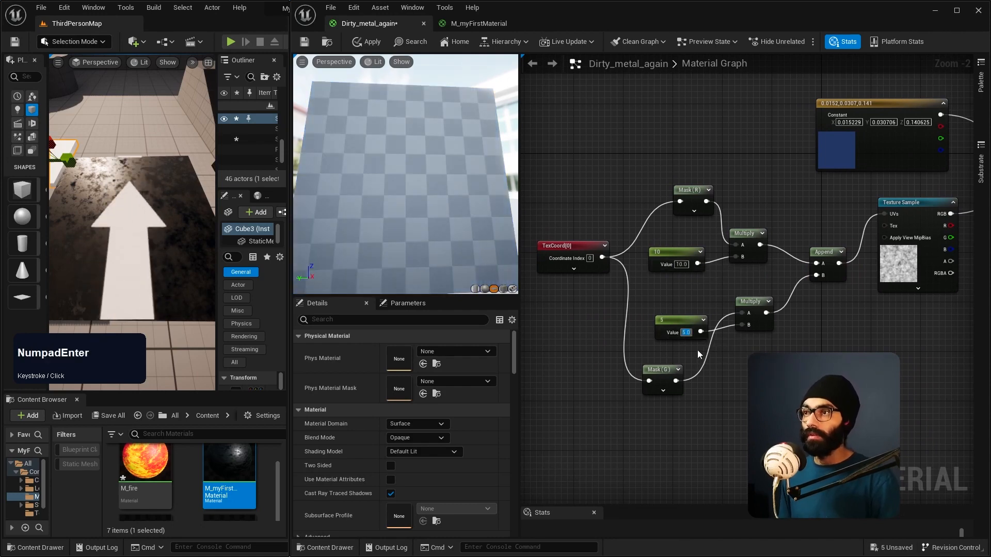
{"action": "right_click", "coordinate": [774, 268]}
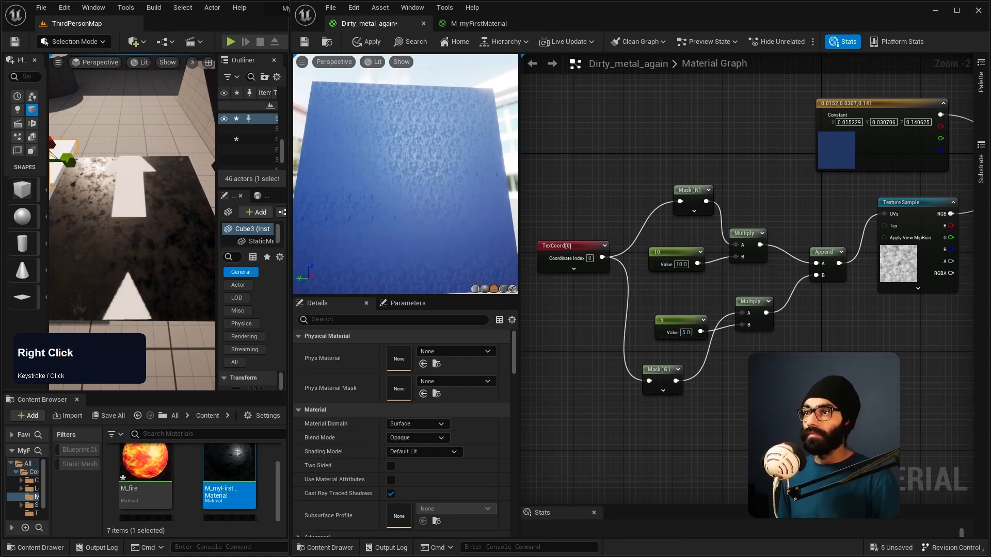
Step: Set the constant multiplying the R channel back to 1
{"action": "left_click", "coordinate": [679, 264]}
{"action": "type", "text": "1"}
{"action": "key", "text": "KP_Enter"}
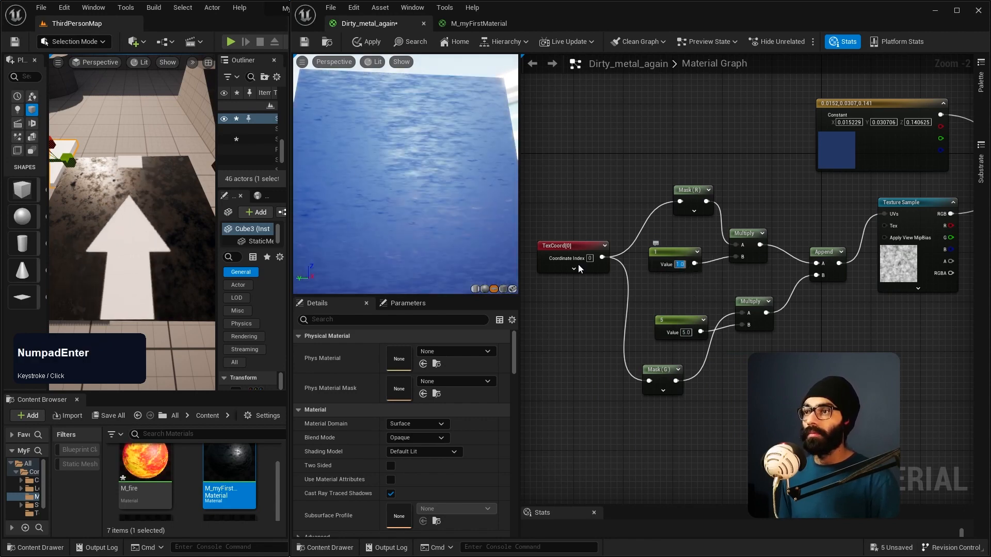
Step: Move the G channel's constant below its Multiply node and expand the Mask (G) node's channel options
{"action": "left_click_drag", "start_coordinate": [673, 320], "coordinate": [790, 374]}
{"action": "left_click_drag", "start_coordinate": [750, 308], "coordinate": [755, 308]}
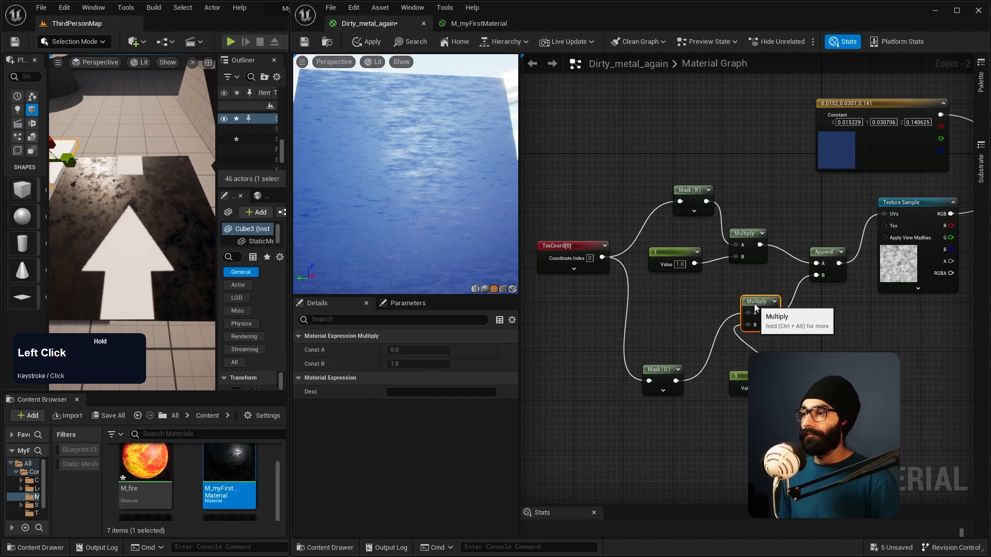
{"action": "left_click", "coordinate": [663, 391]}
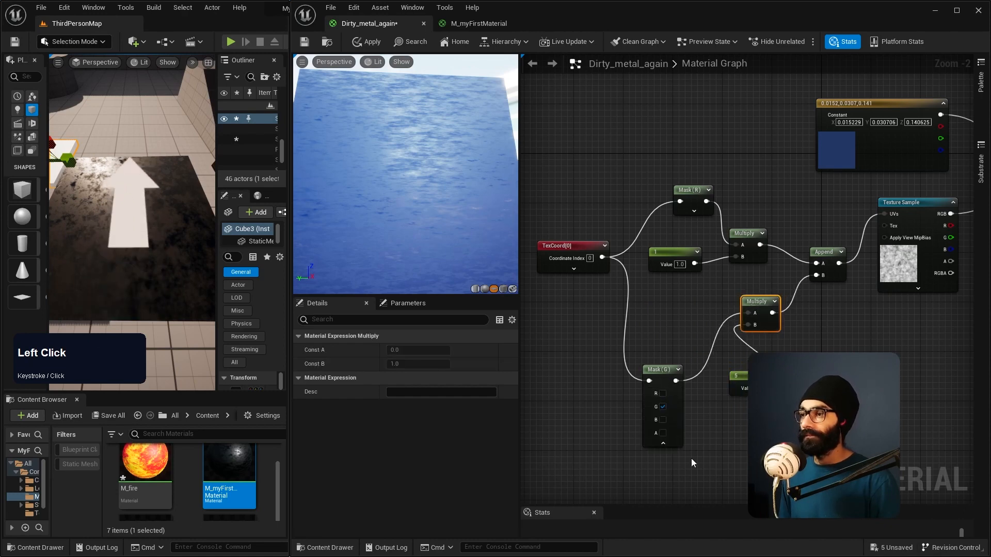
{"action": "left_click", "coordinate": [660, 370]}
Step: Enlarge the level editor beside the material editor and frame the Cube3 slab in the level viewport
{"action": "right_click_drag", "start_coordinate": [404, 159], "coordinate": [405, 133]}
{"action": "right_click_drag", "start_coordinate": [132, 221], "coordinate": [113, 231]}
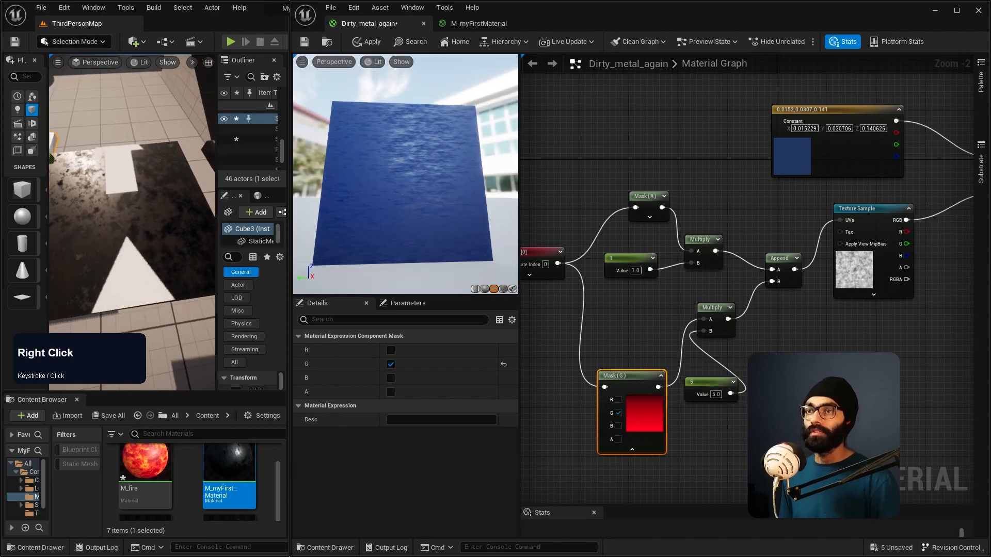
{"action": "key", "text": "a"}
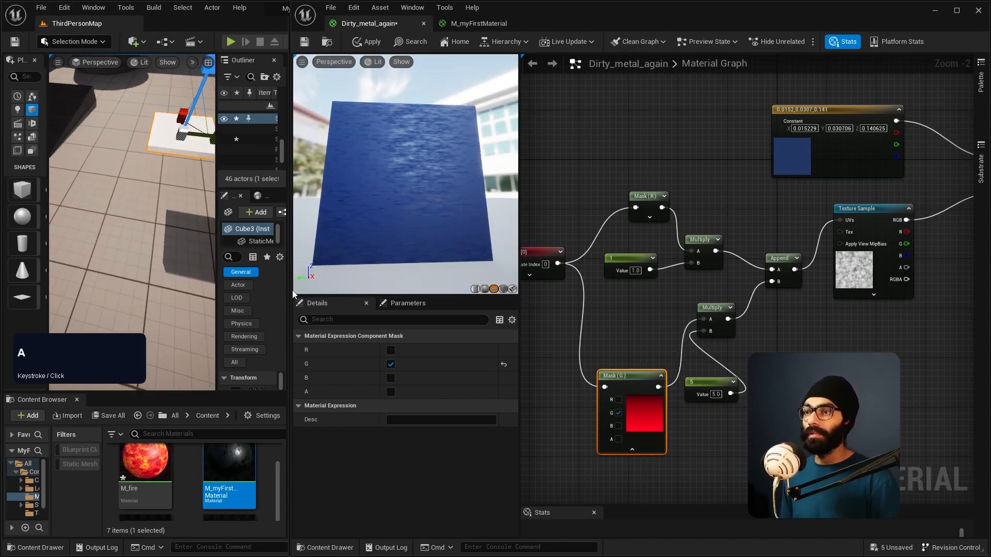
{"action": "left_click_drag", "start_coordinate": [290, 294], "coordinate": [442, 294]}
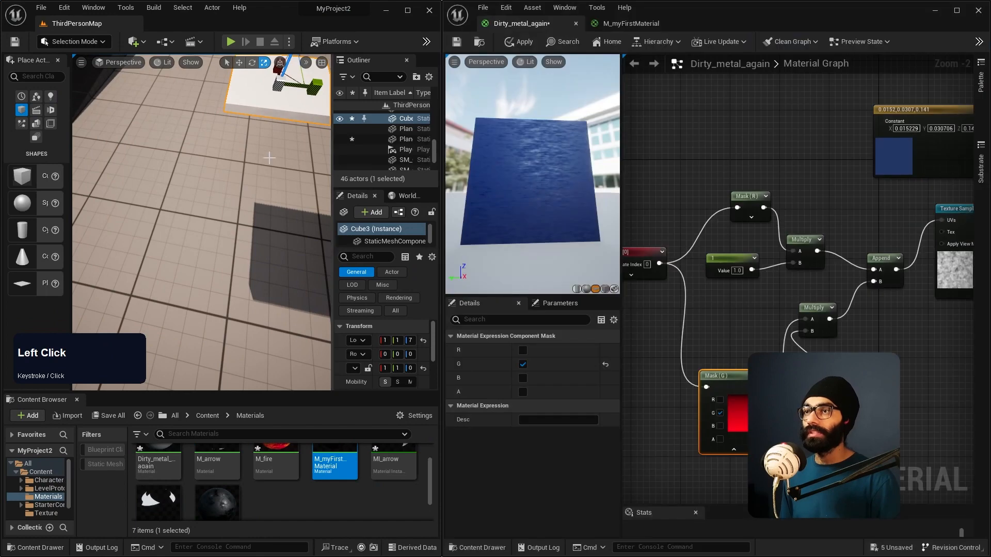
{"action": "middle_click_drag", "start_coordinate": [274, 158], "coordinate": [286, 165], "text": "shift"}
{"action": "right_click_drag", "start_coordinate": [286, 165], "coordinate": [317, 147]}
{"action": "key", "text": "s"}
{"action": "key", "text": "w"}
{"action": "key", "text": "d"}
{"action": "key", "text": "d"}
{"action": "key", "text": "a"}
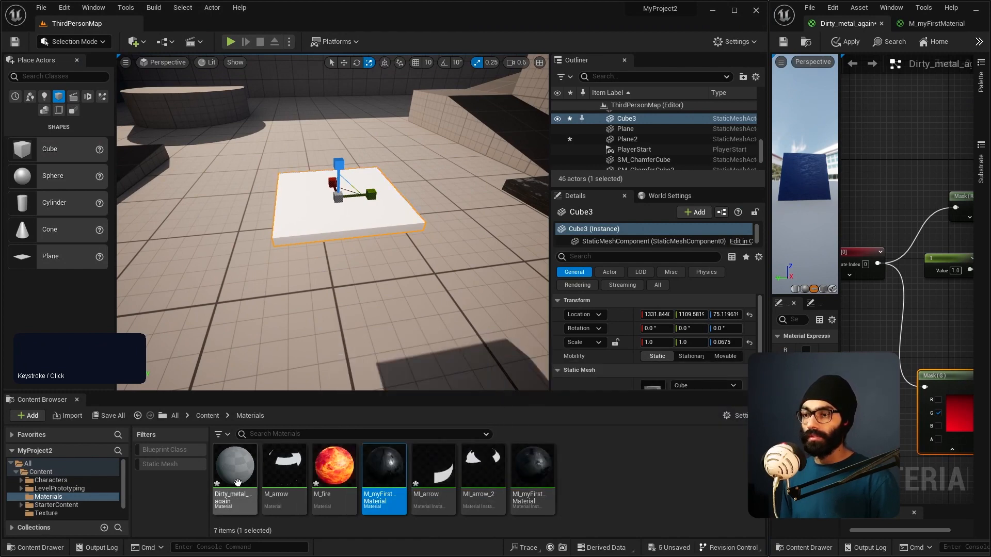
Step: Apply the material changes and assign Dirty_metal_again to Element 0 of Cube3's materials
{"action": "left_click", "coordinate": [233, 508]}
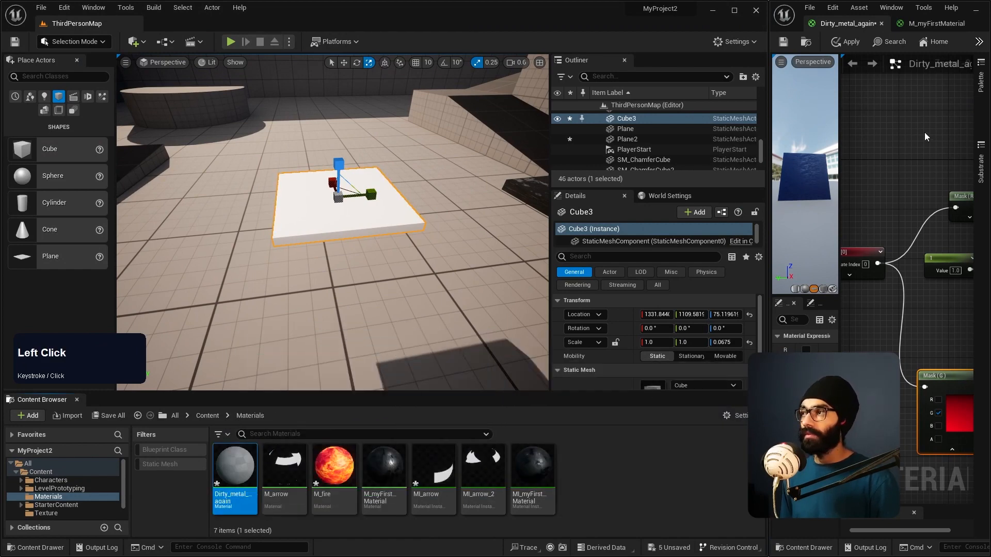
{"action": "left_click", "coordinate": [847, 42]}
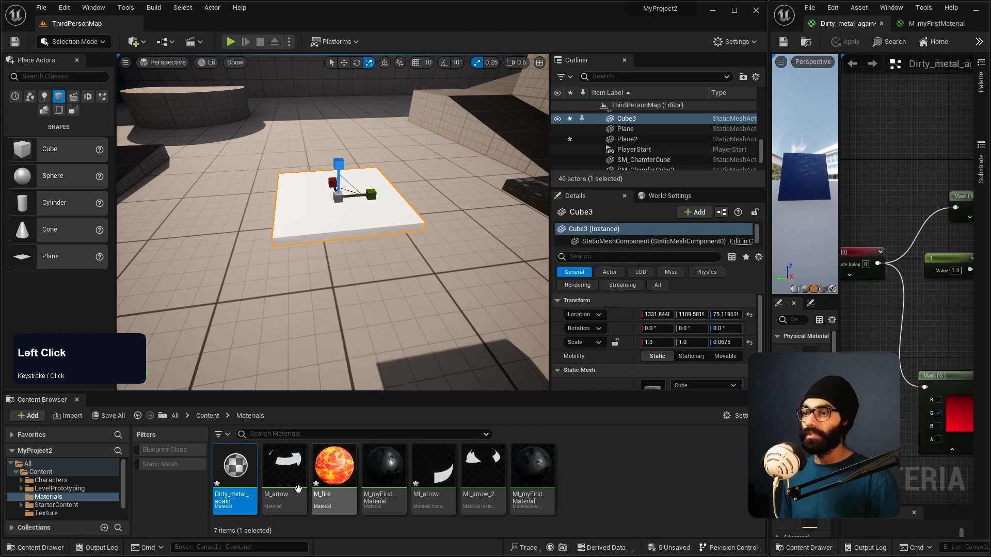
{"action": "scroll", "coordinate": [640, 366], "scroll_direction": "down", "scroll_amount": 2}
{"action": "scroll", "coordinate": [630, 364], "scroll_direction": "down", "scroll_amount": 2}
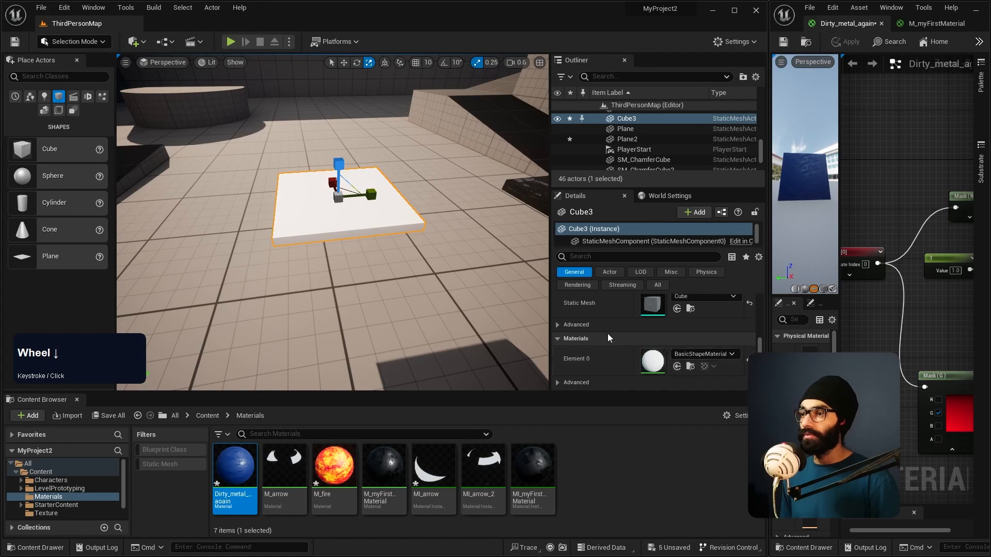
{"action": "left_click", "coordinate": [677, 366]}
Step: Examine the stretched noise on the Cube3 slab up close in the level, and return to the material graph
{"action": "right_click_drag", "start_coordinate": [458, 233], "coordinate": [356, 266]}
{"action": "key", "text": "w"}
{"action": "key", "text": "w"}
{"action": "key", "text": "s"}
{"action": "key", "text": "w"}
{"action": "key", "text": "q"}
{"action": "key", "text": "e"}
{"action": "scroll", "coordinate": [447, 263], "scroll_direction": "down", "scroll_amount": 4}
{"action": "key", "text": "d"}
{"action": "key", "text": "d"}
{"action": "key", "text": "s"}
{"action": "key", "text": "d"}
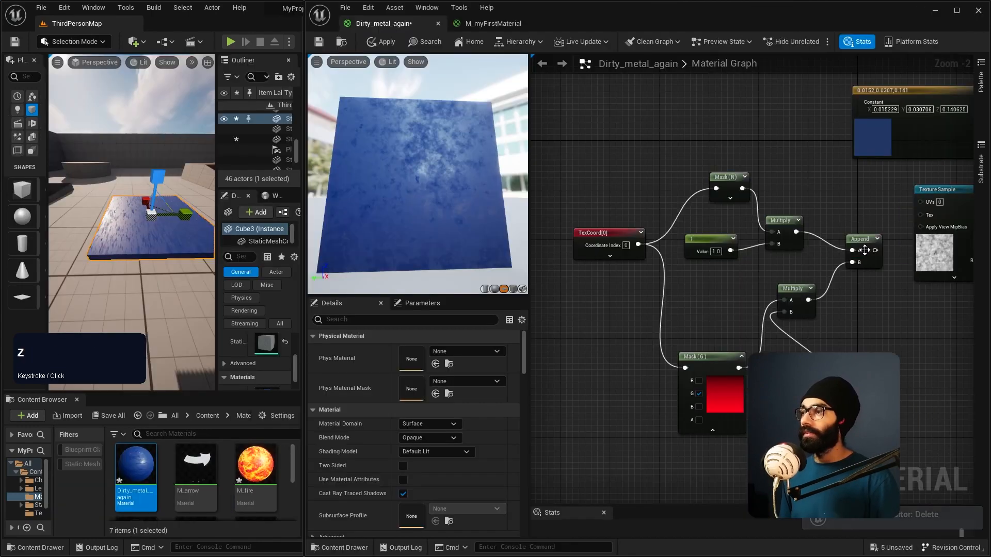
{"action": "left_click", "coordinate": [957, 309]}
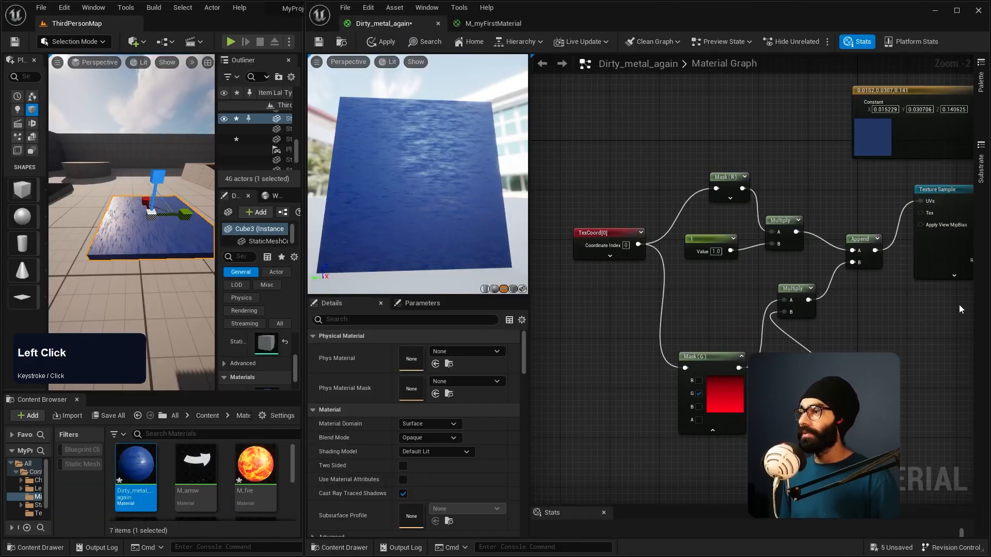
Step: Open the M_arrow material and spread out the Multiply, -1 constant and Time nodes in its Panner network
{"action": "left_click_drag", "start_coordinate": [784, 220], "coordinate": [814, 197]}
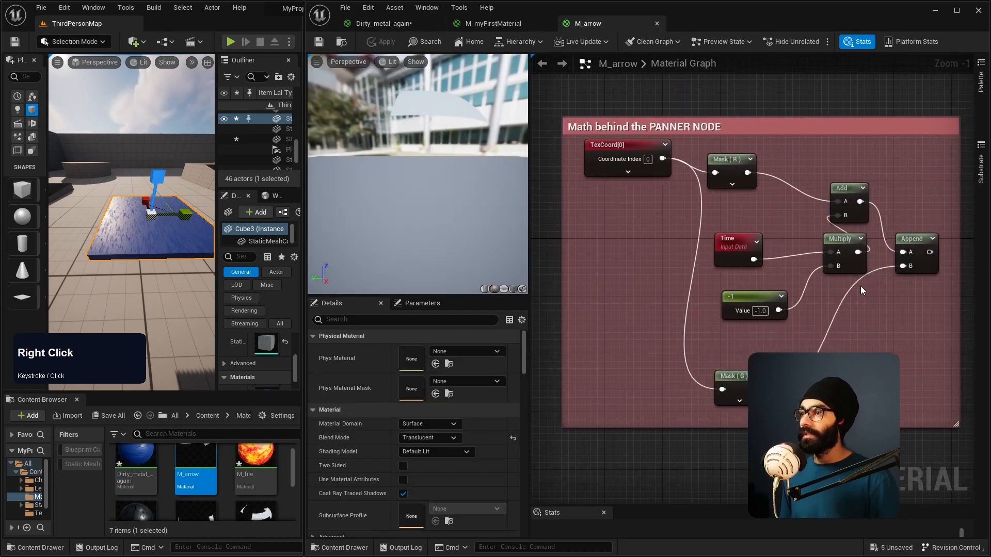
{"action": "right_click_drag", "start_coordinate": [860, 290], "coordinate": [771, 280]}
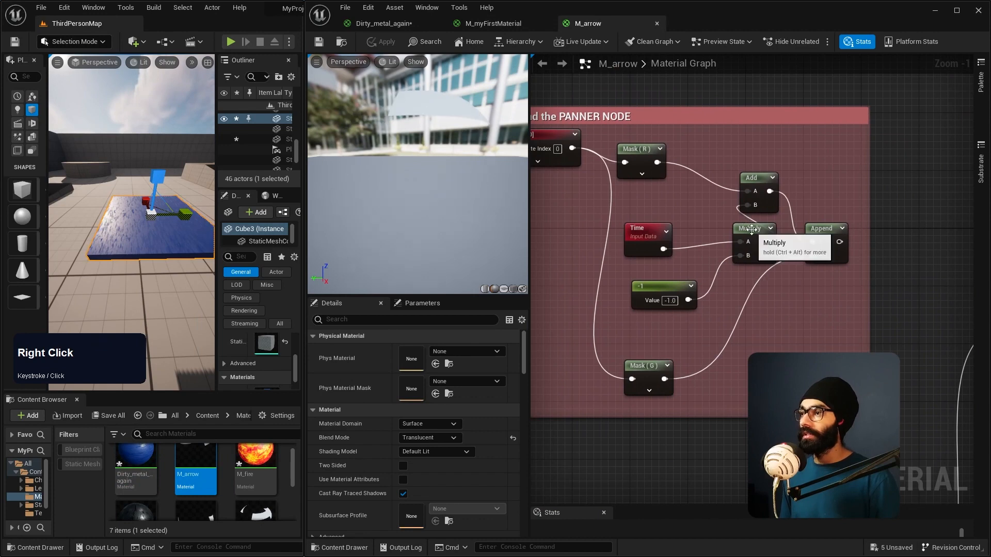
{"action": "left_click_drag", "start_coordinate": [748, 232], "coordinate": [712, 232]}
{"action": "left_click_drag", "start_coordinate": [665, 293], "coordinate": [643, 292]}
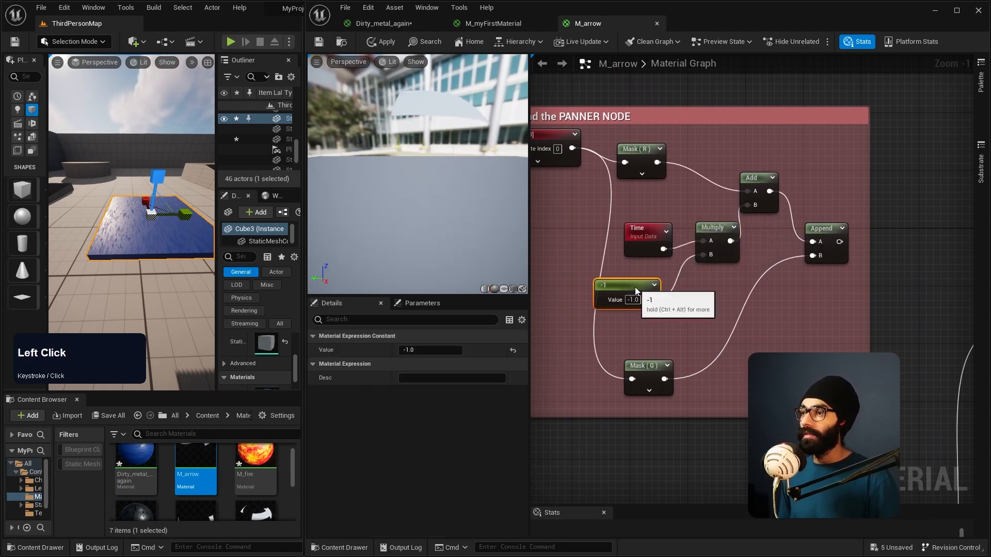
{"action": "left_click_drag", "start_coordinate": [650, 244], "coordinate": [642, 242]}
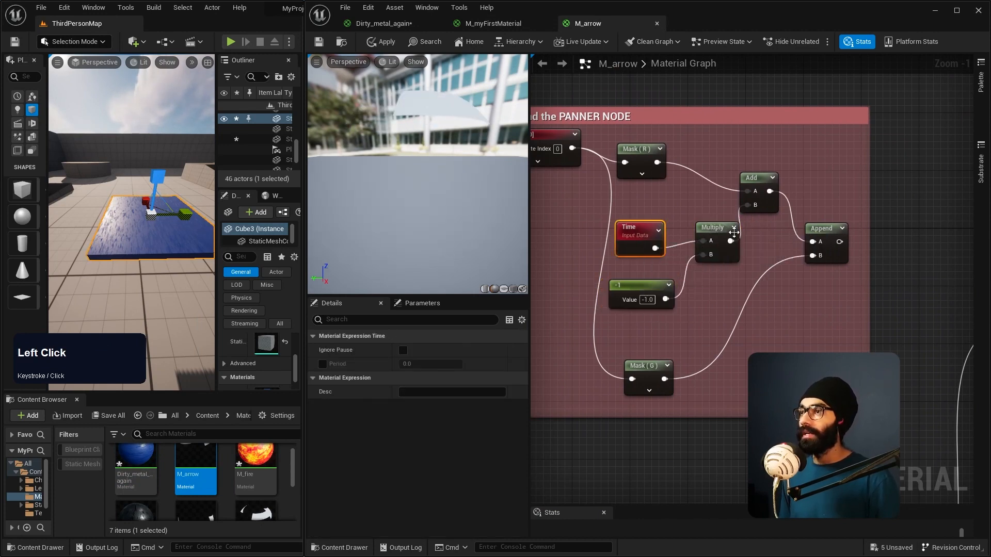
Step: Return to Dirty_metal_again and move its upper Multiply and Mask (R) nodes to free space between them
{"action": "left_click", "coordinate": [404, 18]}
{"action": "left_click_drag", "start_coordinate": [719, 233], "coordinate": [719, 252]}
{"action": "left_click_drag", "start_coordinate": [807, 206], "coordinate": [776, 218]}
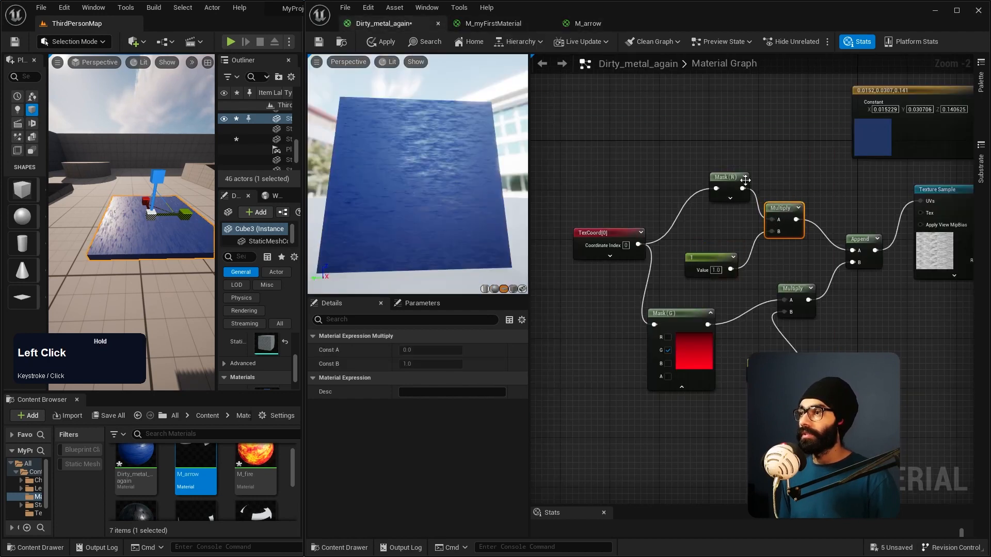
{"action": "left_click_drag", "start_coordinate": [723, 177], "coordinate": [686, 146]}
Step: Add a Time node above the R channel's constant and connect it to input A of the upper Multiply
{"action": "right_click", "coordinate": [699, 215]}
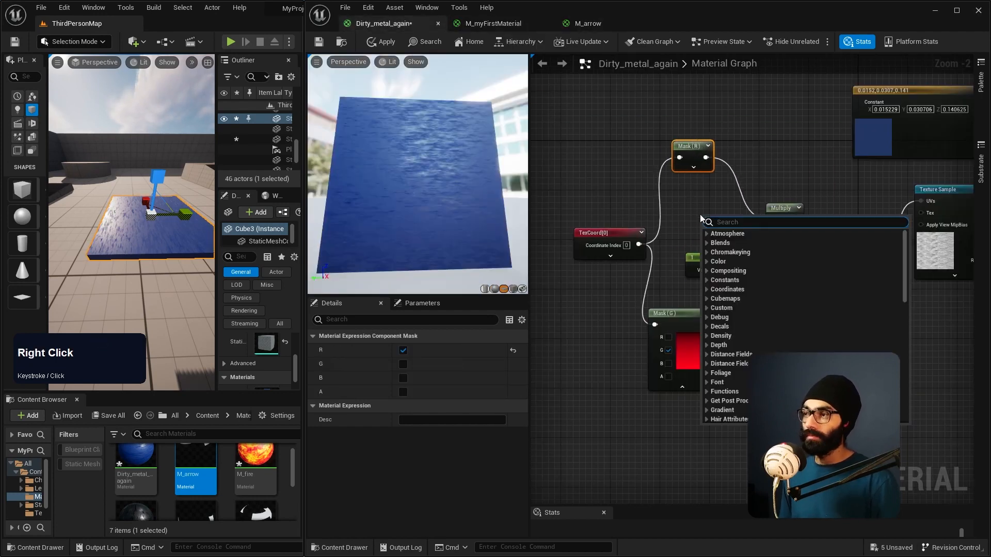
{"action": "type", "text": "time"}
{"action": "key", "text": "Return"}
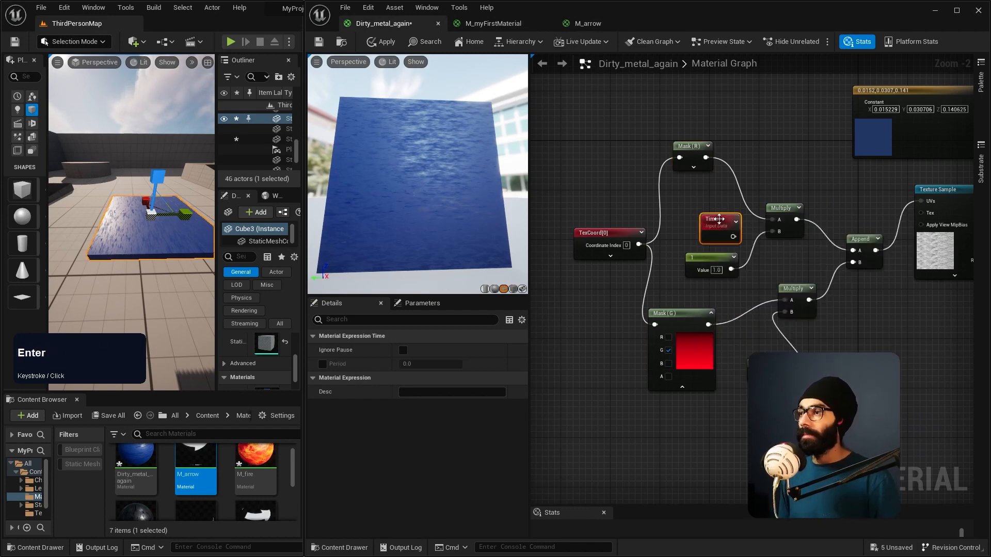
{"action": "left_click", "coordinate": [701, 217]}
{"action": "left_click_drag", "start_coordinate": [718, 238], "coordinate": [777, 221]}
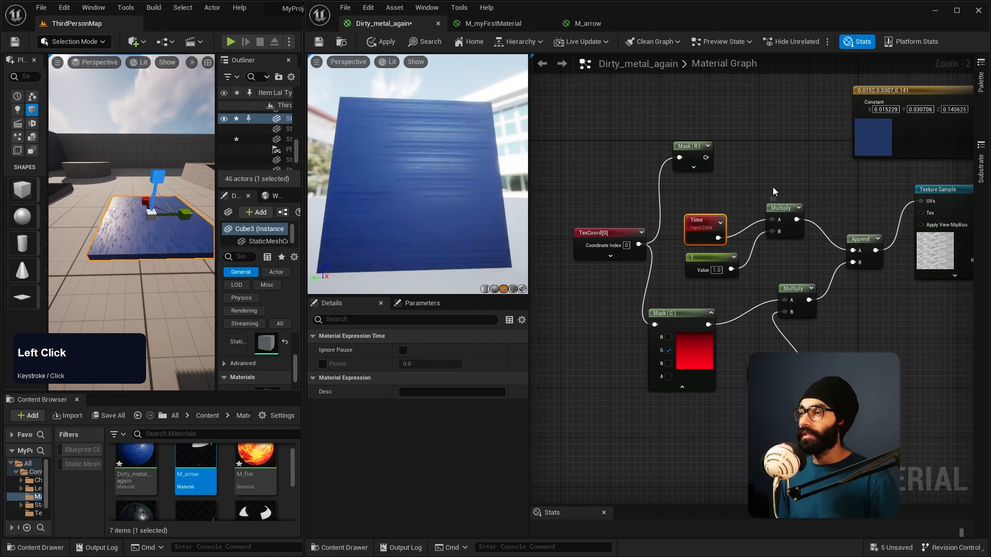
Step: Add an Add node combining Mask (R) with the upper Multiply, and connect its result to input A of Append
{"action": "left_click", "coordinate": [776, 161]}
{"action": "left_click_drag", "start_coordinate": [796, 165], "coordinate": [792, 153]}
{"action": "left_click_drag", "start_coordinate": [768, 210], "coordinate": [780, 179]}
{"action": "left_click_drag", "start_coordinate": [705, 158], "coordinate": [855, 255]}
{"action": "left_click", "coordinate": [848, 233]}
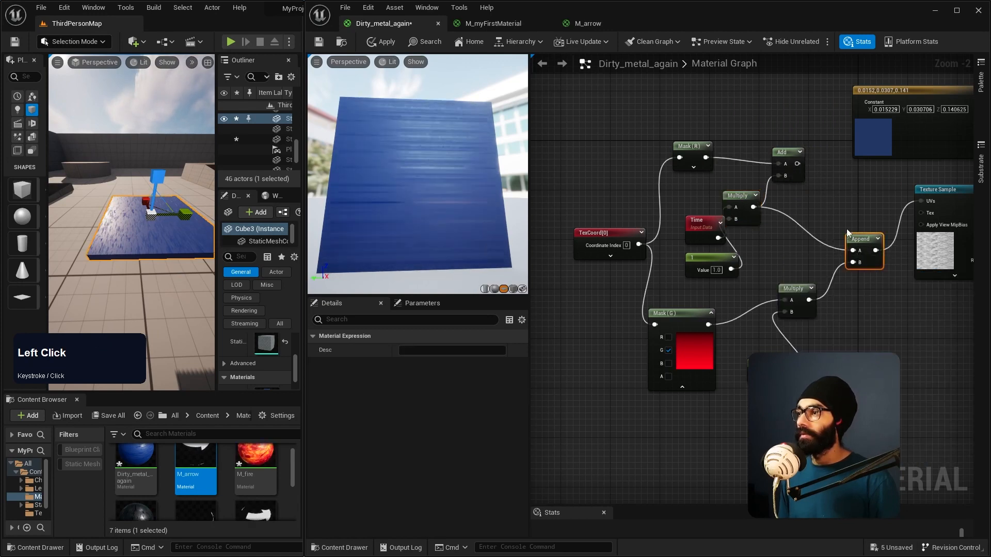
{"action": "left_click_drag", "start_coordinate": [797, 164], "coordinate": [853, 251]}
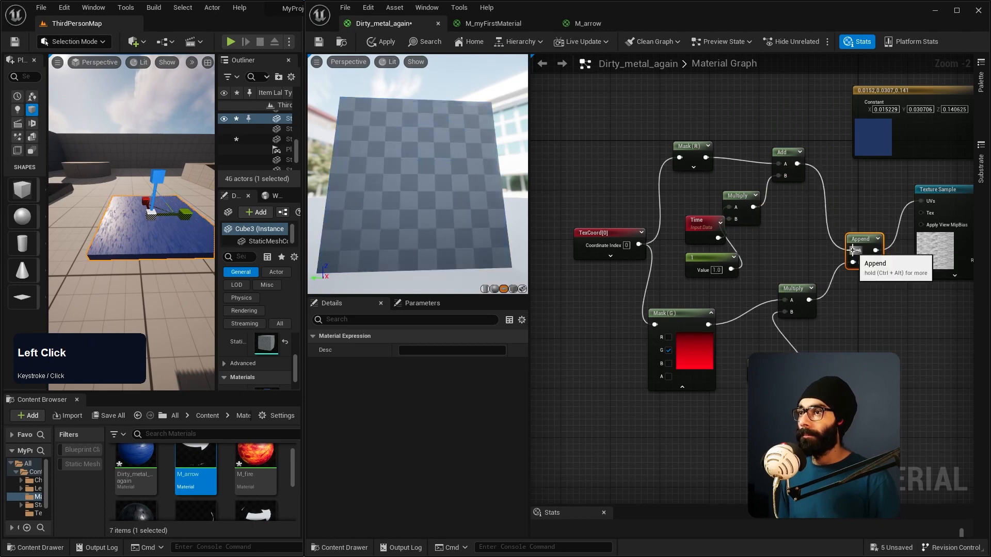
Step: Try the constant multiplied with Time at 0.1 and at -0.1, and space out the Time and constant nodes
{"action": "left_click_drag", "start_coordinate": [702, 230], "coordinate": [677, 229]}
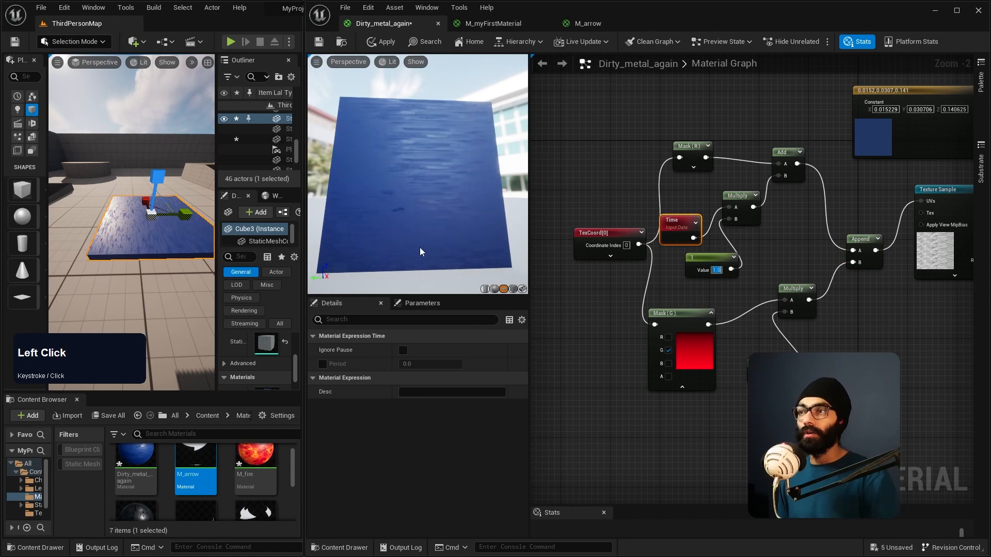
{"action": "type", "text": "0.1"}
{"action": "key", "text": "Return"}
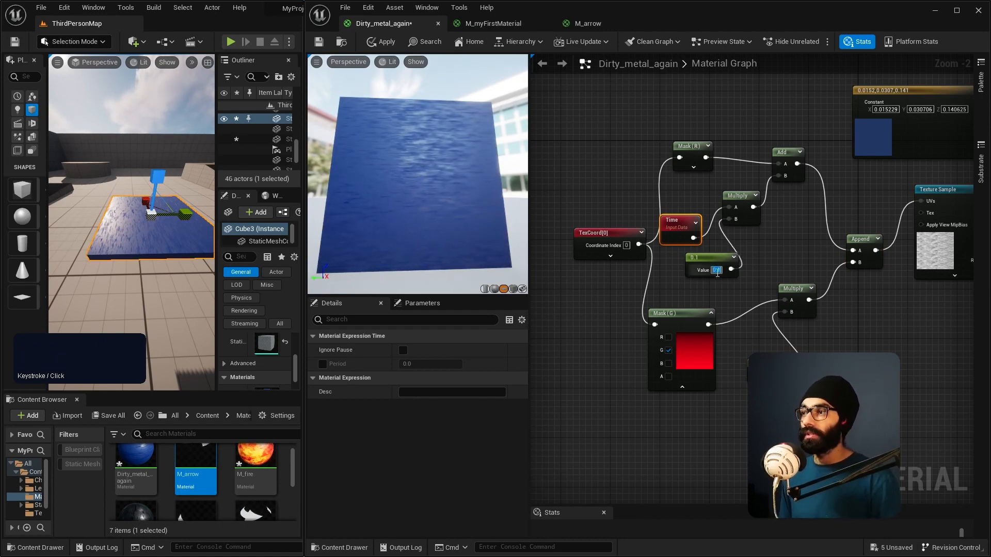
{"action": "key", "text": "Return"}
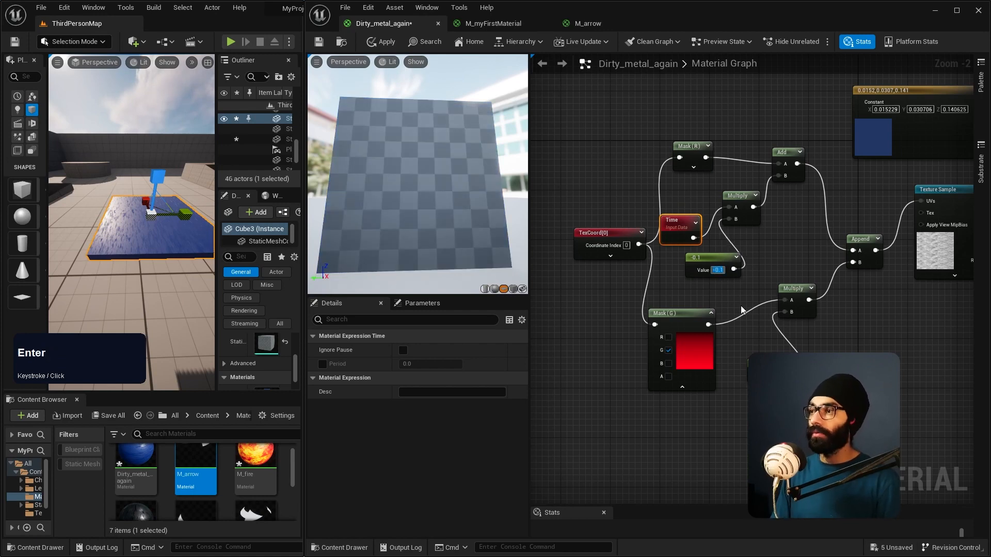
{"action": "left_click_drag", "start_coordinate": [716, 253], "coordinate": [737, 254]}
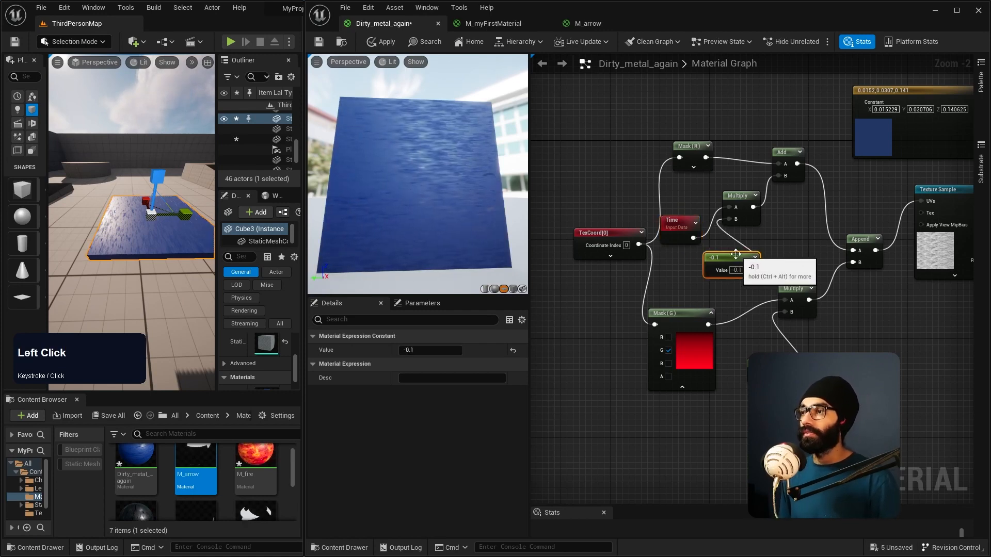
Step: Delete the whole UV network from TexCoord through Append that feeds the Texture Sample
{"action": "scroll", "coordinate": [805, 294], "scroll_direction": "down", "scroll_amount": 2}
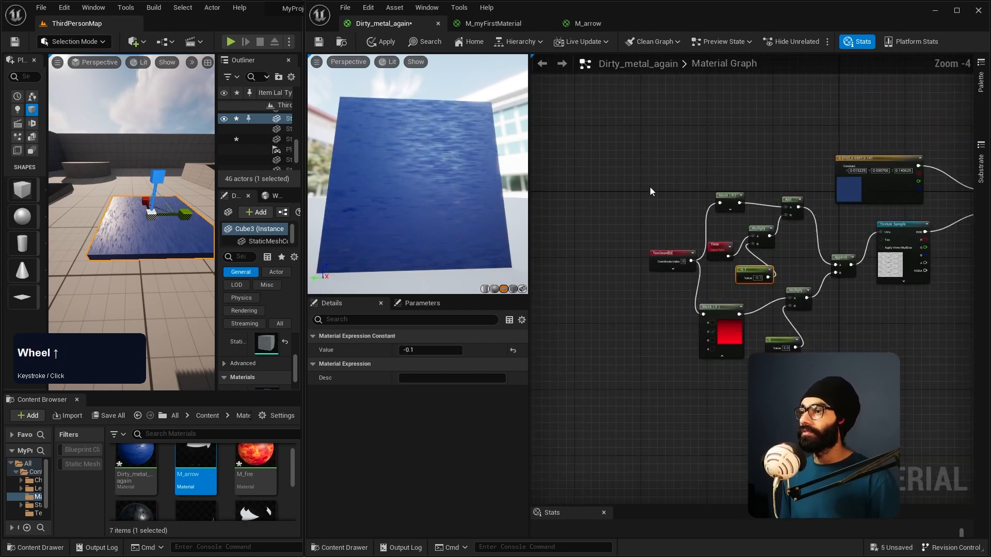
{"action": "left_click_drag", "start_coordinate": [818, 367], "coordinate": [817, 367]}
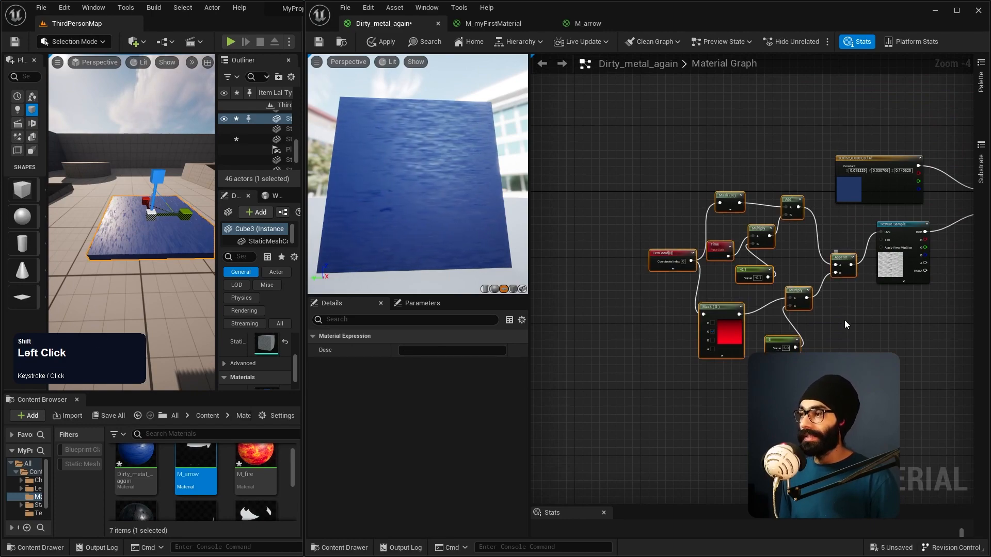
{"action": "key", "text": "Delete"}
Step: Add a Panner node and connect its output to the UVs input of the Texture Sample
{"action": "scroll", "coordinate": [791, 289], "scroll_direction": "up", "scroll_amount": 3}
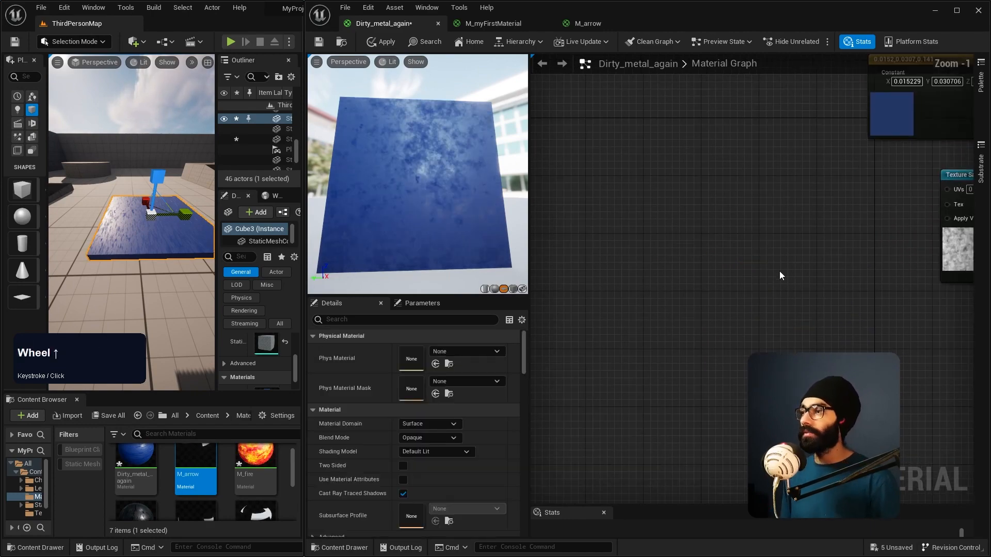
{"action": "right_click", "coordinate": [743, 239]}
{"action": "type", "text": "pannr"}
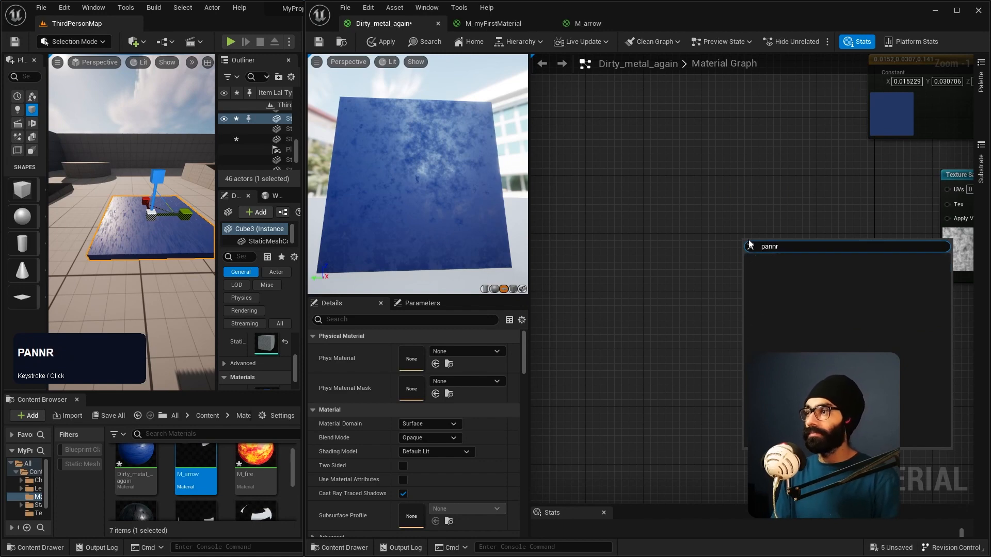
{"action": "key", "text": "Return"}
{"action": "left_click_drag", "start_coordinate": [764, 250], "coordinate": [630, 202]}
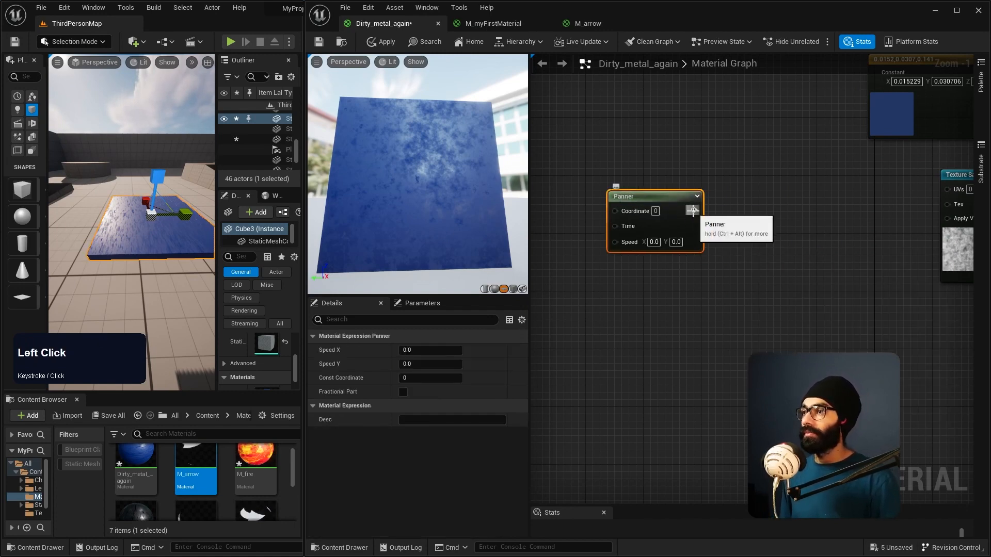
{"action": "left_click_drag", "start_coordinate": [706, 208], "coordinate": [707, 216]}
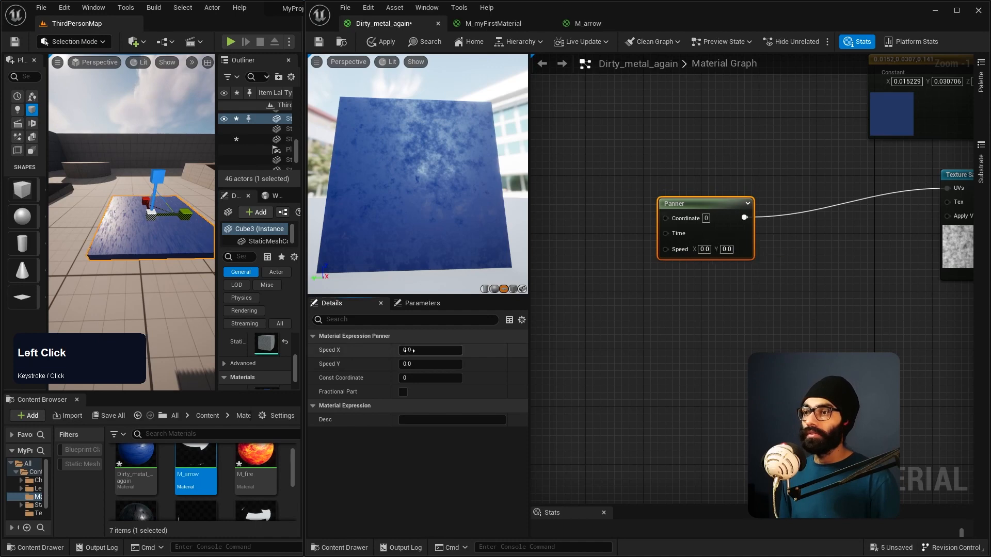
Step: Set the Panner's Speed X to 0.1 and apply the material changes
{"action": "type", "text": "0.1"}
{"action": "key", "text": "Return"}
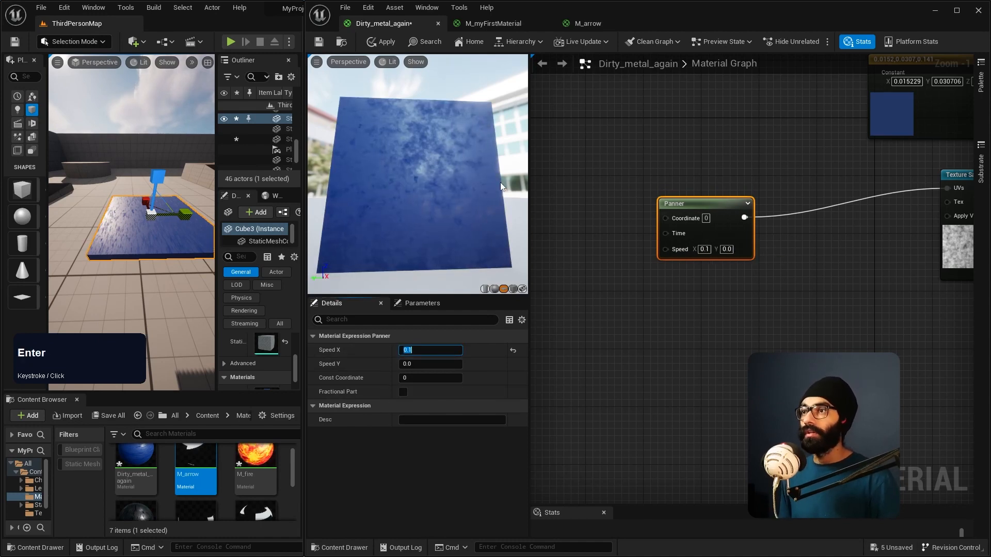
{"action": "left_click", "coordinate": [386, 41]}
Step: Fly around the Cube3 slab in the level viewport to examine the panning noise on its surface
{"action": "right_click_drag", "start_coordinate": [159, 224], "coordinate": [198, 206]}
{"action": "key", "text": "w"}
{"action": "key", "text": "w"}
{"action": "key", "text": "a"}
{"action": "key", "text": "a"}
{"action": "key", "text": "a"}
{"action": "key", "text": "s"}
{"action": "scroll", "coordinate": [161, 227], "scroll_direction": "up", "scroll_amount": 2}
{"action": "key", "text": "d"}
{"action": "key", "text": "w"}
{"action": "key", "text": "w"}
{"action": "key", "text": "a"}
{"action": "key", "text": "s"}
{"action": "key", "text": "w"}
{"action": "key", "text": "a"}
{"action": "key", "text": "d"}
{"action": "key", "text": "s"}
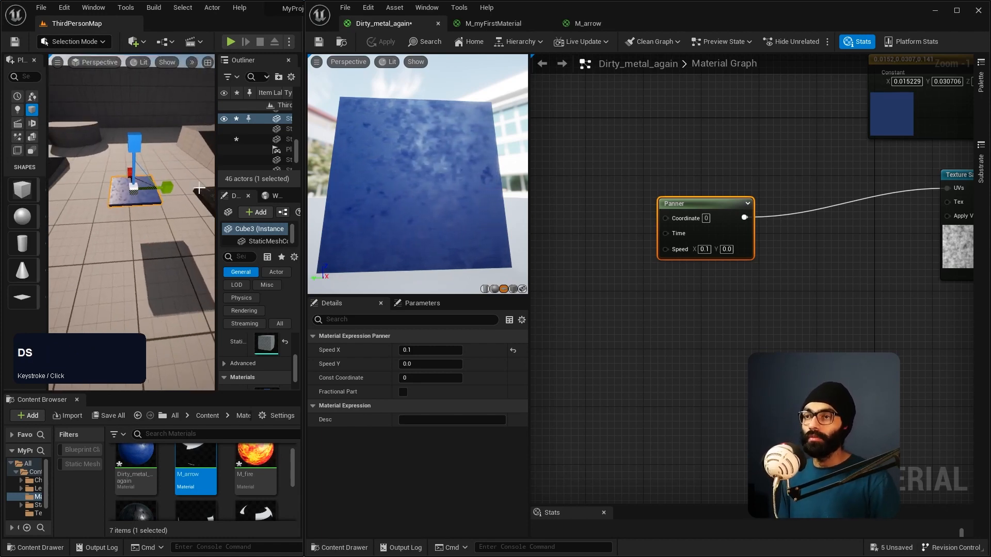
Step: Select the Dirty_metal_again output node and try the Translucent blend mode on the preview plane
{"action": "scroll", "coordinate": [839, 294], "scroll_direction": "down", "scroll_amount": 3}
{"action": "scroll", "coordinate": [911, 306], "scroll_direction": "up", "scroll_amount": 2}
{"action": "right_click_drag", "start_coordinate": [911, 306], "coordinate": [741, 255]}
{"action": "scroll", "coordinate": [826, 219], "scroll_direction": "up", "scroll_amount": 1}
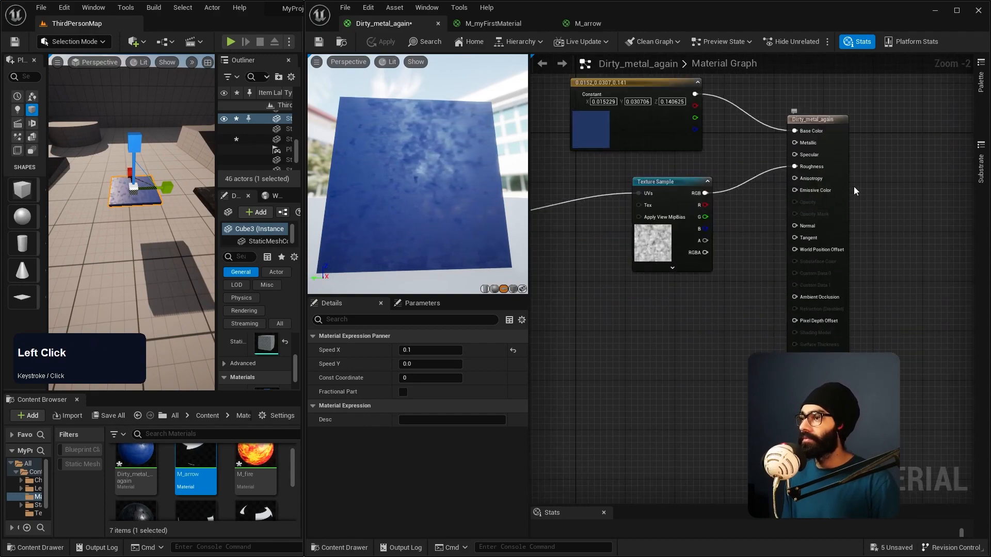
{"action": "left_click", "coordinate": [831, 120]}
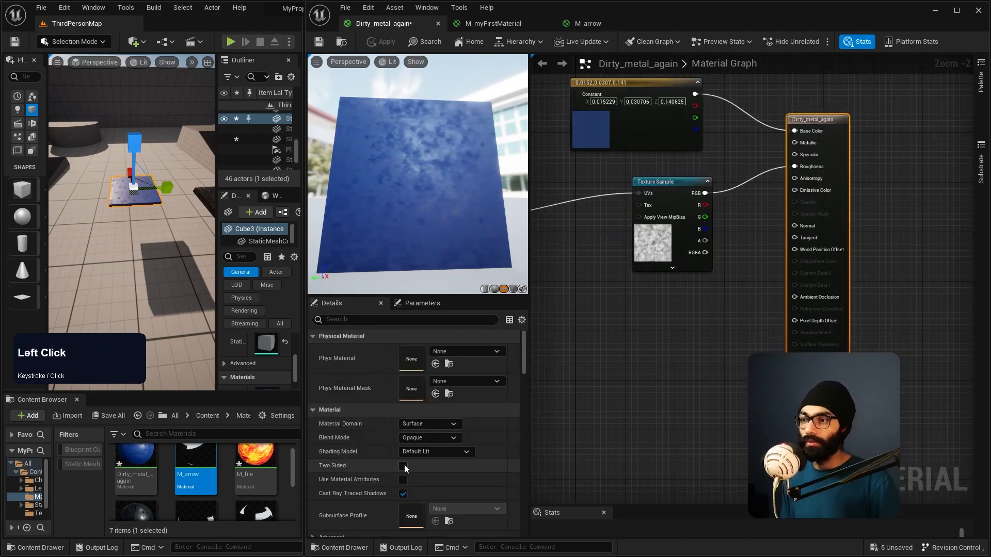
{"action": "scroll", "coordinate": [407, 464], "scroll_direction": "down", "scroll_amount": 1}
{"action": "left_click", "coordinate": [424, 421]}
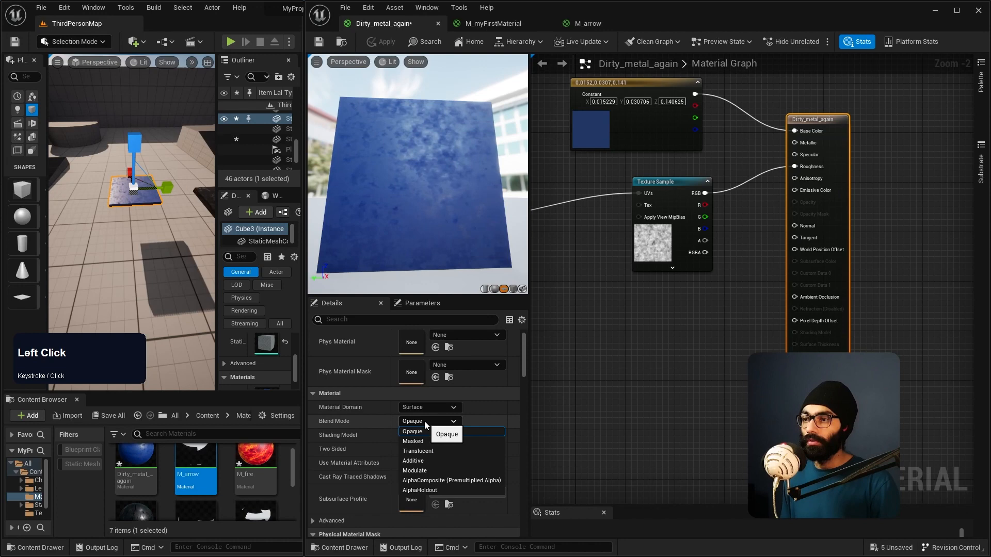
{"action": "left_click", "coordinate": [424, 453]}
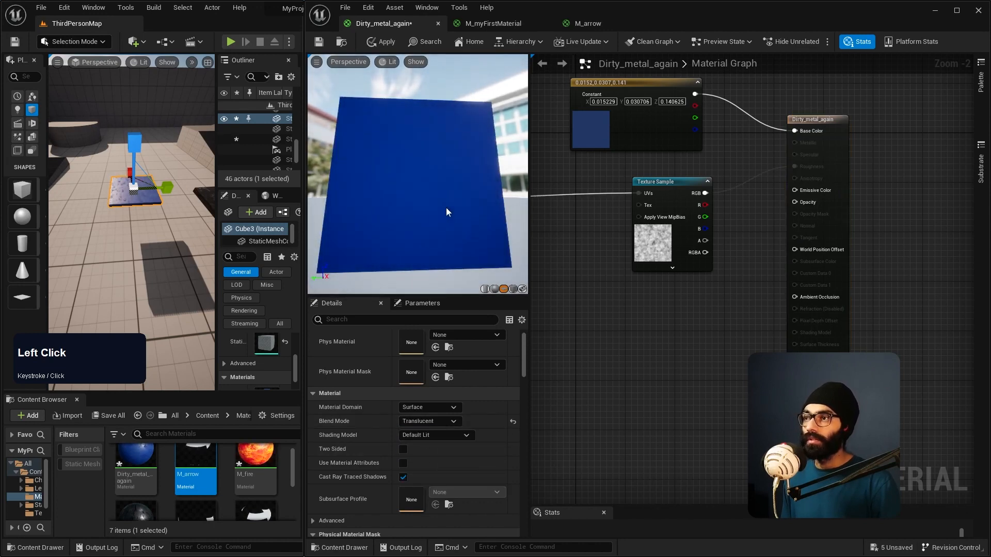
{"action": "mouse_move", "coordinate": [414, 200]}
{"action": "right_mouse_down"}
{"action": "mouse_move", "coordinate": [414, 175]}
{"action": "mouse_move", "coordinate": [414, 201]}
{"action": "right_mouse_up"}
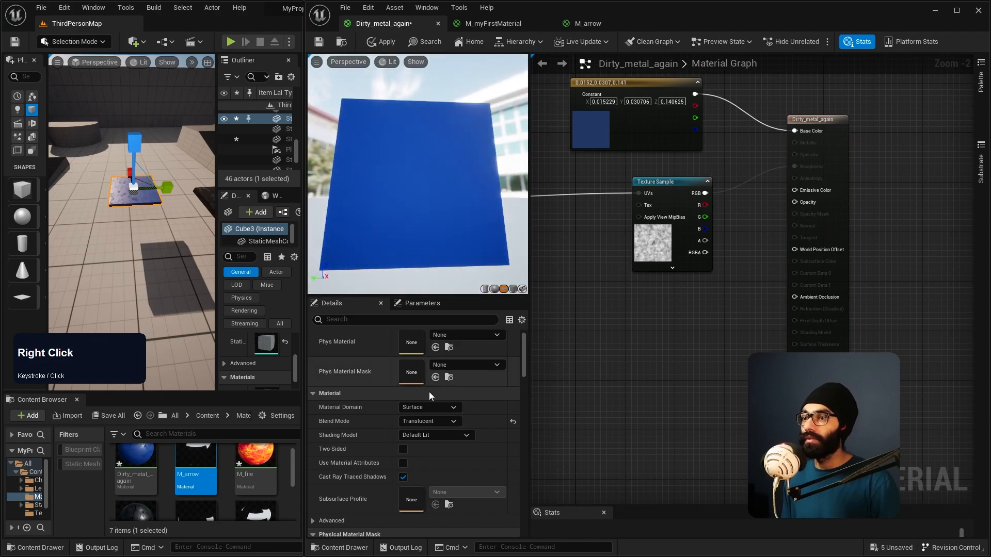
Step: Set the material's Blend Mode back to Opaque and inspect the preview plane
{"action": "left_click", "coordinate": [433, 423]}
{"action": "left_click", "coordinate": [434, 432]}
{"action": "right_click_drag", "start_coordinate": [465, 221], "coordinate": [464, 211]}
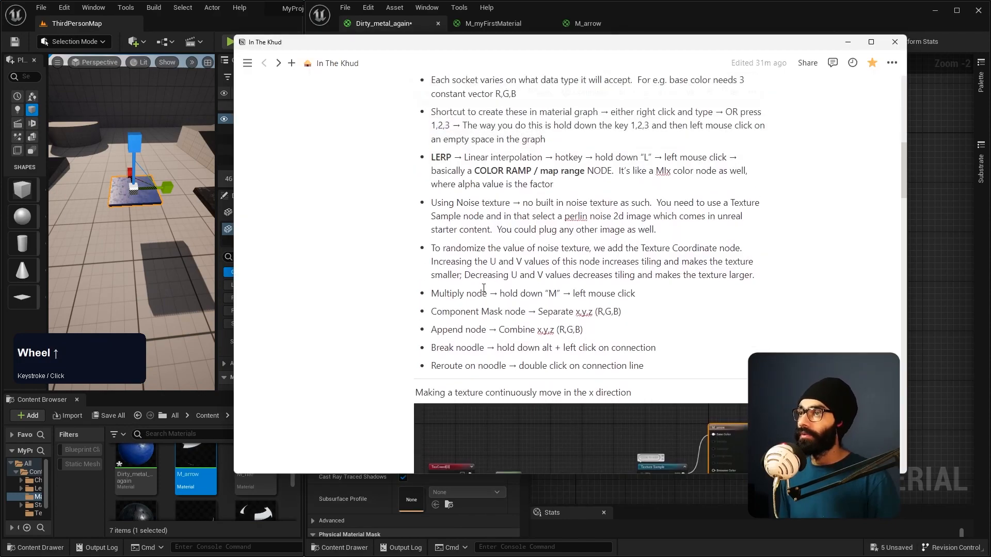
{"action": "scroll", "coordinate": [484, 288], "scroll_direction": "up", "scroll_amount": 1}
Step: Rearrange the Panner, Texture Sample and material output nodes, placing the Panner just beside the Texture Sample
{"action": "key", "text": "alt+Tab"}
{"action": "right_click_drag", "start_coordinate": [716, 317], "coordinate": [892, 300]}
{"action": "left_click_drag", "start_coordinate": [609, 192], "coordinate": [652, 185]}
{"action": "left_click_drag", "start_coordinate": [824, 169], "coordinate": [756, 181]}
{"action": "right_click_drag", "start_coordinate": [796, 296], "coordinate": [685, 338]}
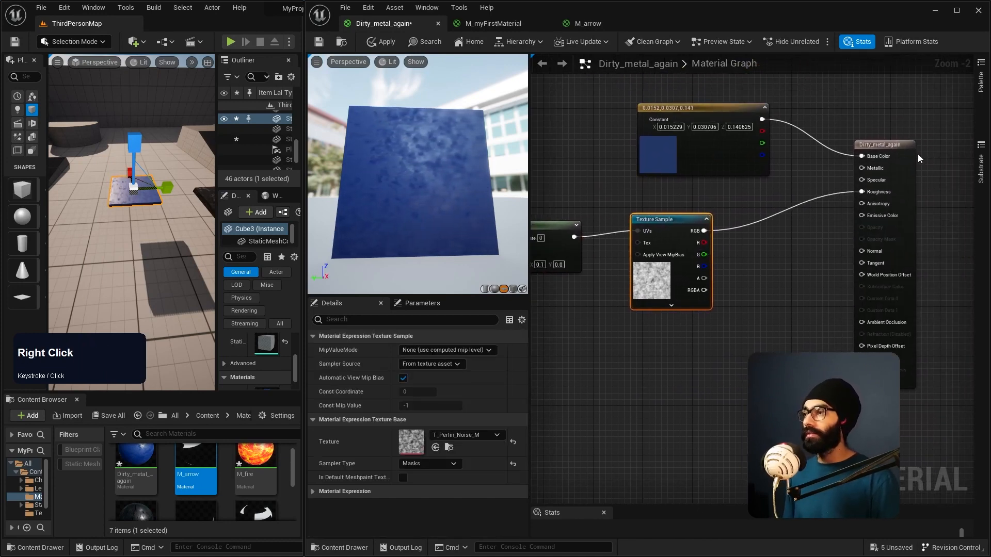
{"action": "left_click_drag", "start_coordinate": [898, 150], "coordinate": [916, 152]}
{"action": "left_click_drag", "start_coordinate": [659, 230], "coordinate": [699, 221]}
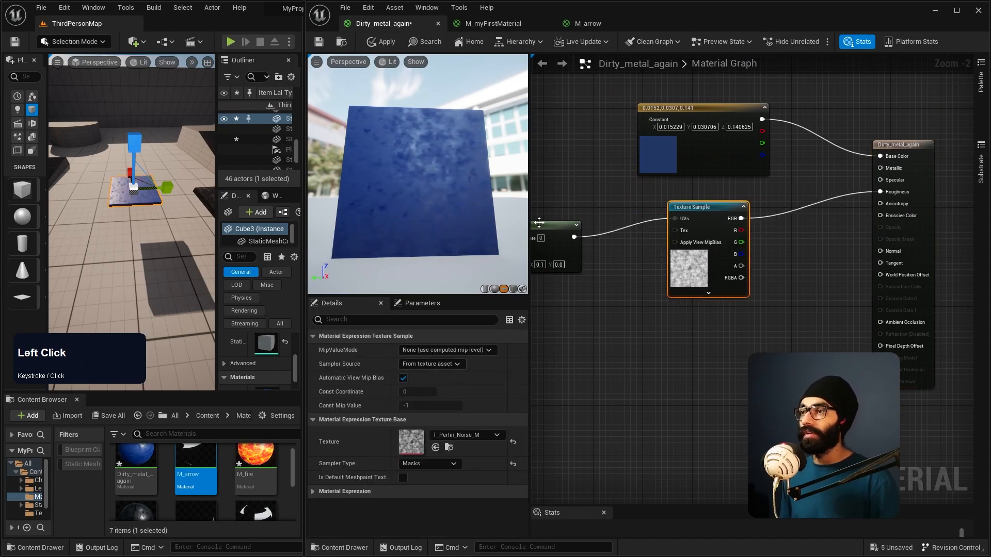
{"action": "left_click_drag", "start_coordinate": [539, 222], "coordinate": [609, 217]}
{"action": "mouse_move", "coordinate": [449, 202]}
{"action": "right_mouse_down"}
{"action": "mouse_move", "coordinate": [449, 247]}
{"action": "mouse_move", "coordinate": [449, 199]}
{"action": "right_mouse_up"}
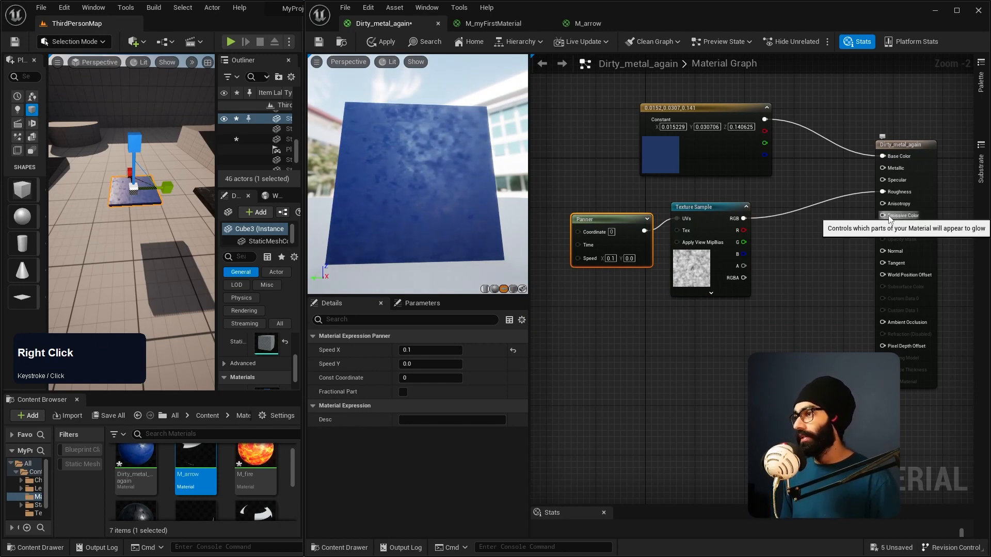
{"action": "left_click_drag", "start_coordinate": [719, 217], "coordinate": [735, 221]}
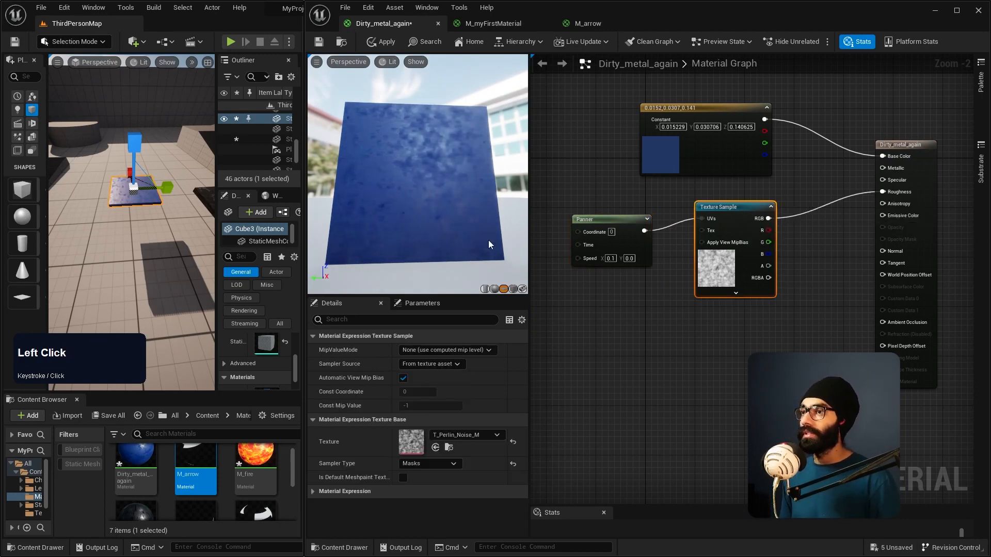
Step: Add a second Texture Sample node using T_Fire_Tiled_D and place it just below the Perlin noise sample
{"action": "right_click", "coordinate": [695, 372]}
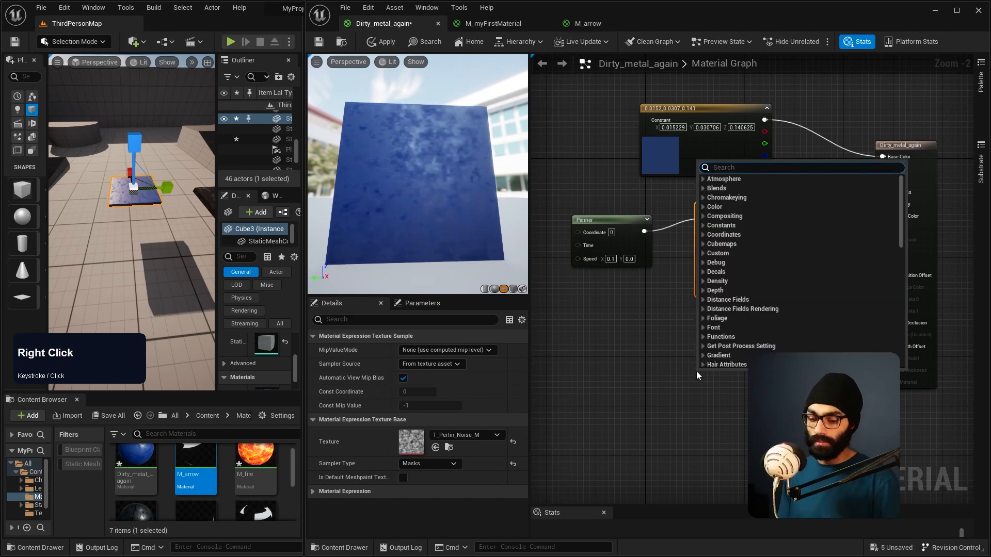
{"action": "key", "text": "Return"}
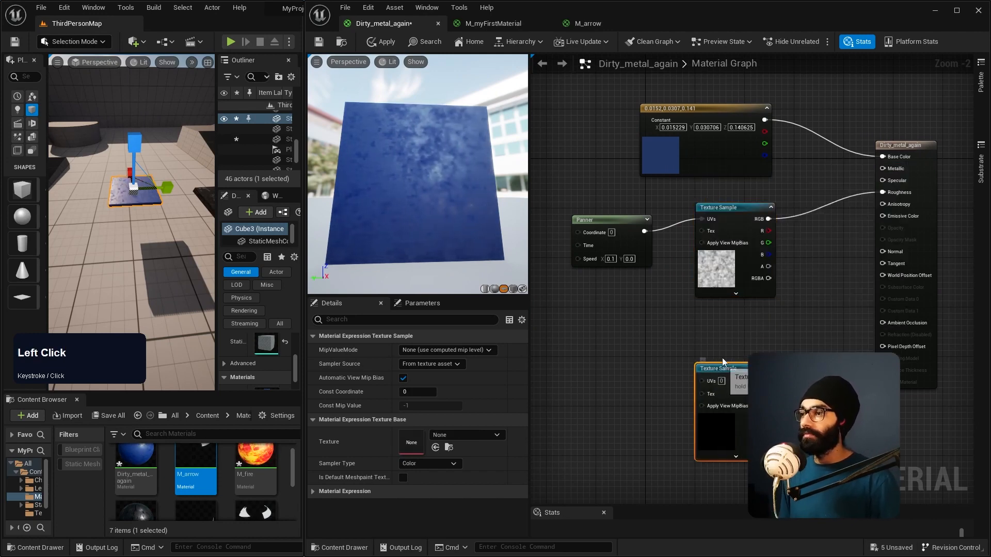
{"action": "left_click_drag", "start_coordinate": [729, 431], "coordinate": [723, 412]}
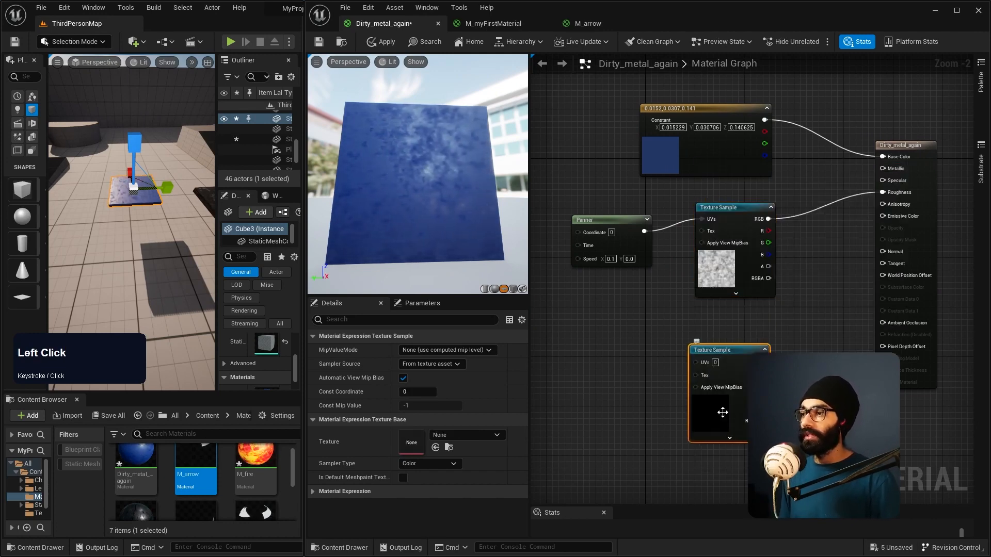
{"action": "left_click", "coordinate": [725, 439]}
{"action": "left_click", "coordinate": [463, 435]}
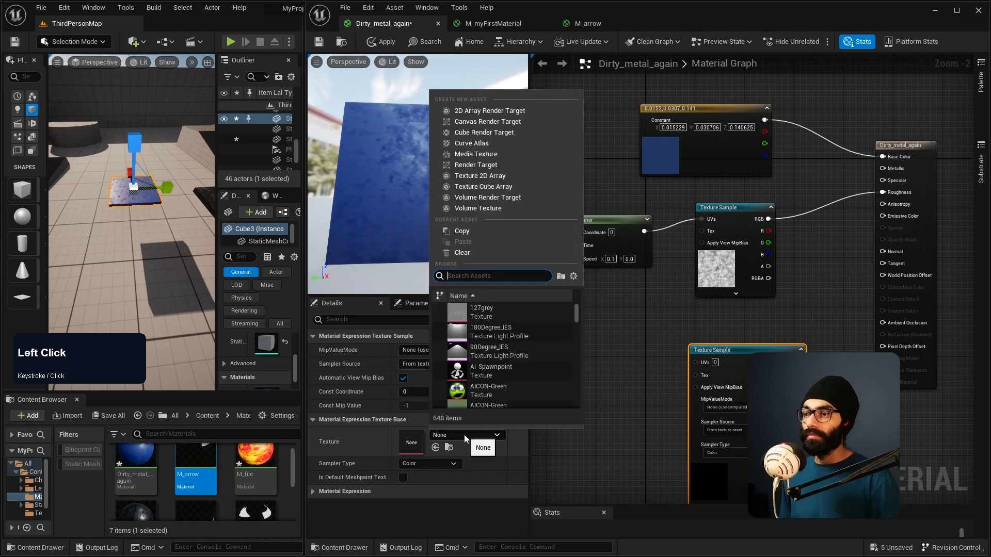
{"action": "type", "text": "fire"}
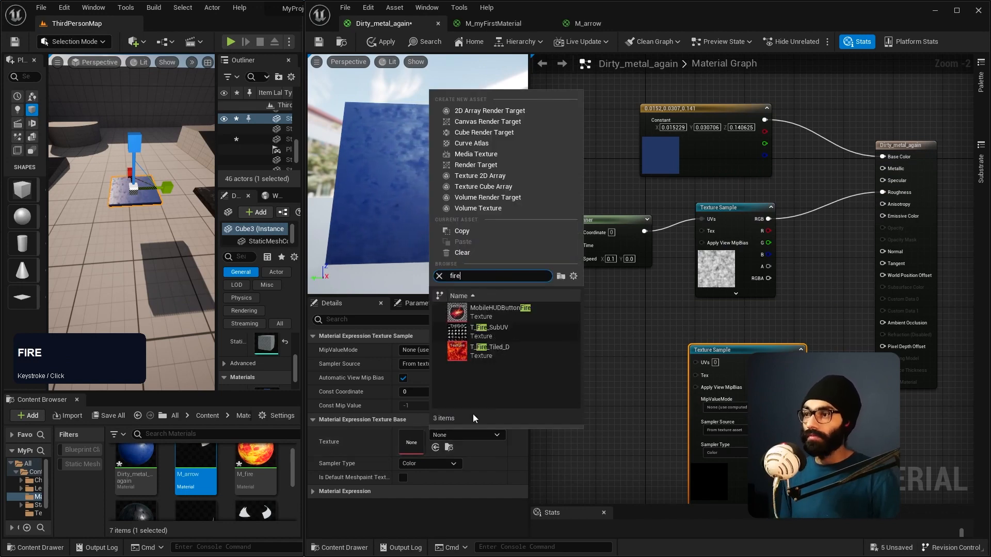
{"action": "left_click", "coordinate": [480, 351]}
{"action": "left_click_drag", "start_coordinate": [764, 358], "coordinate": [770, 334]}
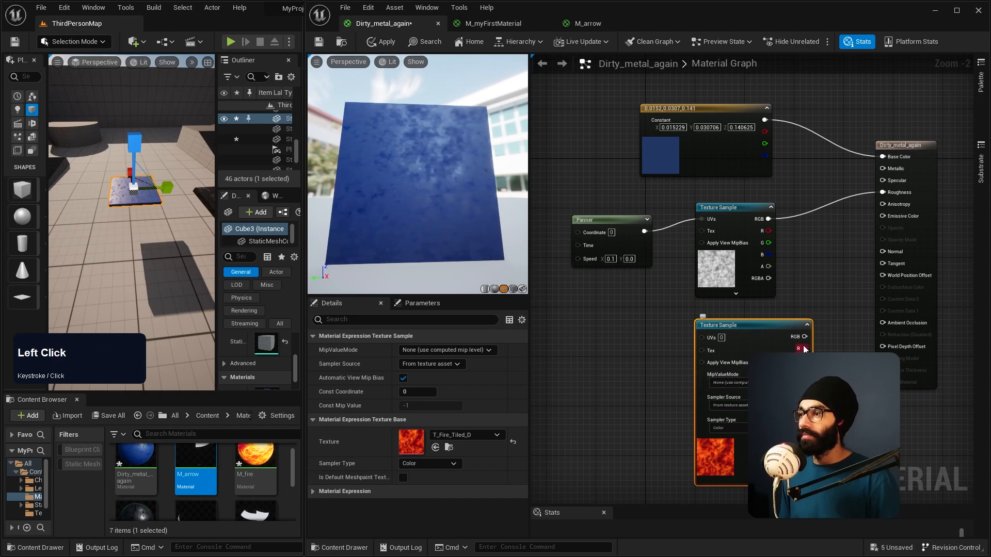
Step: Connect the fire Texture Sample's RGB output to Emissive Color and inspect the fire on the preview plane
{"action": "left_click_drag", "start_coordinate": [882, 215], "coordinate": [882, 215]}
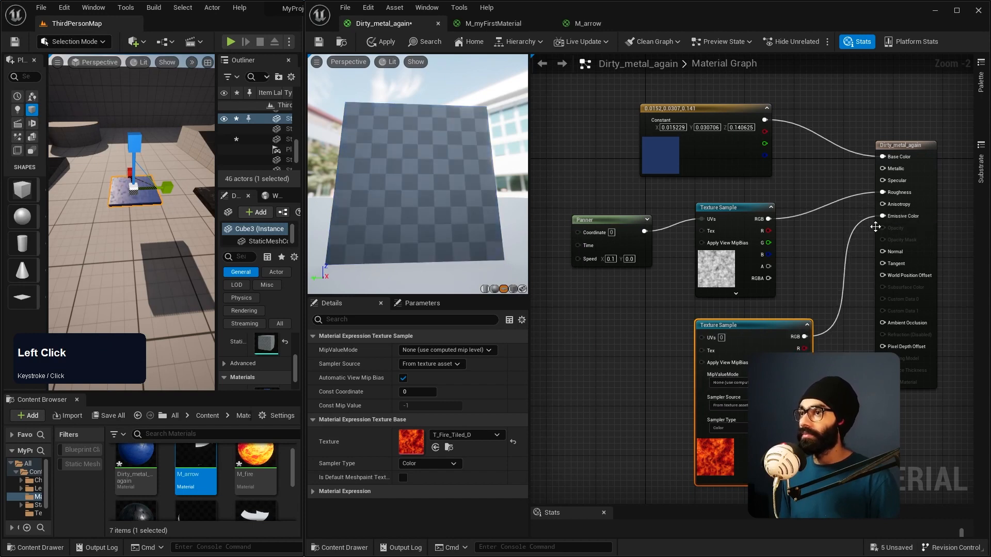
{"action": "mouse_move", "coordinate": [385, 187]}
{"action": "right_mouse_down"}
{"action": "mouse_move", "coordinate": [385, 196]}
{"action": "mouse_move", "coordinate": [385, 152]}
{"action": "mouse_move", "coordinate": [386, 191]}
{"action": "right_mouse_up"}
{"action": "key", "text": "d"}
{"action": "key", "text": "w"}
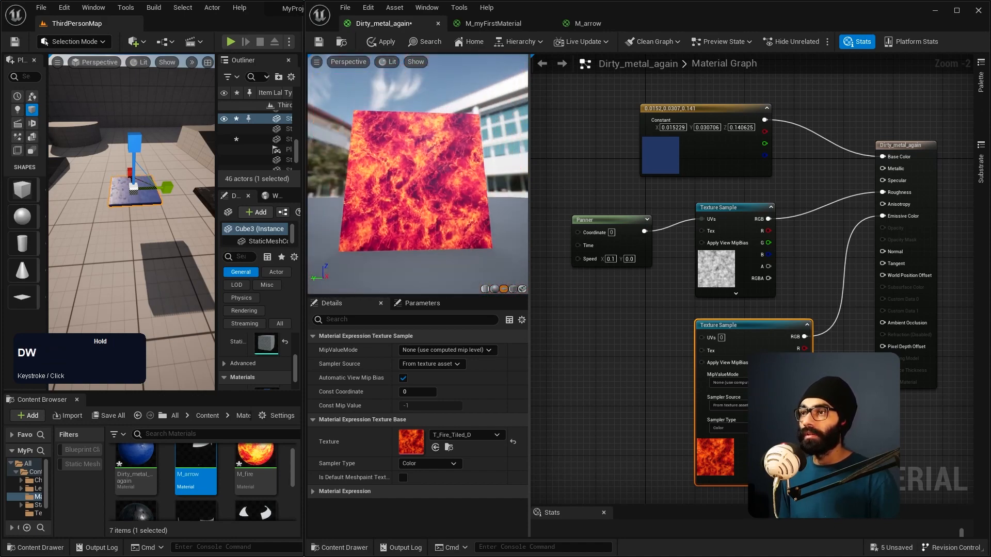
Step: Space out the Panner and the two Texture Sample nodes, moving the fire sample further below the noise sample
{"action": "left_click_drag", "start_coordinate": [737, 324], "coordinate": [731, 360]}
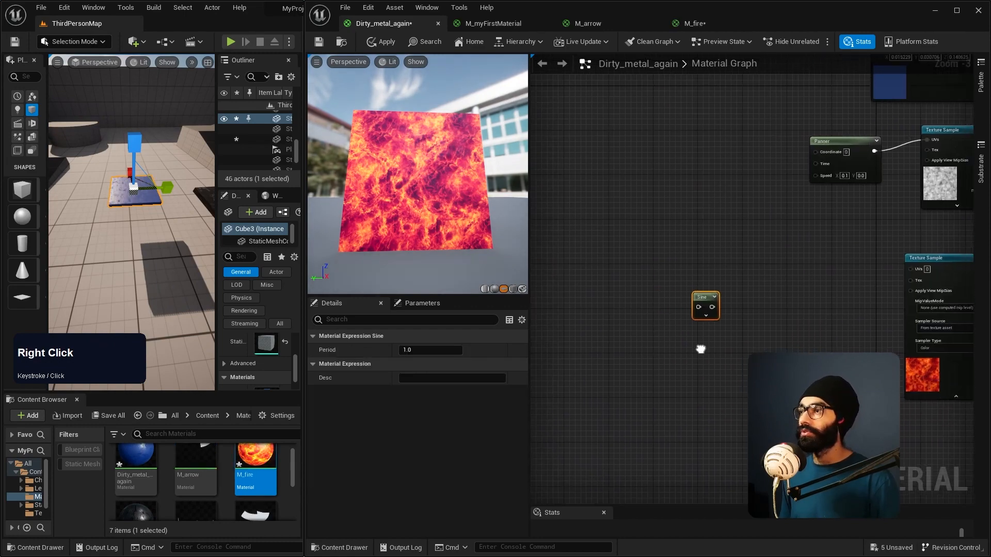
{"action": "scroll", "coordinate": [636, 364], "scroll_direction": "up", "scroll_amount": 2}
{"action": "scroll", "coordinate": [791, 290], "scroll_direction": "down", "scroll_amount": 3}
{"action": "scroll", "coordinate": [614, 397], "scroll_direction": "up", "scroll_amount": 2}
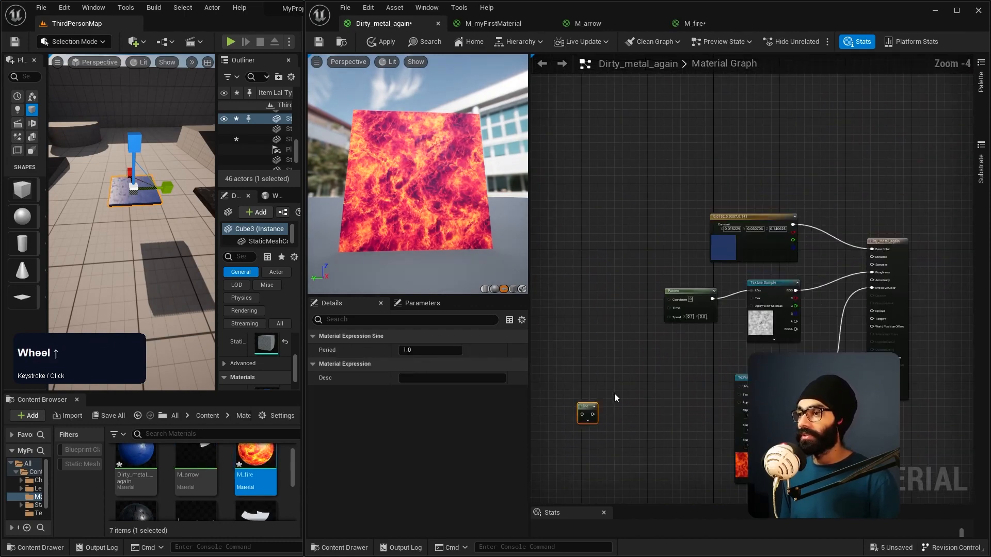
{"action": "left_click", "coordinate": [598, 415]}
{"action": "scroll", "coordinate": [723, 389], "scroll_direction": "up", "scroll_amount": 2}
{"action": "right_click_drag", "start_coordinate": [723, 389], "coordinate": [632, 332]}
{"action": "left_click_drag", "start_coordinate": [628, 191], "coordinate": [597, 173]}
{"action": "left_click_drag", "start_coordinate": [771, 189], "coordinate": [721, 177]}
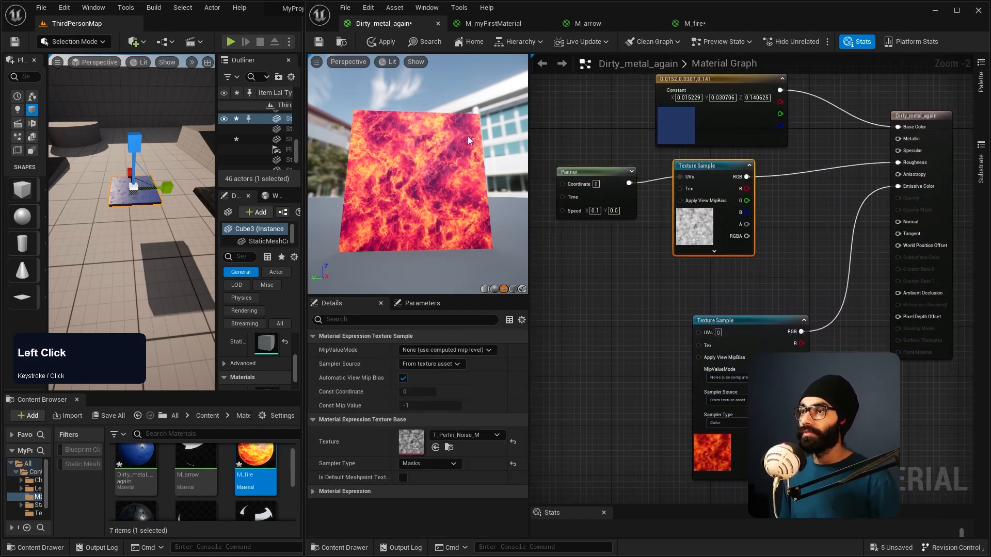
Step: Add a second Panner node beside the fire Texture Sample and connect it to that sample's UVs
{"action": "scroll", "coordinate": [435, 150], "scroll_direction": "up", "scroll_amount": 3}
{"action": "scroll", "coordinate": [420, 151], "scroll_direction": "down", "scroll_amount": 4}
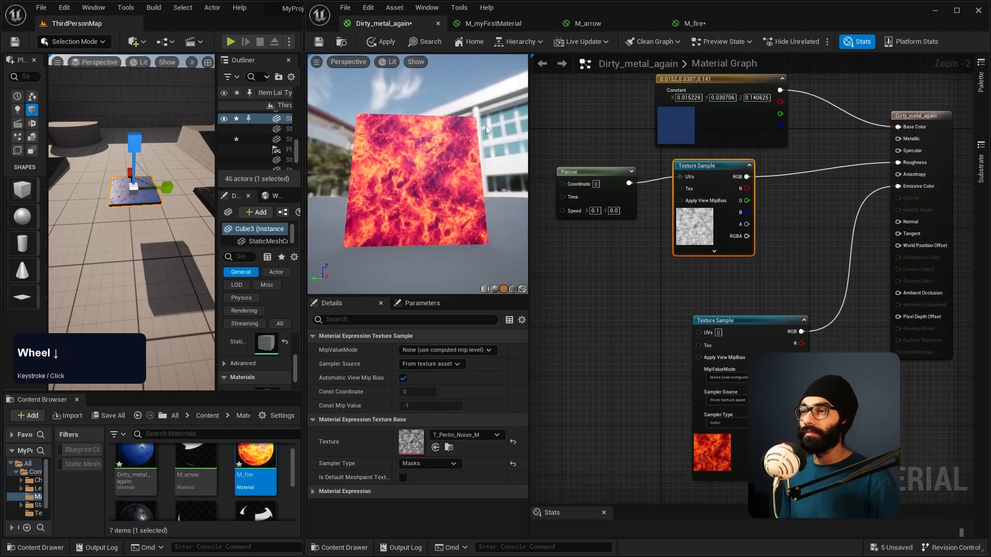
{"action": "right_click", "coordinate": [616, 354]}
{"action": "type", "text": "panner"}
{"action": "key", "text": "Return"}
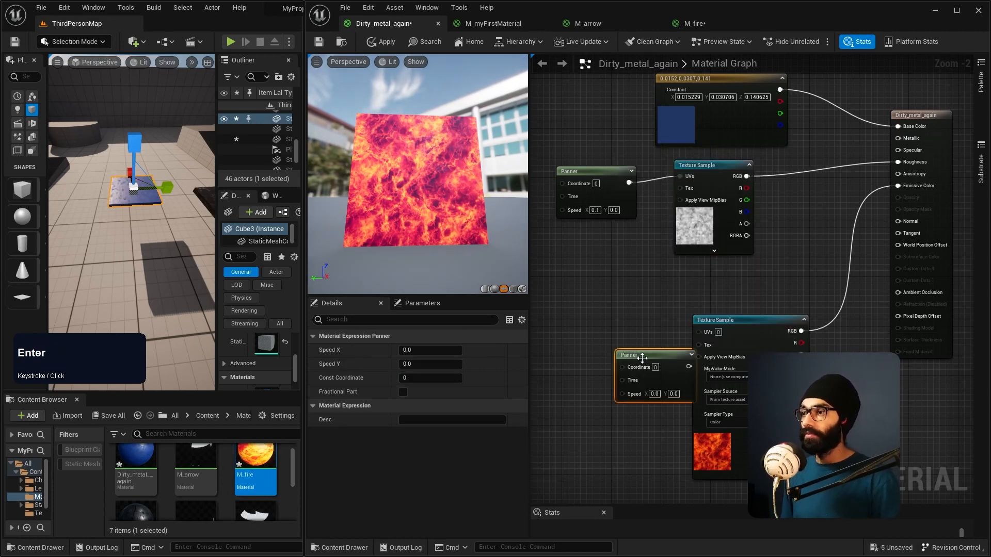
{"action": "left_click_drag", "start_coordinate": [669, 374], "coordinate": [615, 352]}
{"action": "left_click_drag", "start_coordinate": [686, 333], "coordinate": [698, 332]}
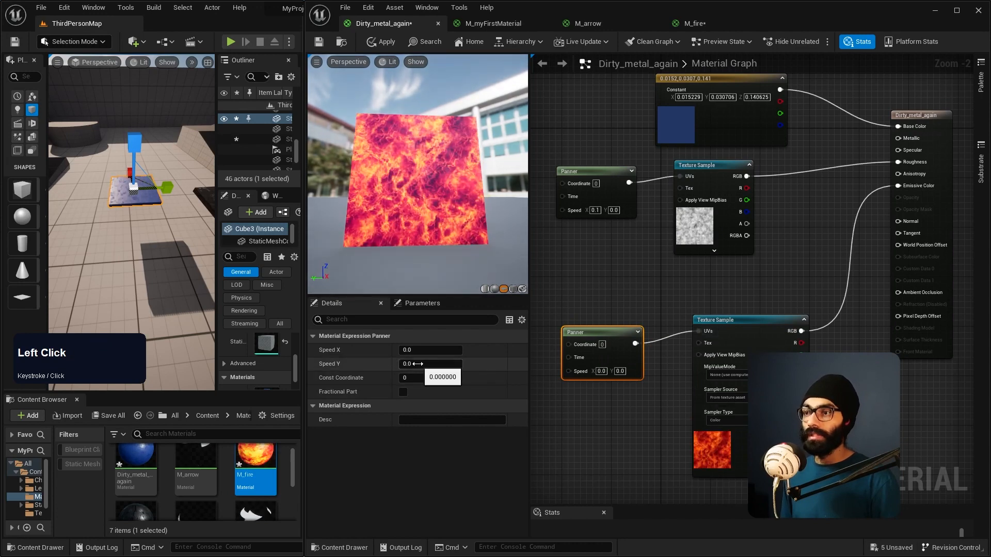
Step: Try a Speed Y of 1 on the new Panner, settle on 0.1 and inspect the preview plane
{"action": "type", "text": "1"}
{"action": "key", "text": "Return"}
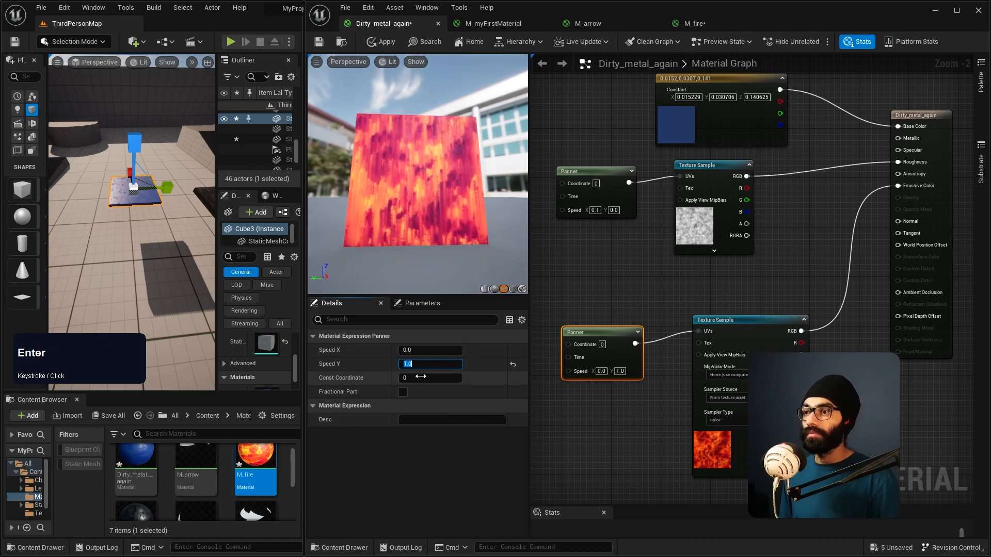
{"action": "type", "text": "0.1"}
{"action": "key", "text": "Return"}
{"action": "mouse_move", "coordinate": [436, 209]}
{"action": "right_mouse_down"}
{"action": "mouse_move", "coordinate": [435, 157]}
{"action": "mouse_move", "coordinate": [435, 212]}
{"action": "right_mouse_up"}
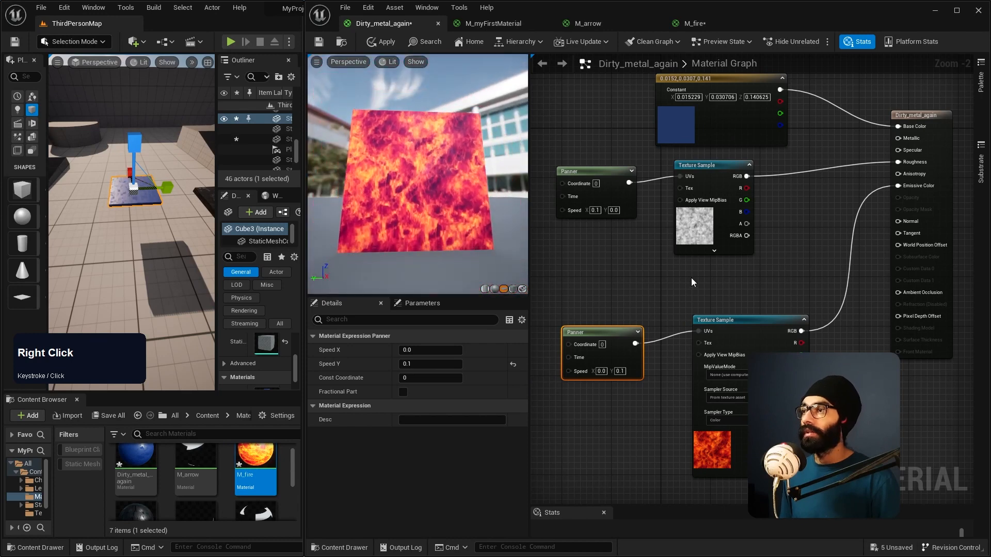
Step: Delete the Perlin noise Texture Sample and the Panner that feeds it
{"action": "right_click_drag", "start_coordinate": [681, 192], "coordinate": [743, 198]}
{"action": "left_click", "coordinate": [743, 199]}
{"action": "left_click", "coordinate": [634, 197]}
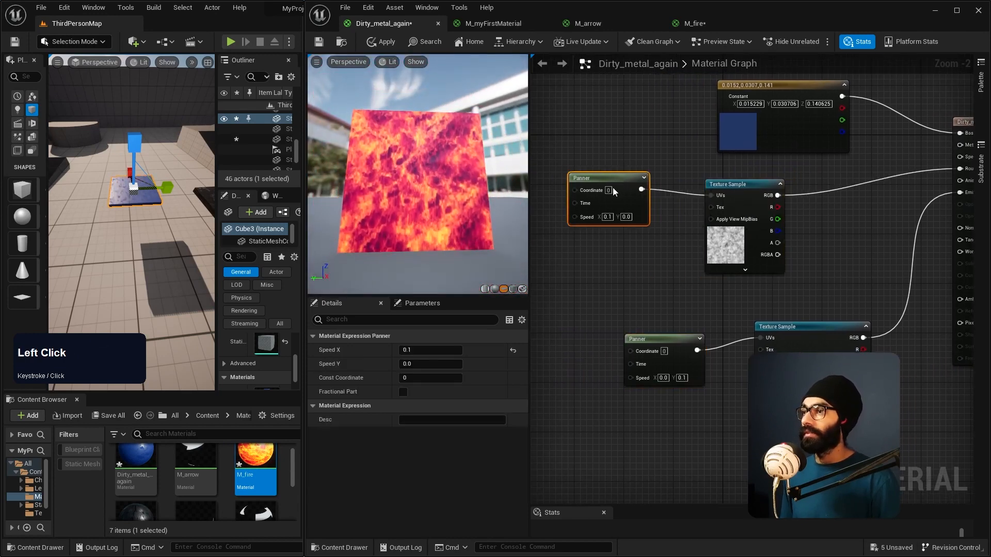
{"action": "key", "text": "Delete"}
{"action": "left_click", "coordinate": [720, 188]}
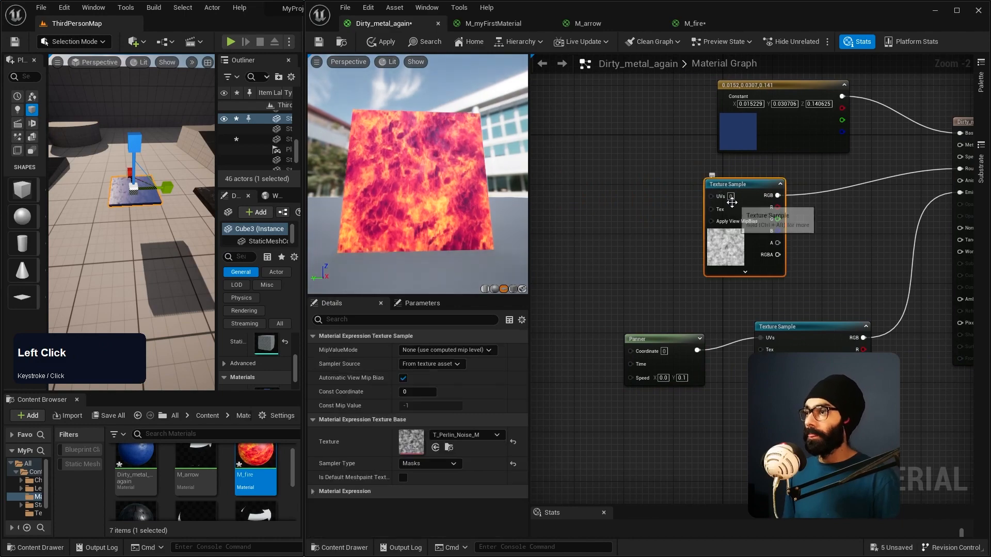
{"action": "key", "text": "Delete"}
Step: Duplicate the fire Panner and Texture Sample pair, placing the copy below the colour constant and moving the original pair further down
{"action": "left_click_drag", "start_coordinate": [669, 296], "coordinate": [805, 387]}
{"action": "key", "text": "ctrl+d"}
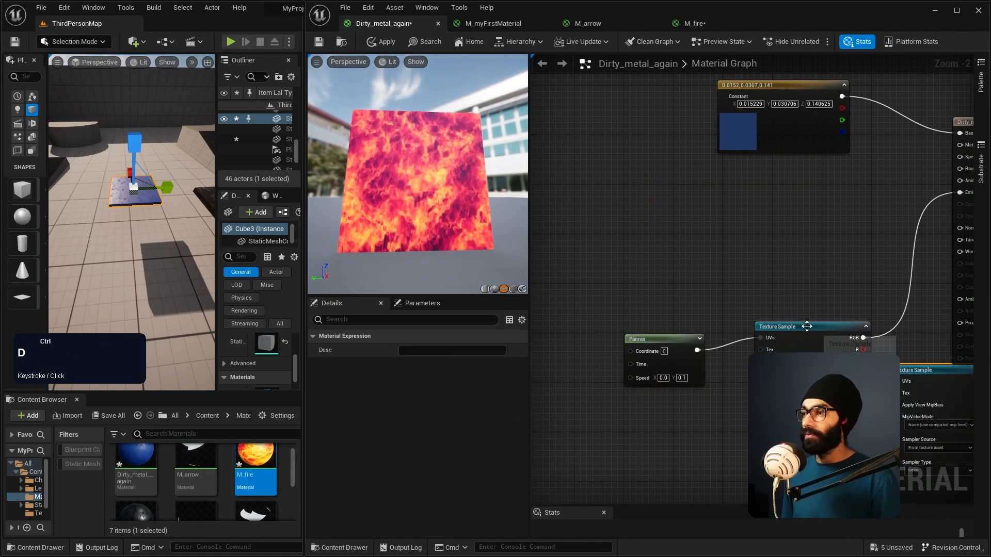
{"action": "left_click_drag", "start_coordinate": [926, 391], "coordinate": [767, 193]}
{"action": "left_click_drag", "start_coordinate": [825, 329], "coordinate": [813, 409]}
{"action": "left_click_drag", "start_coordinate": [654, 340], "coordinate": [632, 373]}
Step: Set the upper Panner's Speed X to 0.1 and Speed Y to 0.0
{"action": "left_click", "coordinate": [639, 201]}
{"action": "left_click", "coordinate": [426, 350]}
{"action": "type", "text": "0.1"}
{"action": "key", "text": "Return"}
{"action": "left_click", "coordinate": [423, 364]}
{"action": "type", "text": "0.0"}
{"action": "key", "text": "Return"}
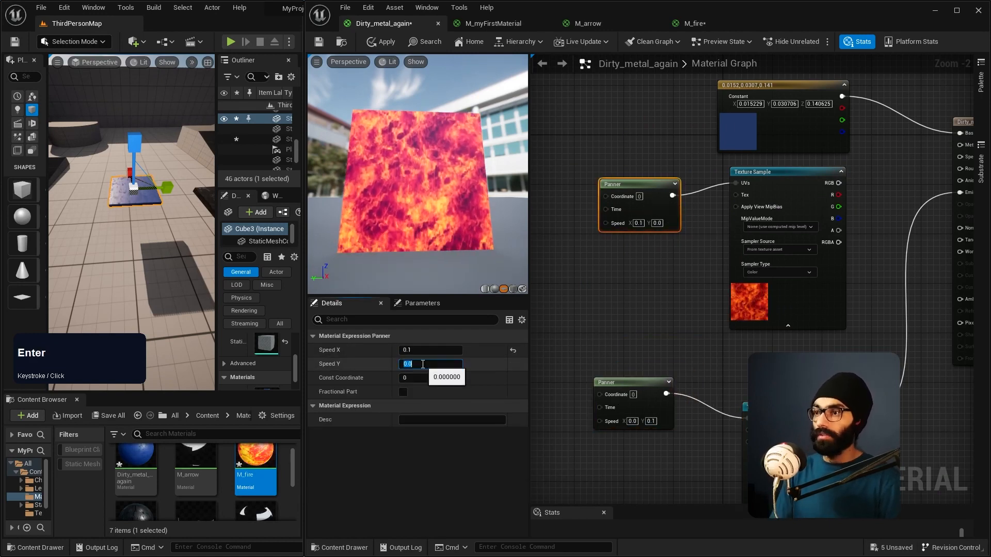
Step: Connect the upper fire Texture Sample's RGB output to Base Color and preview the material on a sphere
{"action": "left_click_drag", "start_coordinate": [838, 182], "coordinate": [956, 135]}
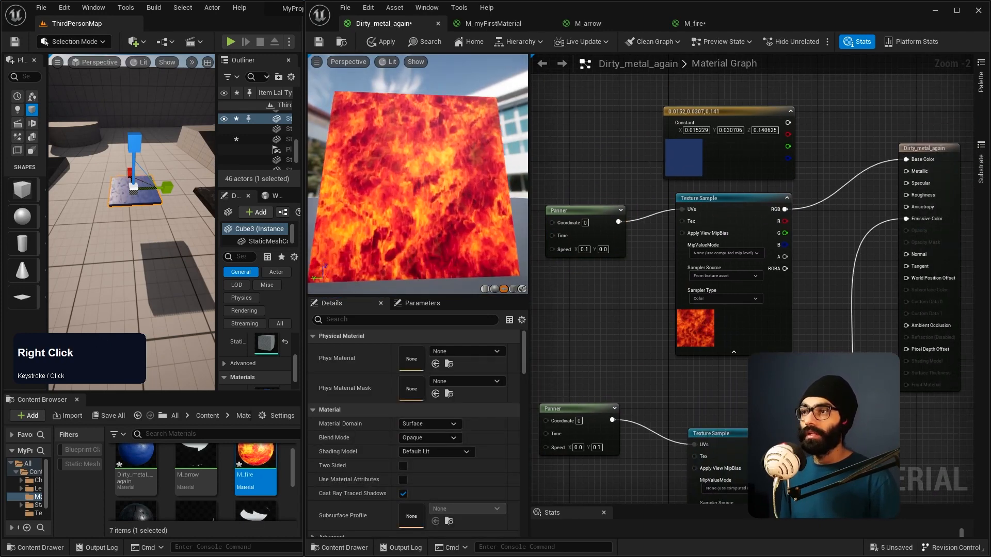
{"action": "scroll", "coordinate": [464, 221], "scroll_direction": "up", "scroll_amount": 3}
{"action": "left_click", "coordinate": [495, 288]}
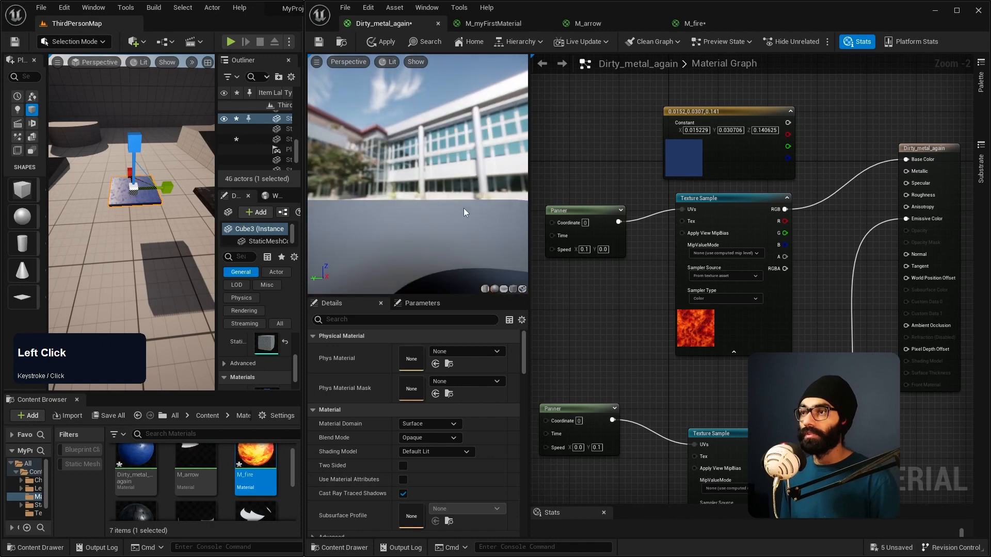
{"action": "right_click_drag", "start_coordinate": [463, 209], "coordinate": [423, 224]}
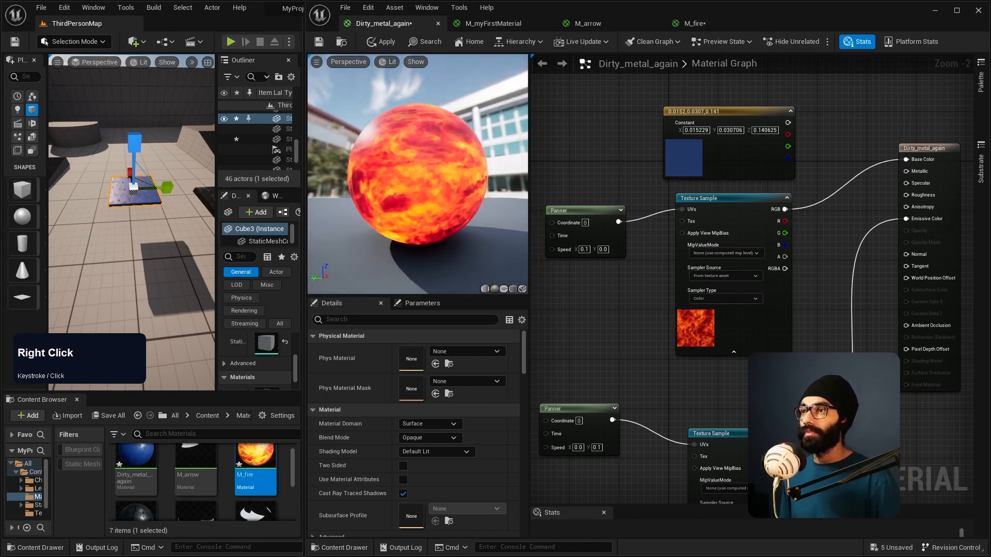
Step: Move the material output node further from the Texture Samples and disconnect its Emissive Color and Base Color inputs
{"action": "right_click_drag", "start_coordinate": [674, 366], "coordinate": [722, 306]}
{"action": "scroll", "coordinate": [718, 326], "scroll_direction": "up", "scroll_amount": 1}
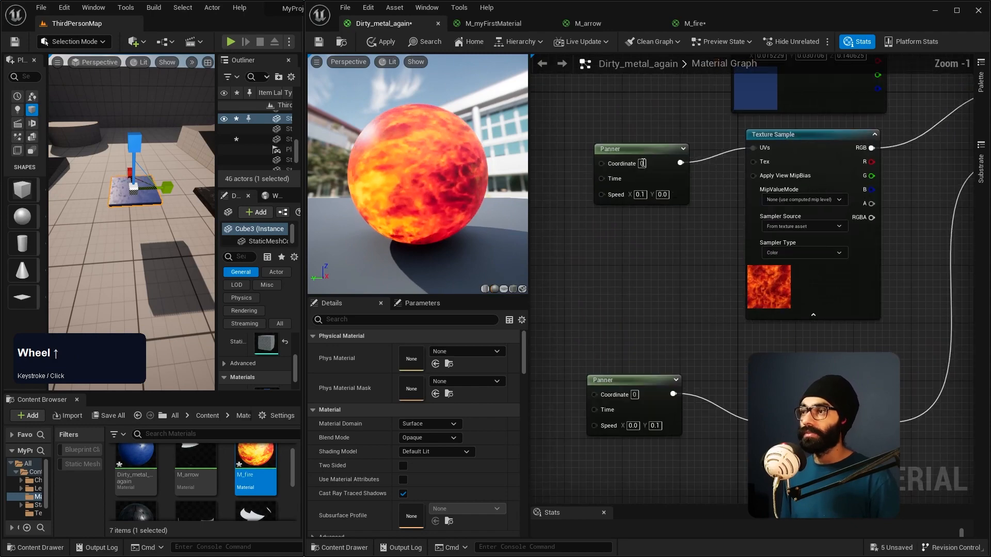
{"action": "scroll", "coordinate": [630, 240], "scroll_direction": "down", "scroll_amount": 4}
{"action": "right_click_drag", "start_coordinate": [630, 239], "coordinate": [747, 261]}
{"action": "scroll", "coordinate": [747, 261], "scroll_direction": "up", "scroll_amount": 4}
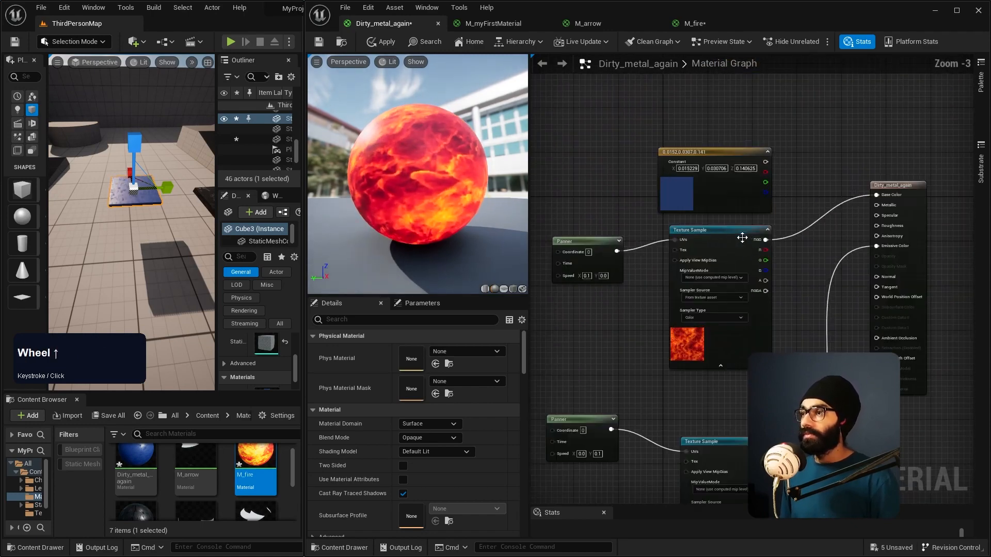
{"action": "right_click_drag", "start_coordinate": [725, 206], "coordinate": [702, 157]}
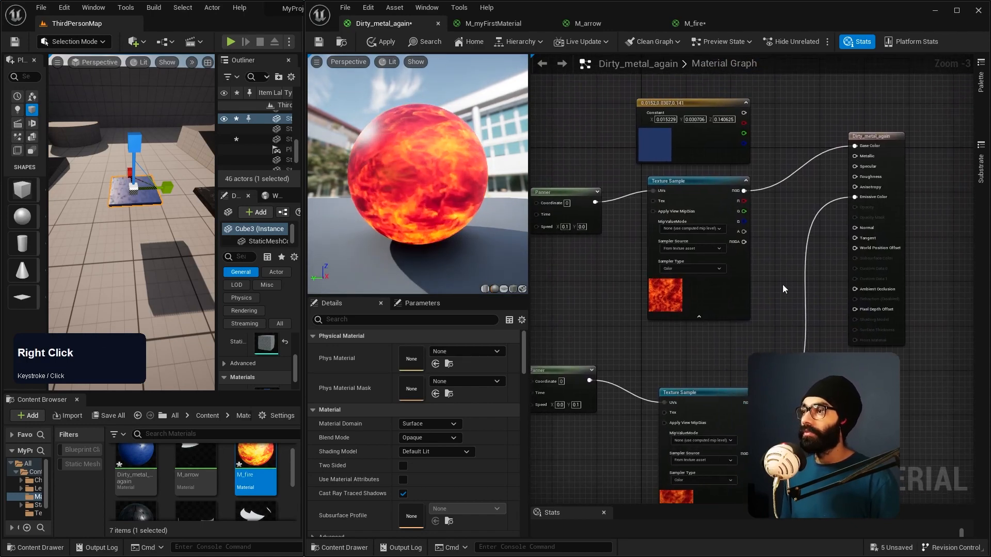
{"action": "left_click_drag", "start_coordinate": [851, 197], "coordinate": [931, 187]}
{"action": "left_click", "coordinate": [853, 234], "text": "alt"}
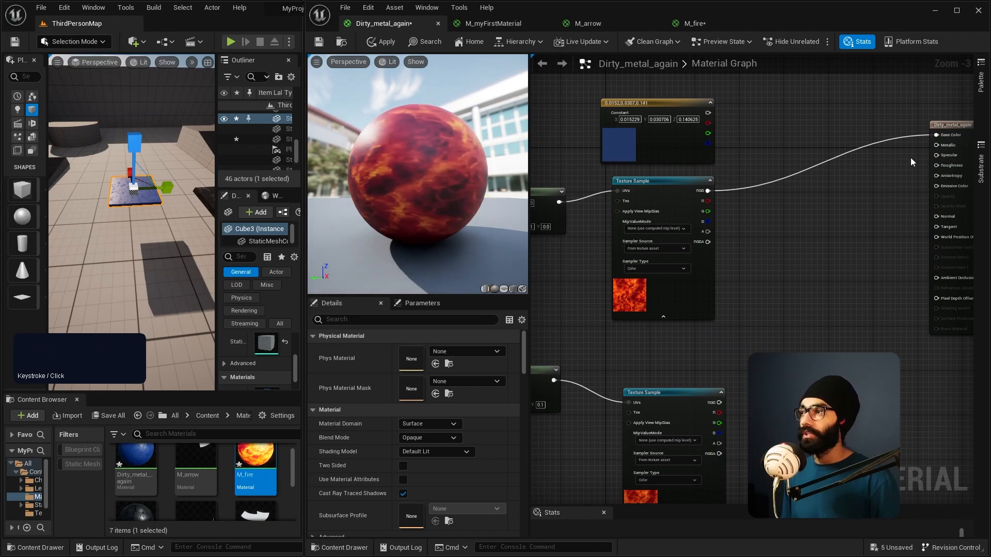
{"action": "right_click", "coordinate": [798, 178]}
{"action": "left_click", "coordinate": [795, 173]}
Step: Add a Lerp node and connect the upper fire sample's RGB to A and the lower one's to B
{"action": "right_click", "coordinate": [767, 283]}
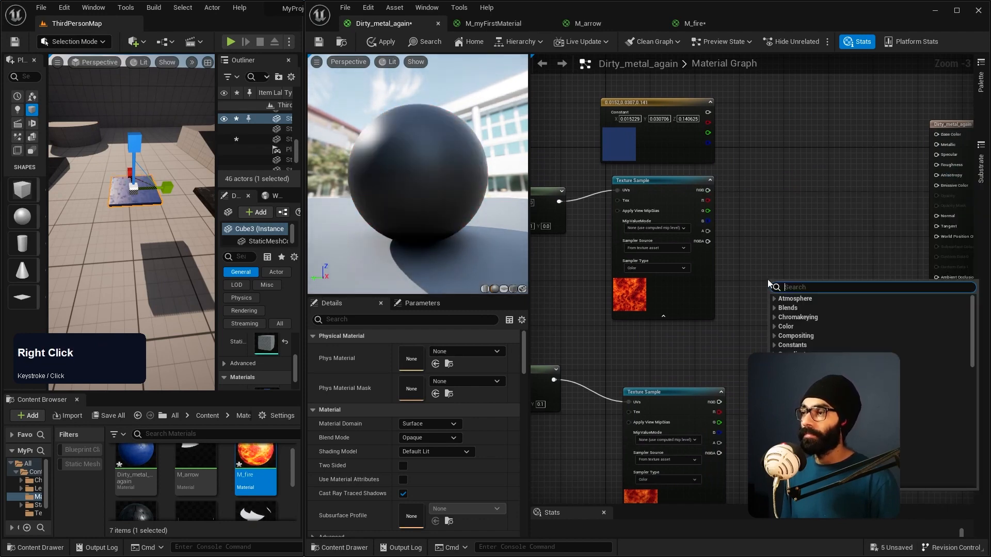
{"action": "left_click", "coordinate": [763, 221]}
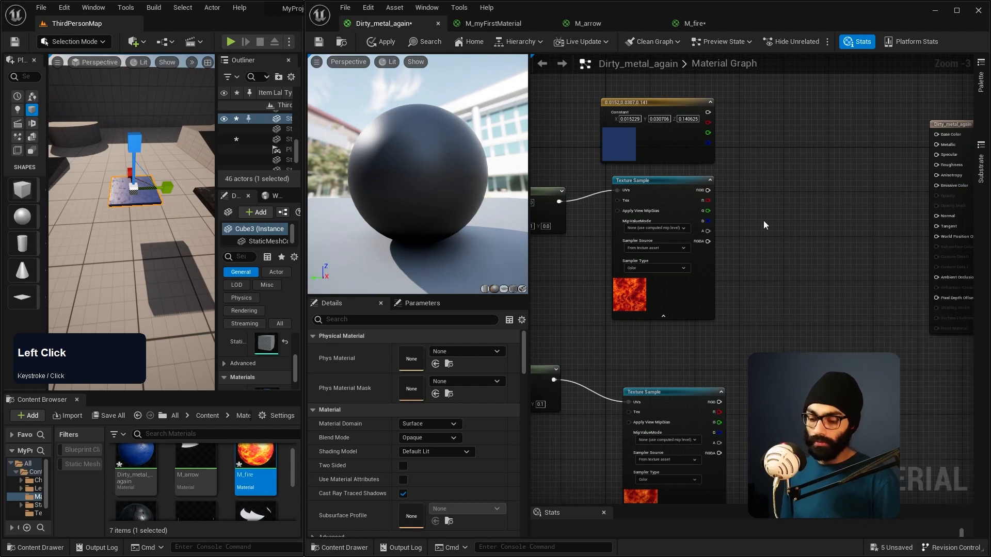
{"action": "left_click", "coordinate": [797, 228]}
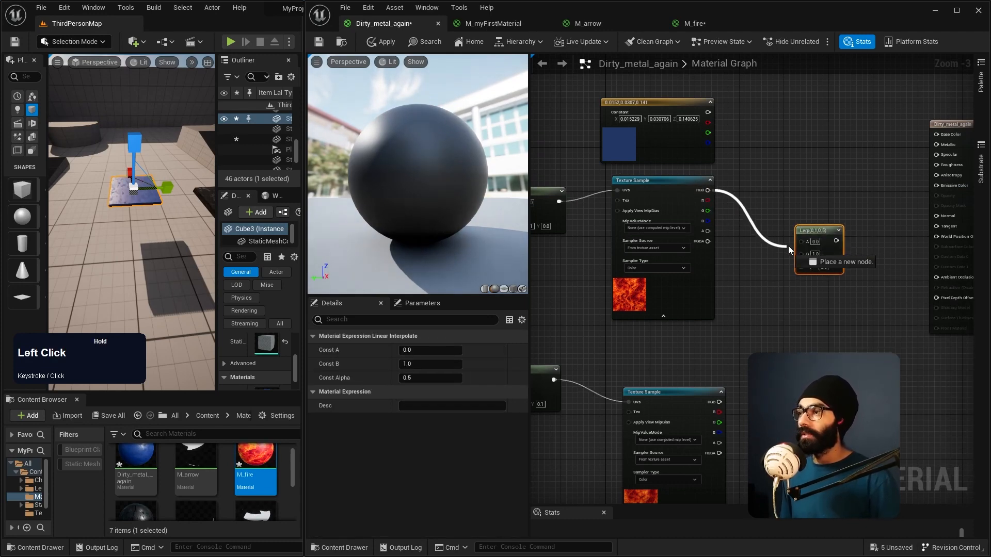
{"action": "left_click_drag", "start_coordinate": [797, 240], "coordinate": [800, 240]}
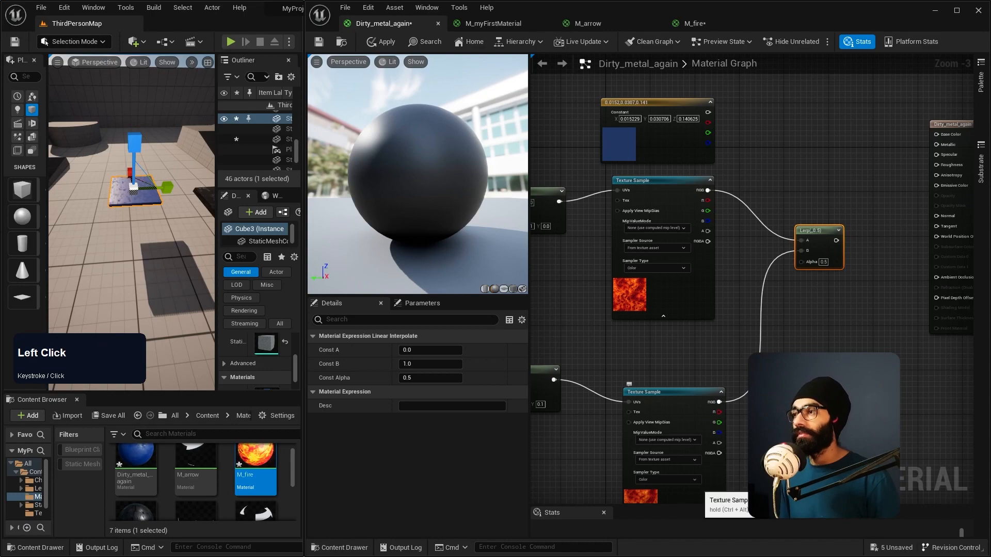
Step: Connect the Lerp node's output to Base Color and inspect the blended fire on the preview sphere
{"action": "scroll", "coordinate": [820, 264], "scroll_direction": "up", "scroll_amount": 2}
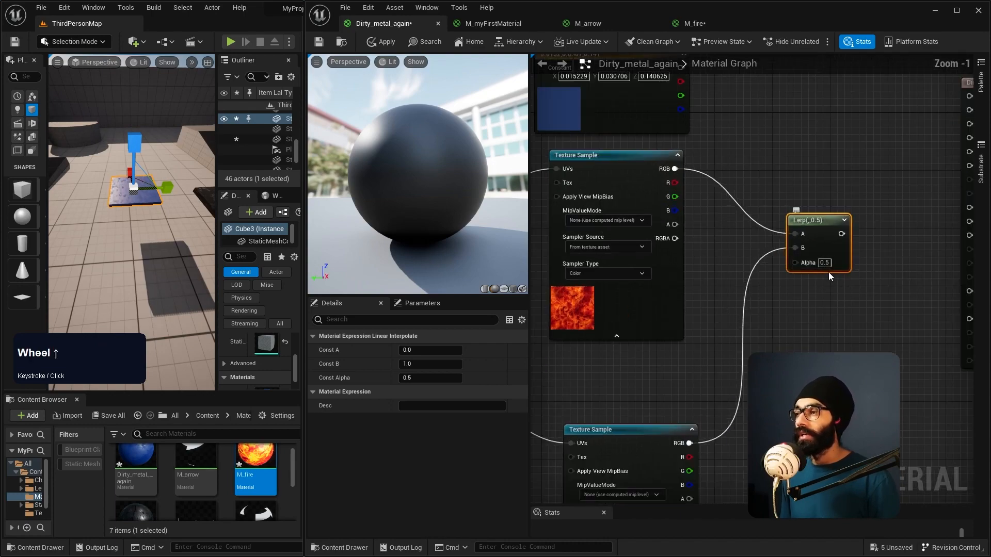
{"action": "scroll", "coordinate": [798, 269], "scroll_direction": "down", "scroll_amount": 2}
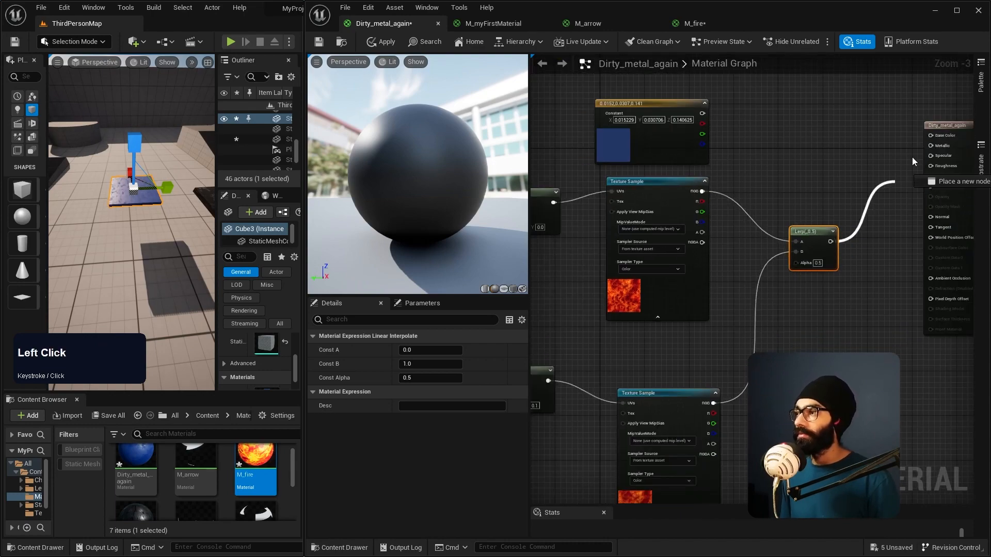
{"action": "left_click_drag", "start_coordinate": [929, 138], "coordinate": [930, 136]}
{"action": "right_click_drag", "start_coordinate": [458, 187], "coordinate": [458, 188]}
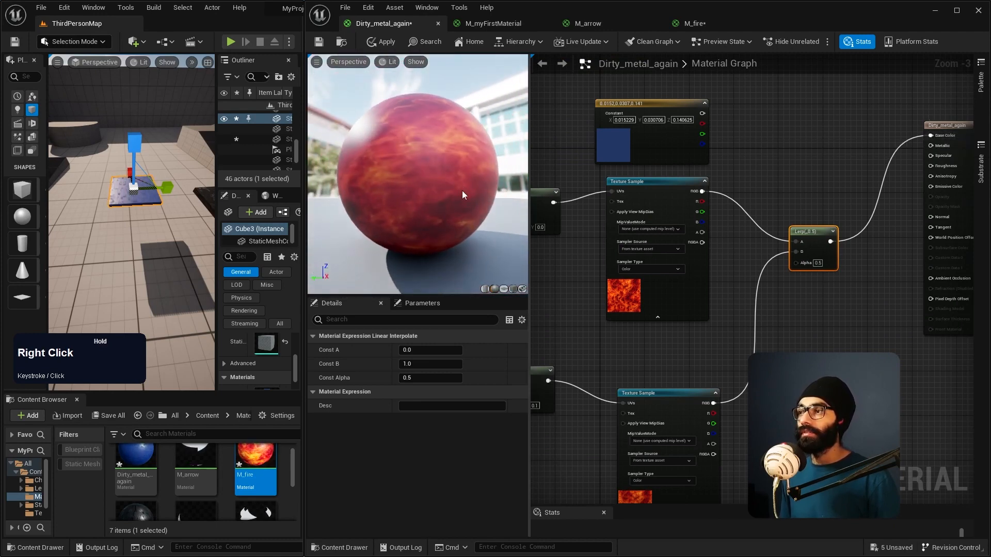
Step: Set the Lerp node's Alpha to 1 and inspect the preview sphere
{"action": "left_click", "coordinate": [818, 263]}
{"action": "type", "text": "0.1"}
{"action": "key", "text": "ctrl+a"}
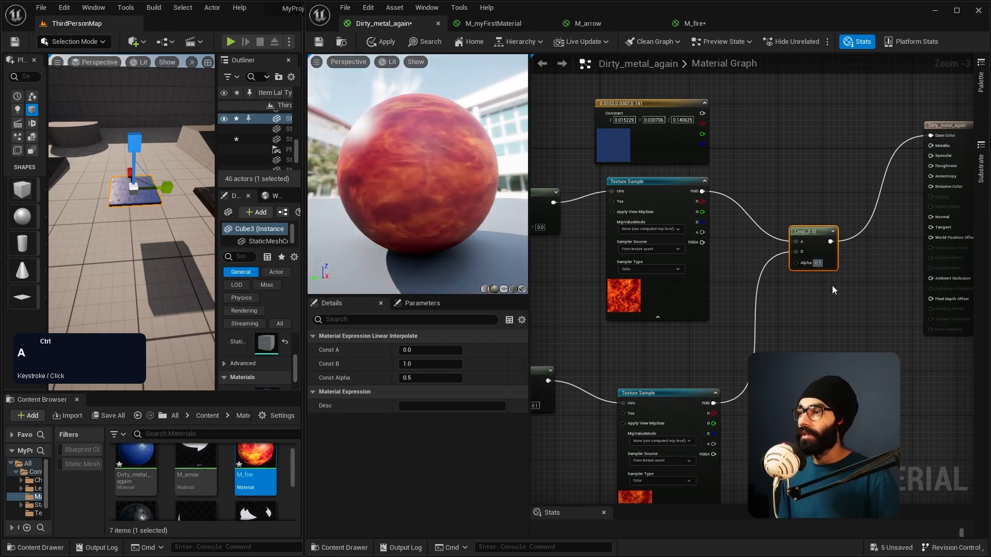
{"action": "type", "text": "1"}
{"action": "key", "text": "KP_Enter"}
{"action": "right_click_drag", "start_coordinate": [409, 200], "coordinate": [409, 199]}
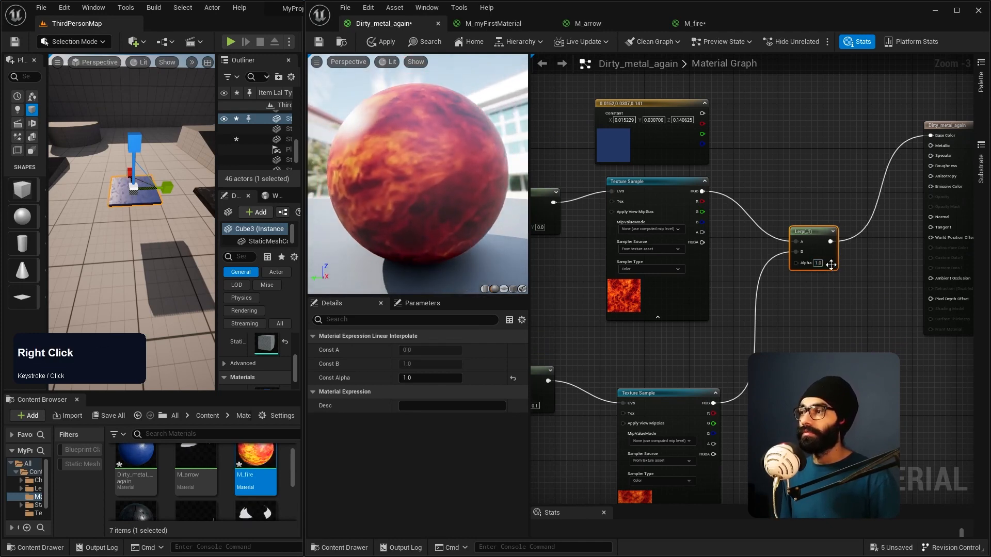
Step: Set the Lerp node's Alpha to 0 and inspect the fire on the preview sphere
{"action": "left_click", "coordinate": [818, 262]}
{"action": "type", "text": "0"}
{"action": "key", "text": "Return"}
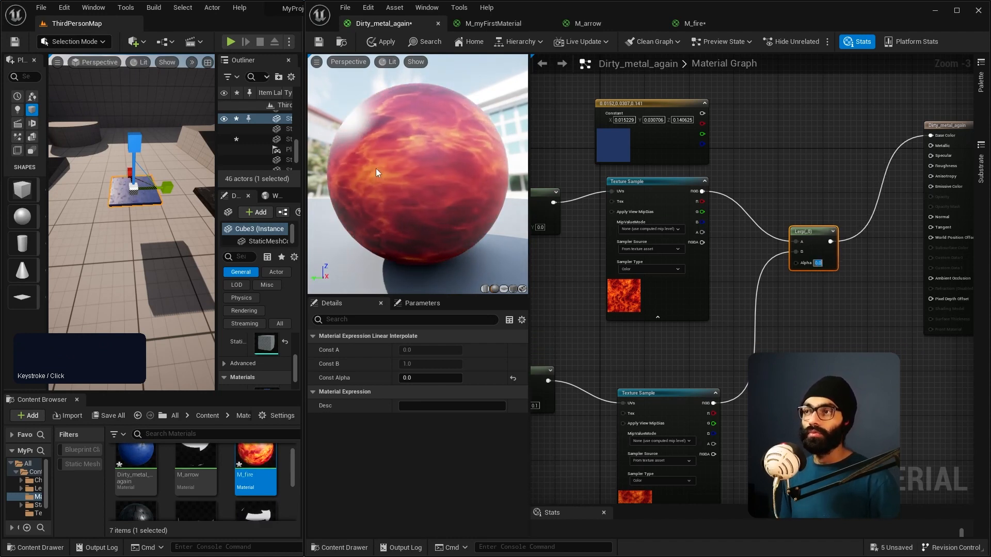
Step: Set the Lerp node's Alpha to 0.5 to blend both fire samples equally
{"action": "left_click", "coordinate": [828, 258]}
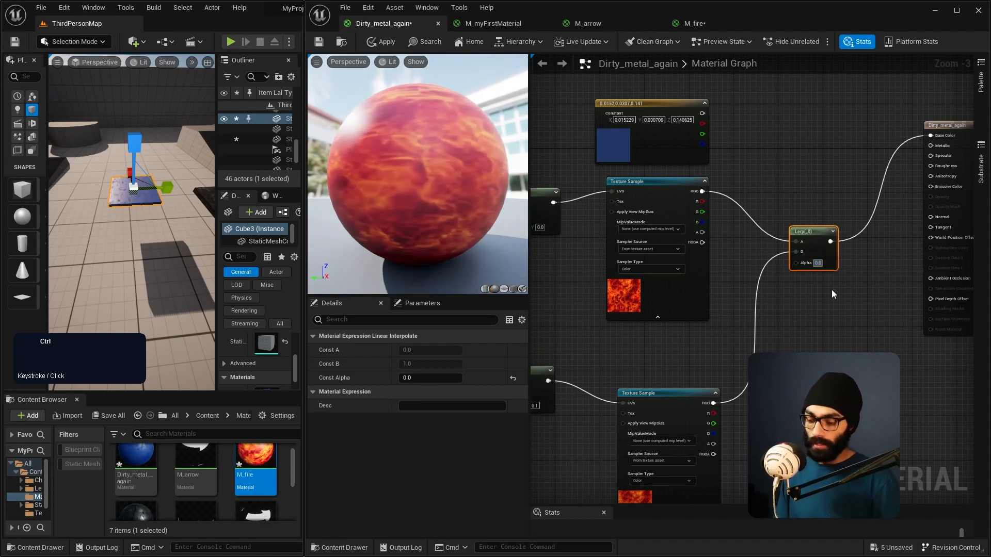
{"action": "type", "text": "0.5"}
{"action": "key", "text": "Return"}
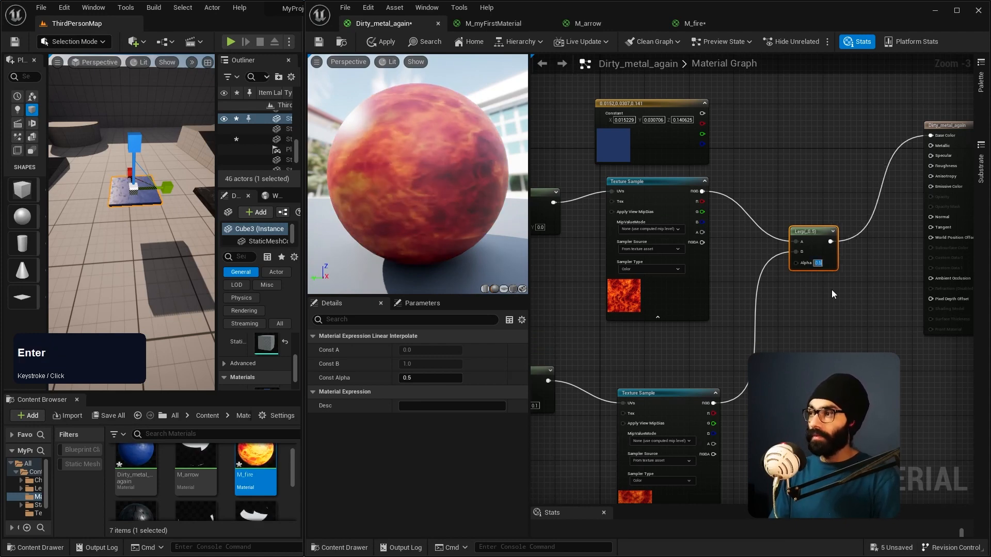
{"action": "right_click_drag", "start_coordinate": [813, 343], "coordinate": [796, 334]}
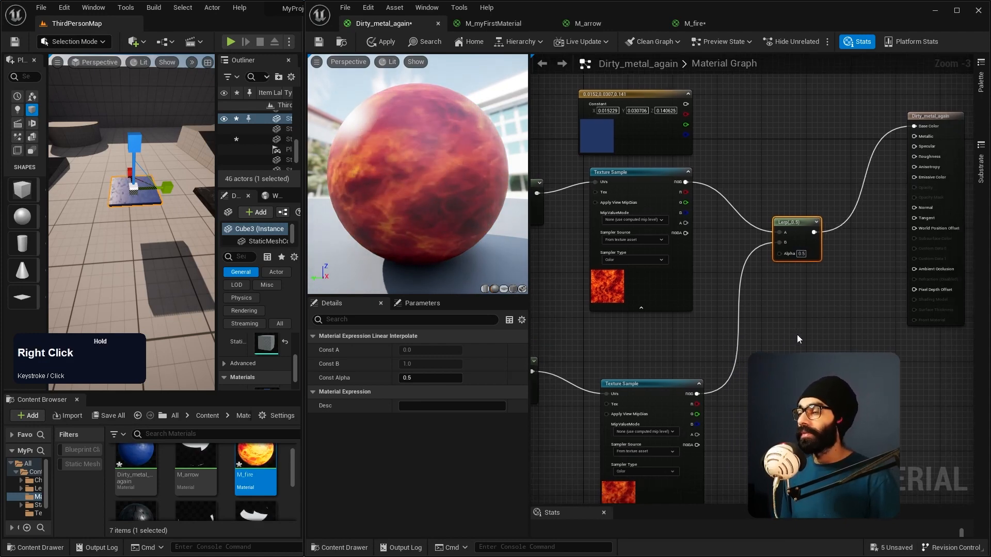
Step: Connect the Lerp node's output to Emissive Color as well and compare the result with the M_fire material
{"action": "left_click_drag", "start_coordinate": [813, 232], "coordinate": [883, 177]}
{"action": "left_click_drag", "start_coordinate": [905, 151], "coordinate": [912, 178]}
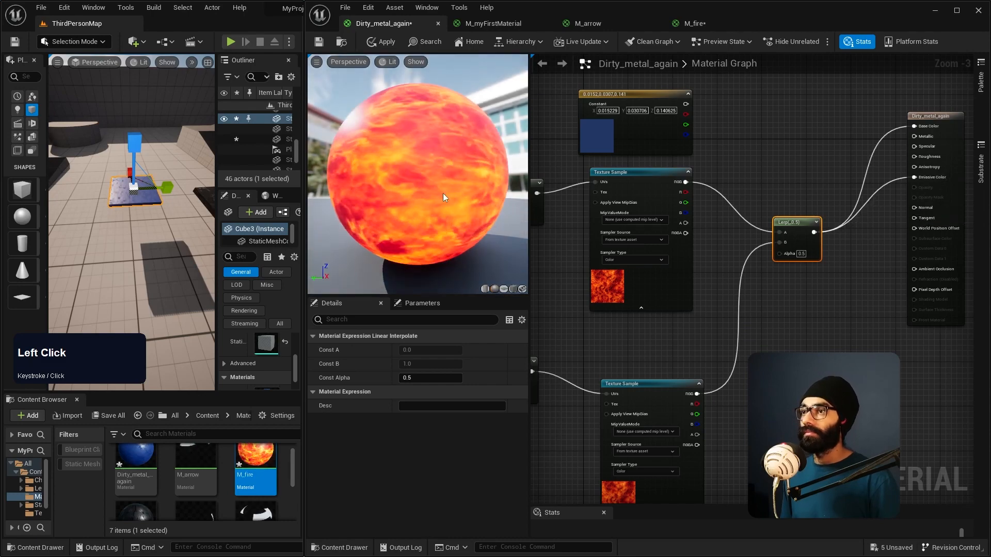
{"action": "left_click", "coordinate": [694, 23]}
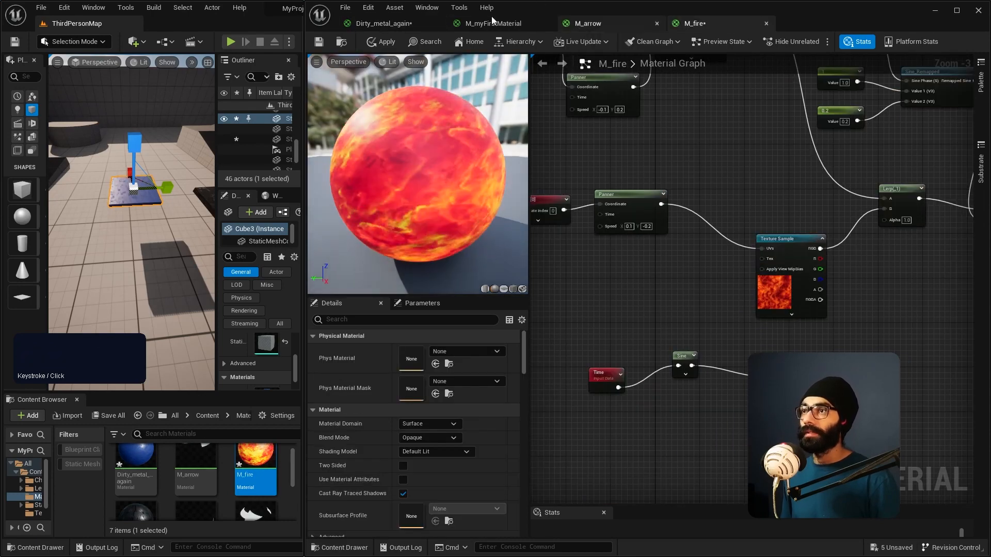
{"action": "left_click", "coordinate": [384, 23]}
Step: Move the material output node further from the Lerp node and disconnect its Emissive Color input
{"action": "right_click_drag", "start_coordinate": [743, 301], "coordinate": [634, 290]}
{"action": "right_click_drag", "start_coordinate": [821, 232], "coordinate": [722, 269]}
{"action": "right_click_drag", "start_coordinate": [851, 255], "coordinate": [779, 303]}
{"action": "left_click_drag", "start_coordinate": [831, 102], "coordinate": [880, 130]}
{"action": "left_click", "coordinate": [848, 91]}
{"action": "left_click_drag", "start_coordinate": [848, 91], "coordinate": [922, 110]}
{"action": "left_click_drag", "start_coordinate": [714, 208], "coordinate": [701, 183]}
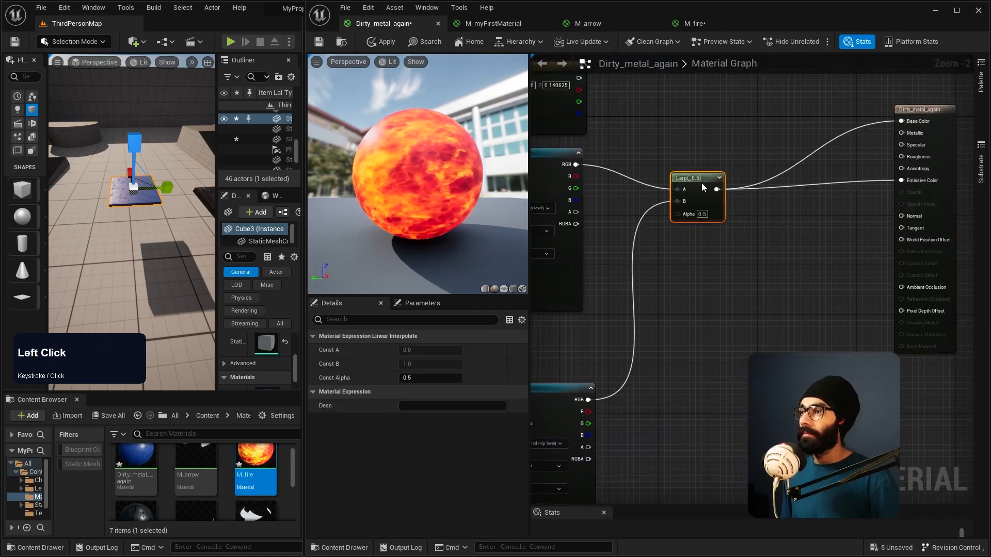
{"action": "right_click_drag", "start_coordinate": [680, 284], "coordinate": [707, 277]}
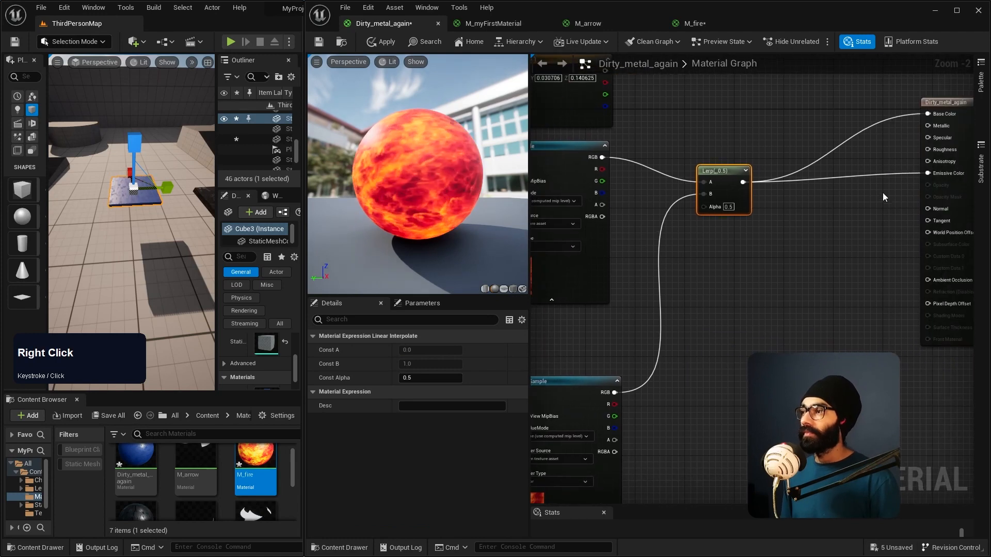
{"action": "left_click", "coordinate": [874, 175], "text": "alt"}
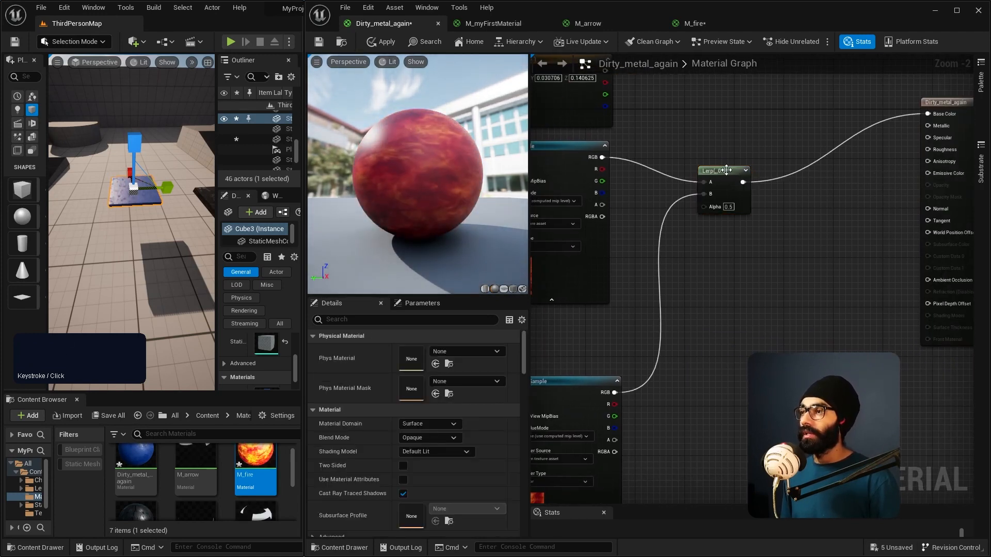
Step: Add a second Lerp node and a Multiply node, and connect the fire-blending Lerp's output to the Multiply's A
{"action": "left_click_drag", "start_coordinate": [726, 172], "coordinate": [714, 159]}
{"action": "right_click_drag", "start_coordinate": [736, 321], "coordinate": [751, 305]}
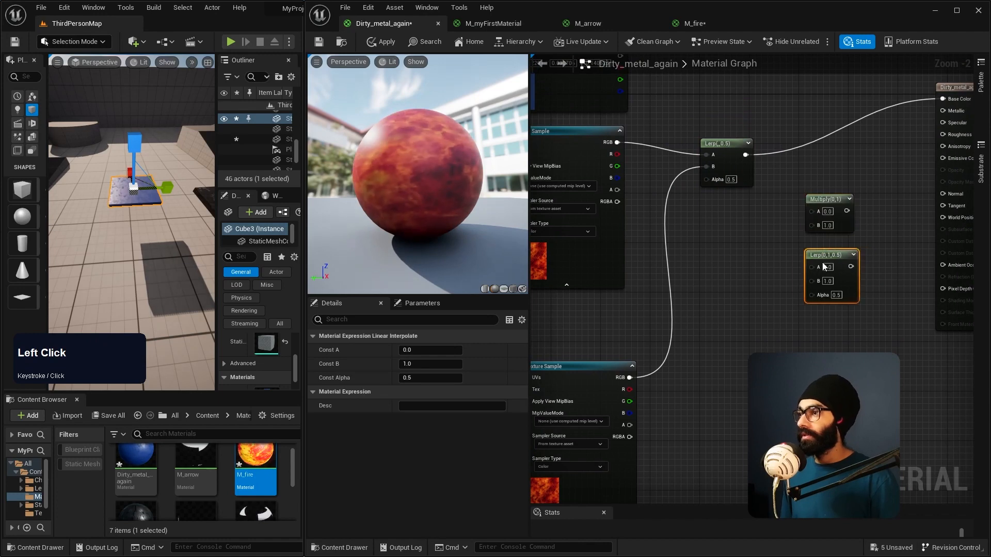
{"action": "left_click_drag", "start_coordinate": [848, 295], "coordinate": [837, 306]}
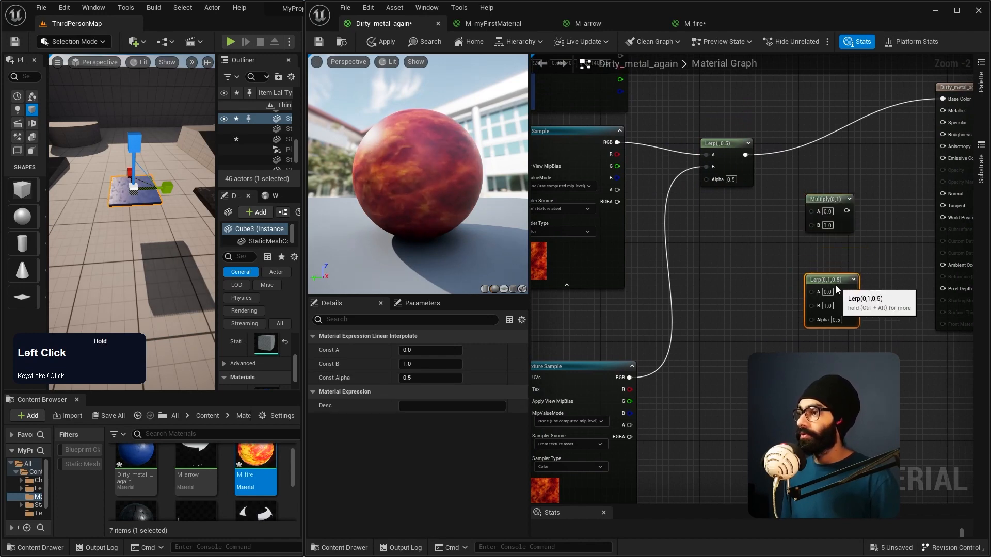
{"action": "right_click_drag", "start_coordinate": [871, 245], "coordinate": [825, 247]}
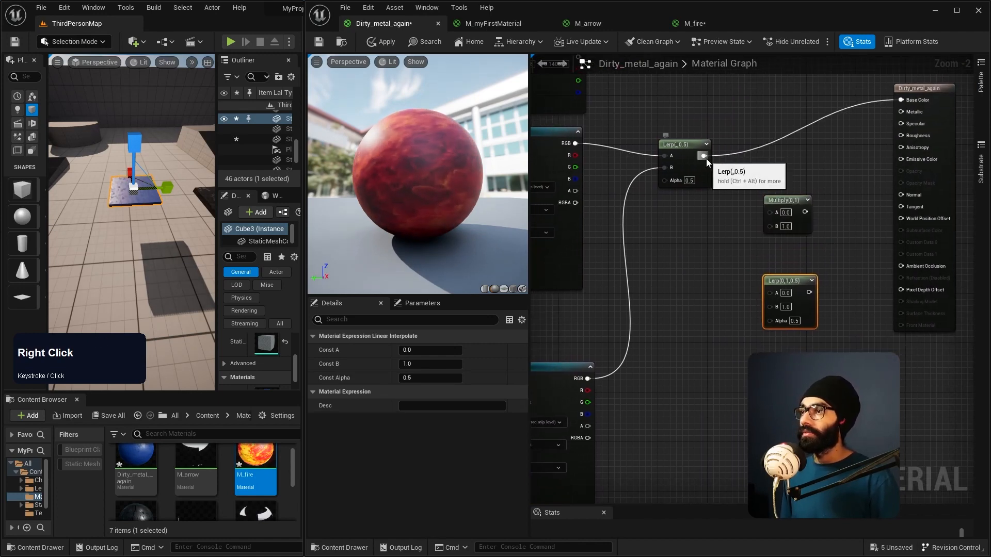
{"action": "left_click_drag", "start_coordinate": [754, 214], "coordinate": [768, 213]}
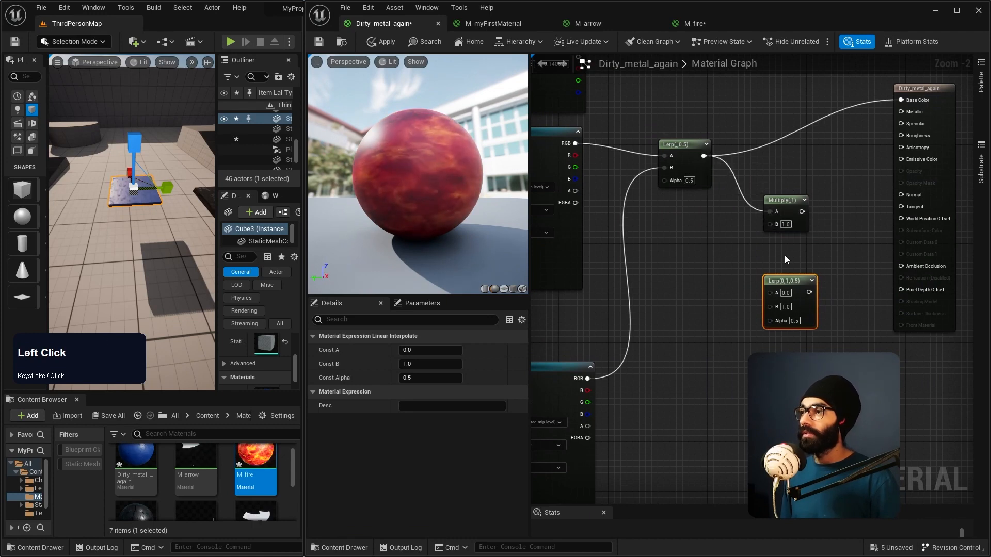
Step: Add a Sine node and chain it through the second Lerp's Alpha and the Multiply's B into Emissive Color
{"action": "right_click", "coordinate": [692, 274]}
{"action": "type", "text": "sine"}
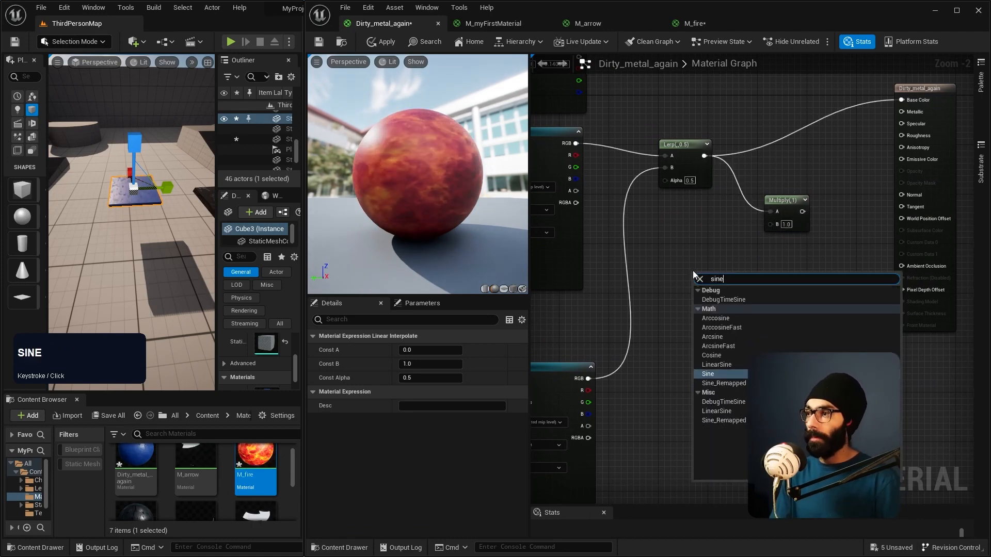
{"action": "key", "text": "Return"}
{"action": "left_click", "coordinate": [675, 297]}
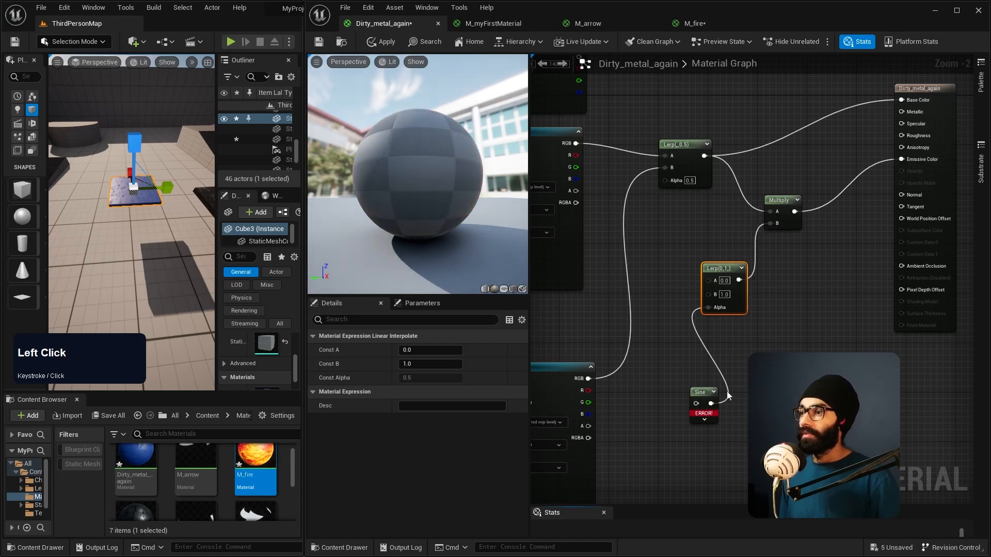
{"action": "left_click_drag", "start_coordinate": [706, 393], "coordinate": [687, 387]}
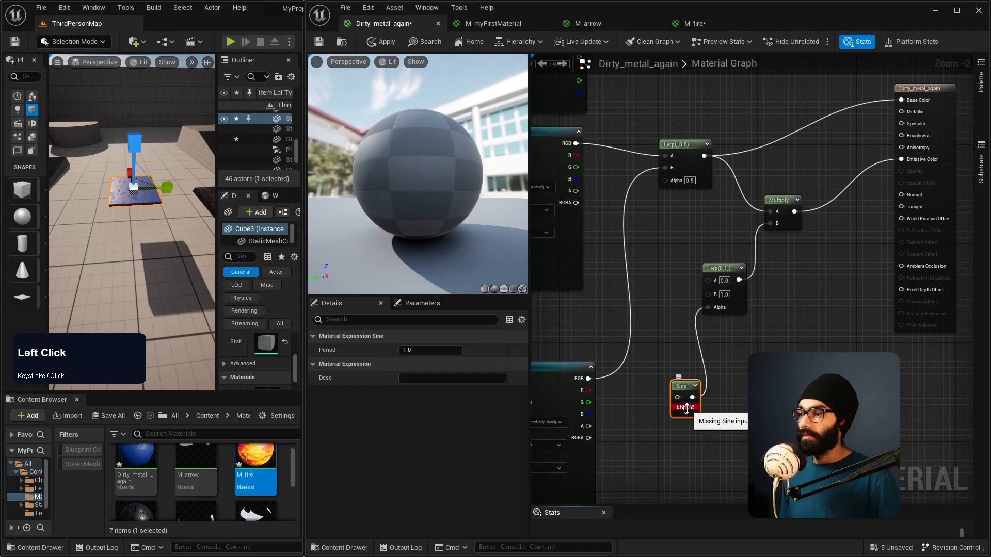
{"action": "left_click", "coordinate": [769, 384]}
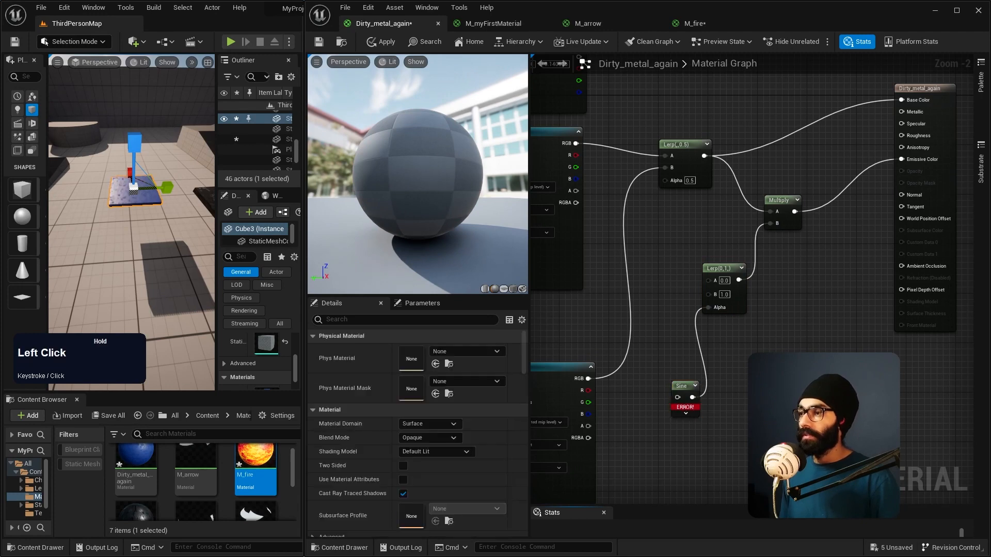
Step: Add a Time node and connect its output to the Sine node's input
{"action": "left_click", "coordinate": [687, 393]}
{"action": "right_click", "coordinate": [679, 391]}
{"action": "type", "text": "time"}
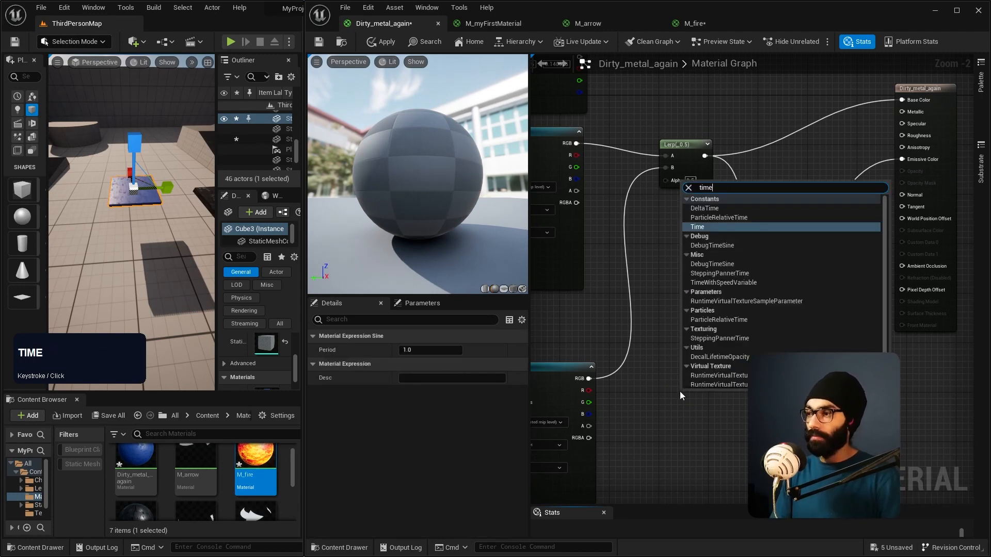
{"action": "key", "text": "Return"}
{"action": "left_click", "coordinate": [703, 417]}
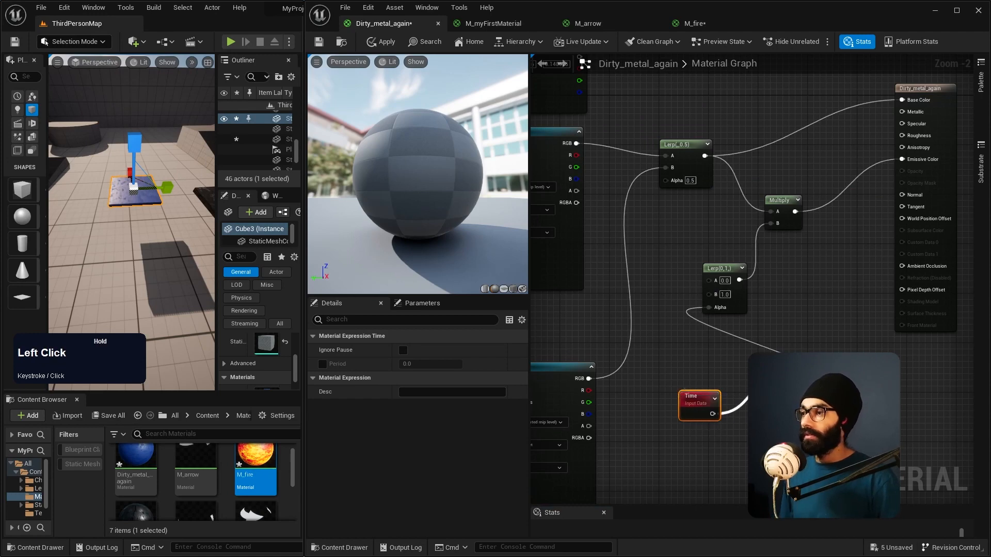
{"action": "left_click_drag", "start_coordinate": [787, 361], "coordinate": [734, 367]}
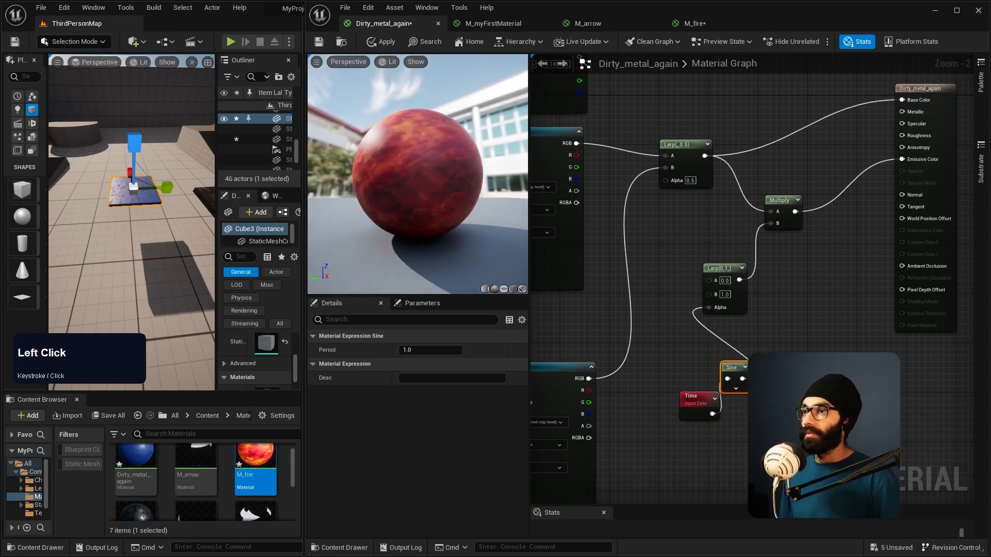
Step: Rearrange the Time, second Lerp and Multiply nodes so the emissive chain's wires are spread out
{"action": "left_click_drag", "start_coordinate": [721, 266], "coordinate": [813, 267]}
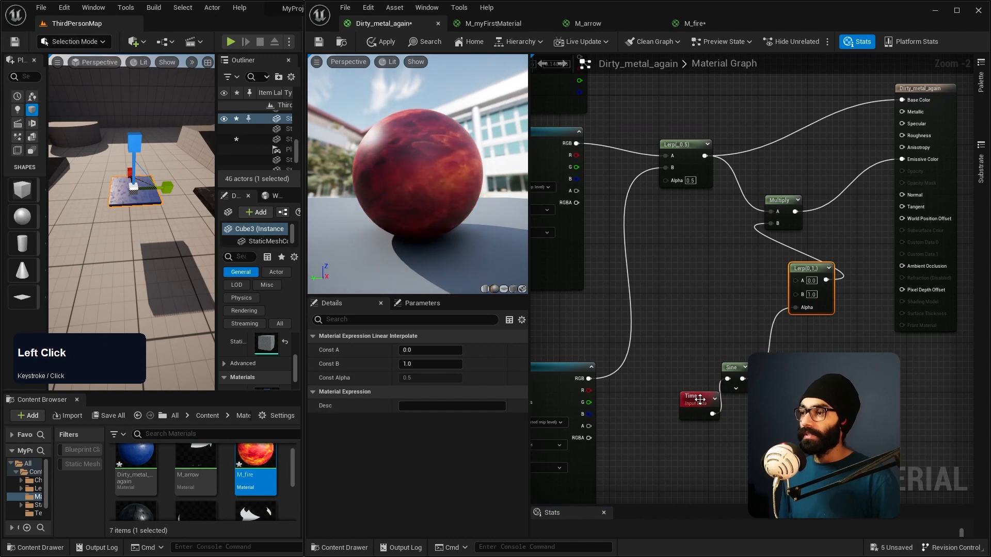
{"action": "left_click_drag", "start_coordinate": [700, 398], "coordinate": [692, 393]}
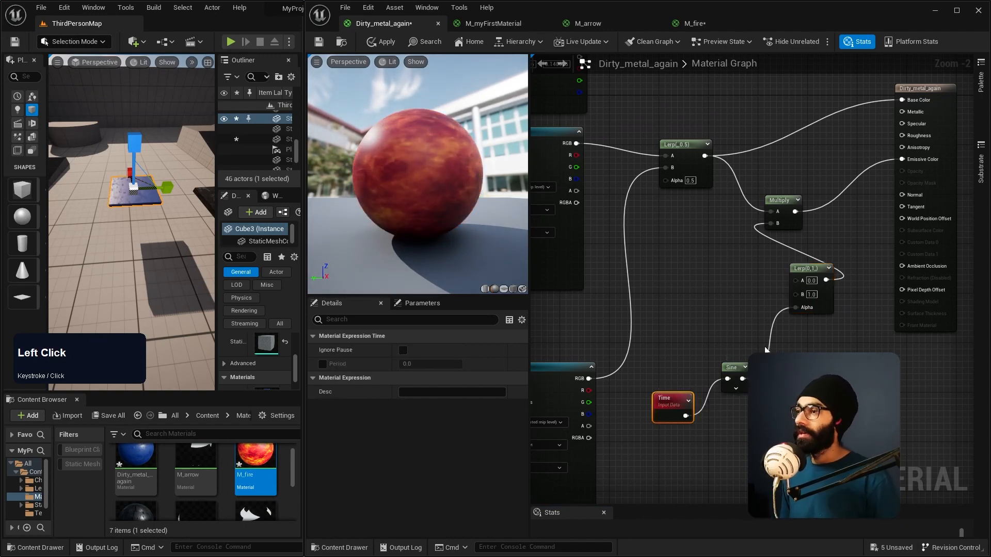
{"action": "left_click_drag", "start_coordinate": [807, 271], "coordinate": [762, 281]}
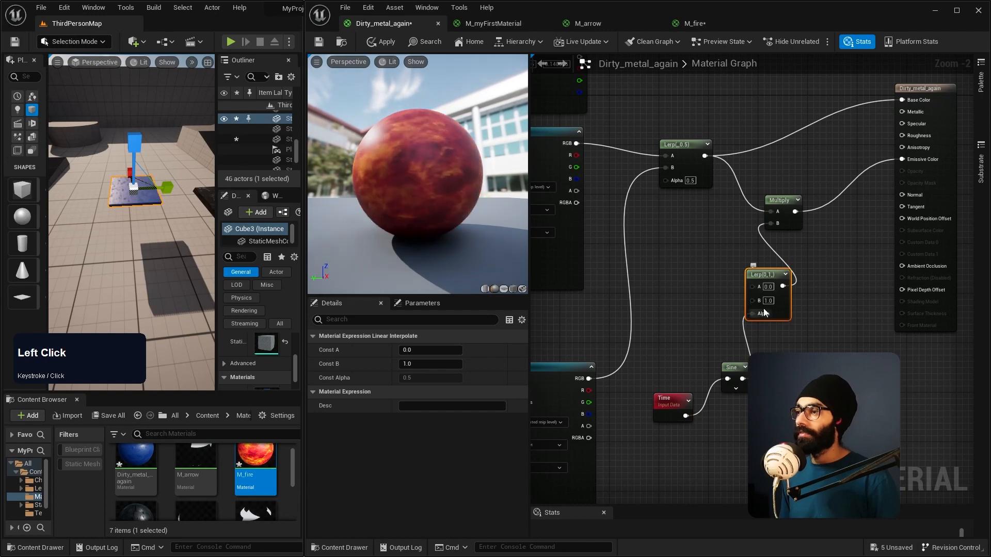
{"action": "left_click_drag", "start_coordinate": [793, 208], "coordinate": [837, 196]}
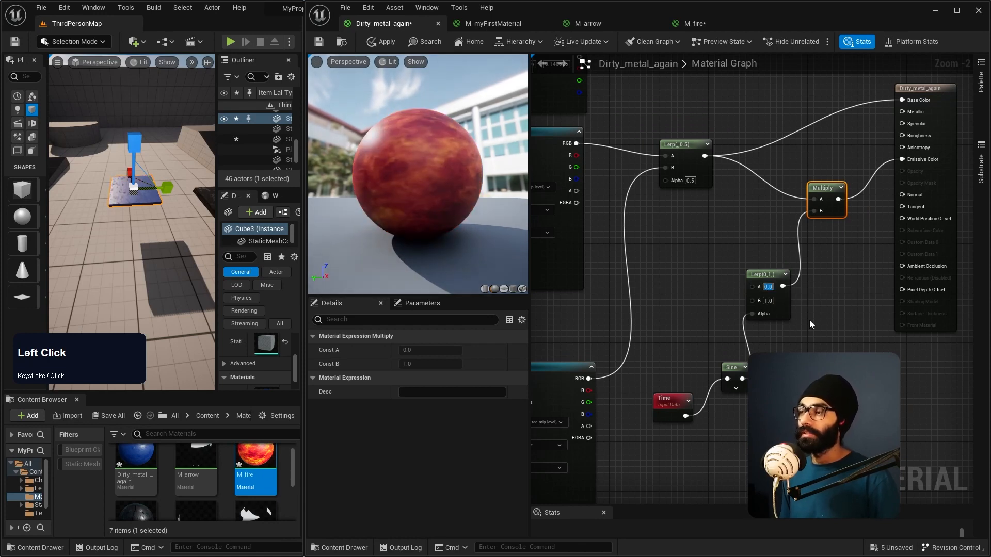
Step: Set the second Lerp's A to 0.3, raise it to 0.5, and check the applied material on the cube in the level
{"action": "type", "text": ".3"}
{"action": "key", "text": "Return"}
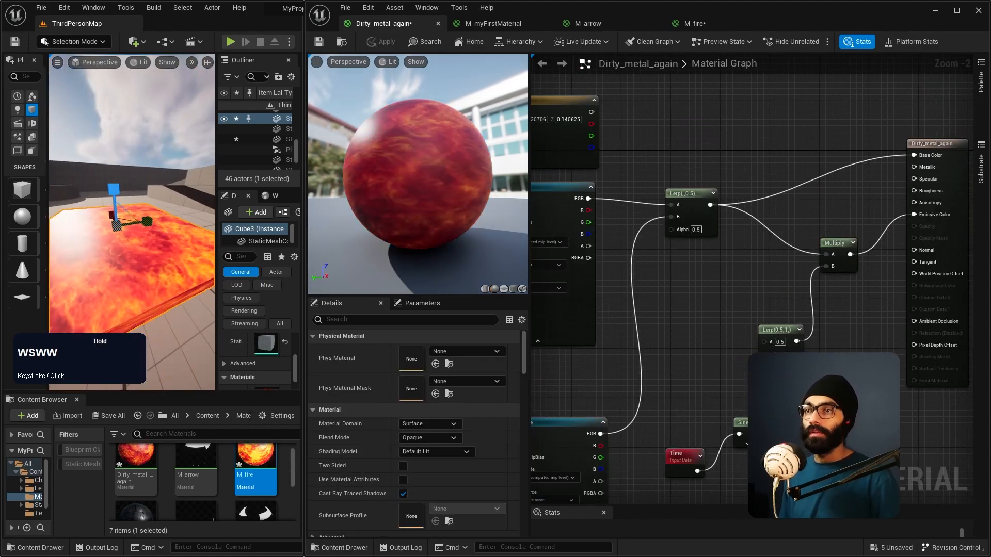
{"action": "key", "text": "a"}
{"action": "key", "text": "d"}
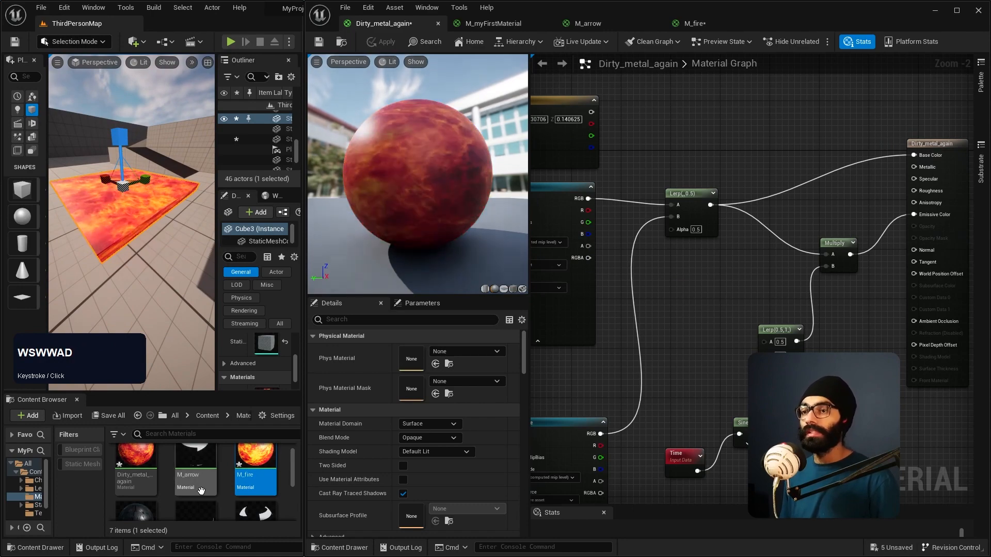
Step: Add a Constant node near the lower Panner and connect it to A of a new Multiply node
{"action": "right_click_drag", "start_coordinate": [666, 346], "coordinate": [683, 366]}
{"action": "key", "text": "1"}
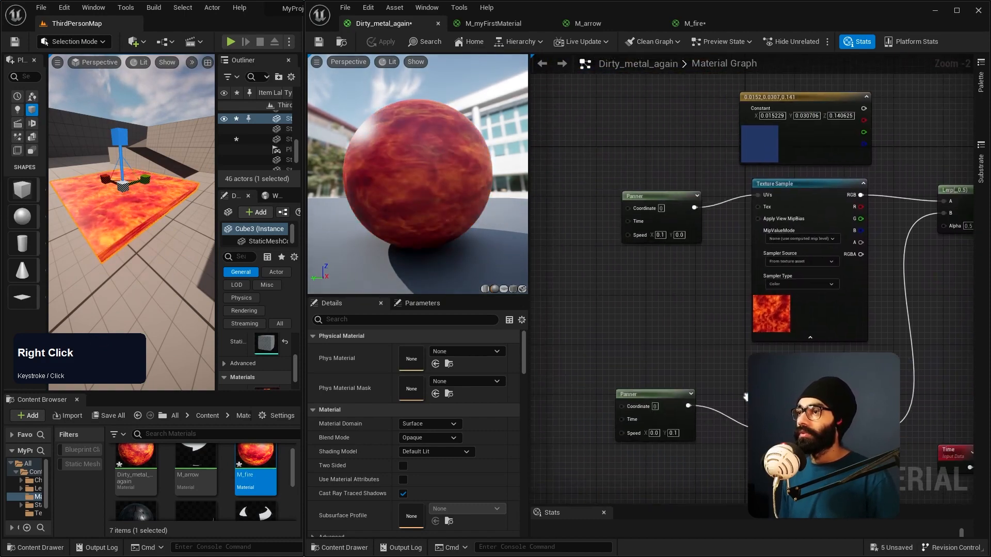
{"action": "left_click", "coordinate": [563, 342]}
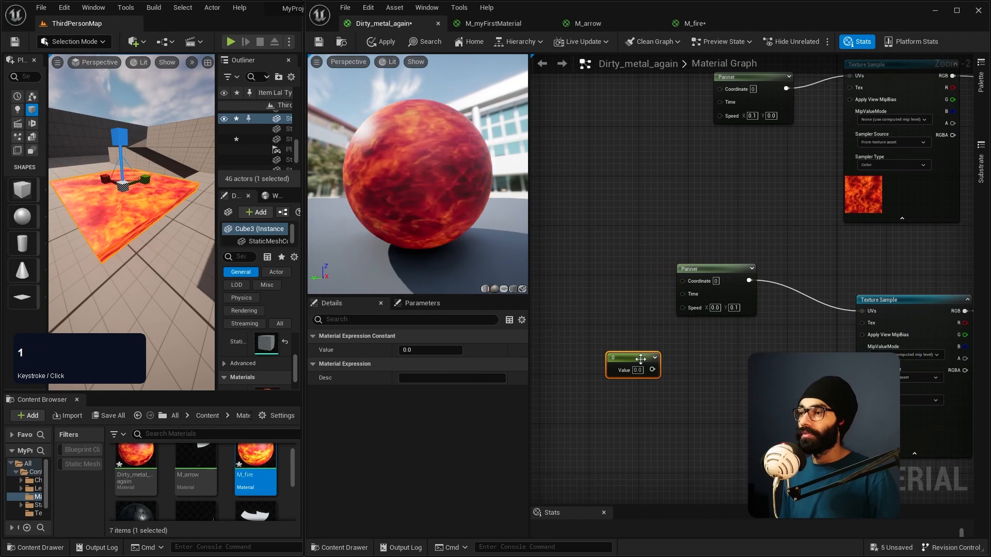
{"action": "left_click_drag", "start_coordinate": [604, 355], "coordinate": [650, 358]}
{"action": "type", "text": "multi"}
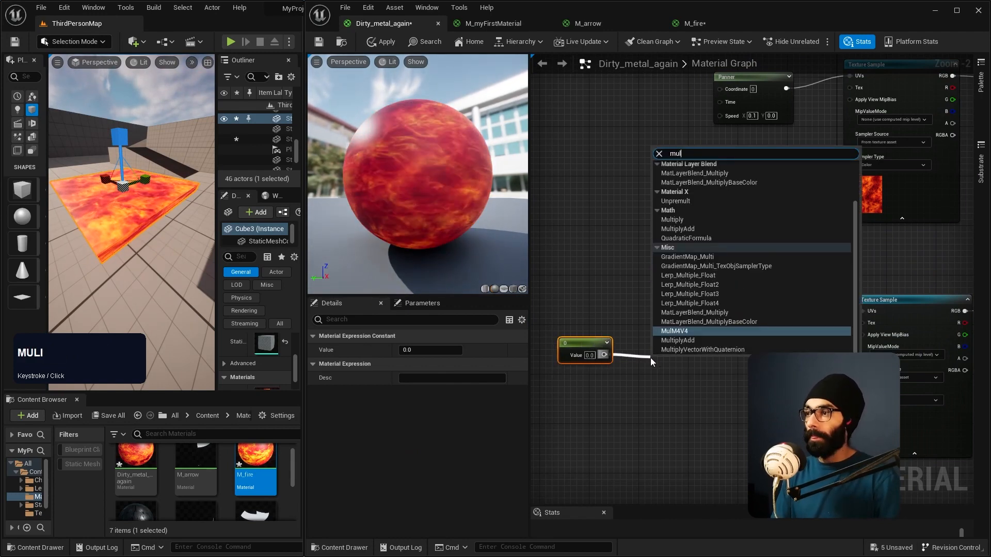
{"action": "key", "text": "Return"}
{"action": "left_click", "coordinate": [650, 358]}
Step: Connect the new Multiply node to the lower Panner's Time input and set the Constant to 2
{"action": "left_click_drag", "start_coordinate": [670, 362], "coordinate": [604, 240]}
{"action": "left_click_drag", "start_coordinate": [602, 262], "coordinate": [682, 294]}
{"action": "left_click", "coordinate": [590, 355]}
{"action": "type", "text": "2"}
{"action": "key", "text": "KP_Enter"}
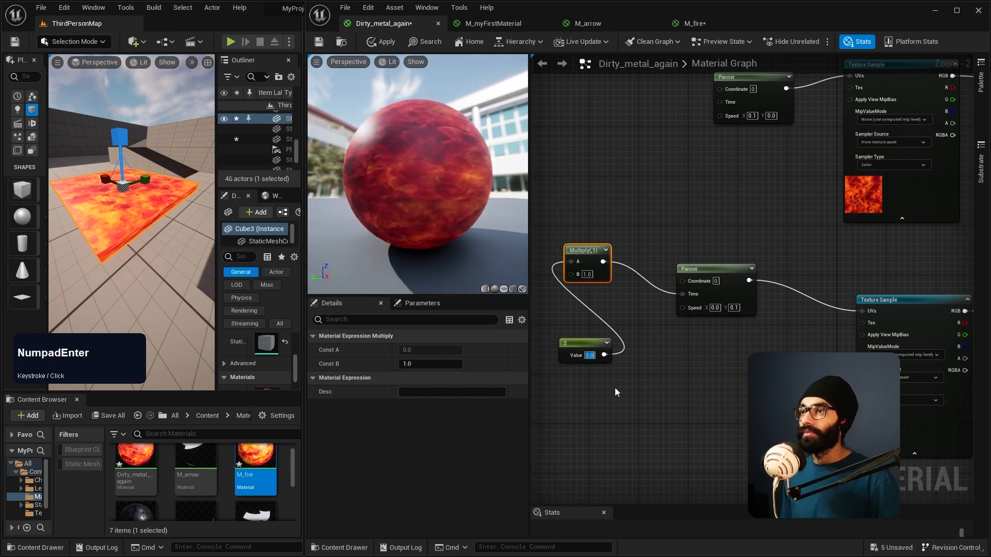
{"action": "right_click_drag", "start_coordinate": [615, 388], "coordinate": [594, 381]}
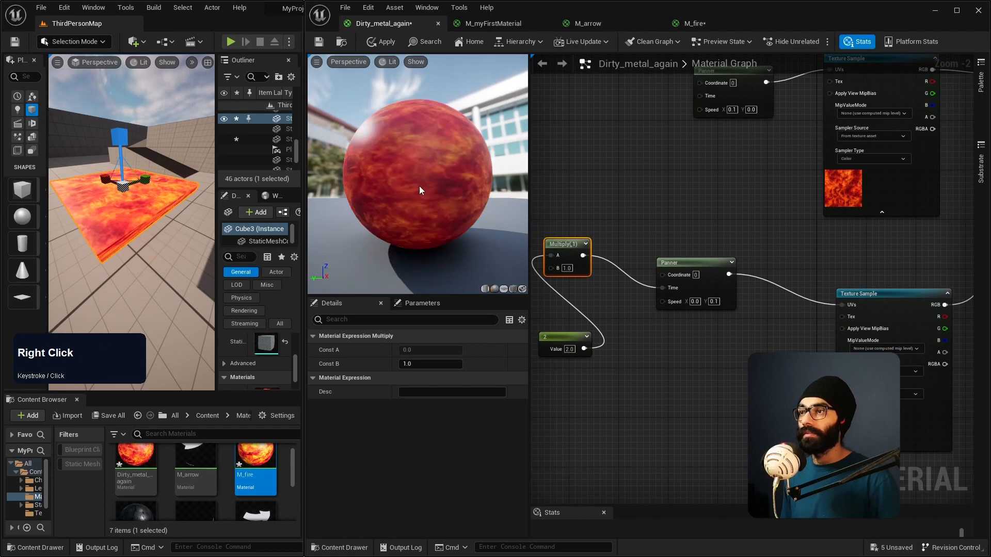
Step: Set the Constant to 5 and inspect the fire on the preview sphere from above
{"action": "left_click", "coordinate": [569, 350]}
{"action": "type", "text": "5"}
{"action": "key", "text": "KP_Enter"}
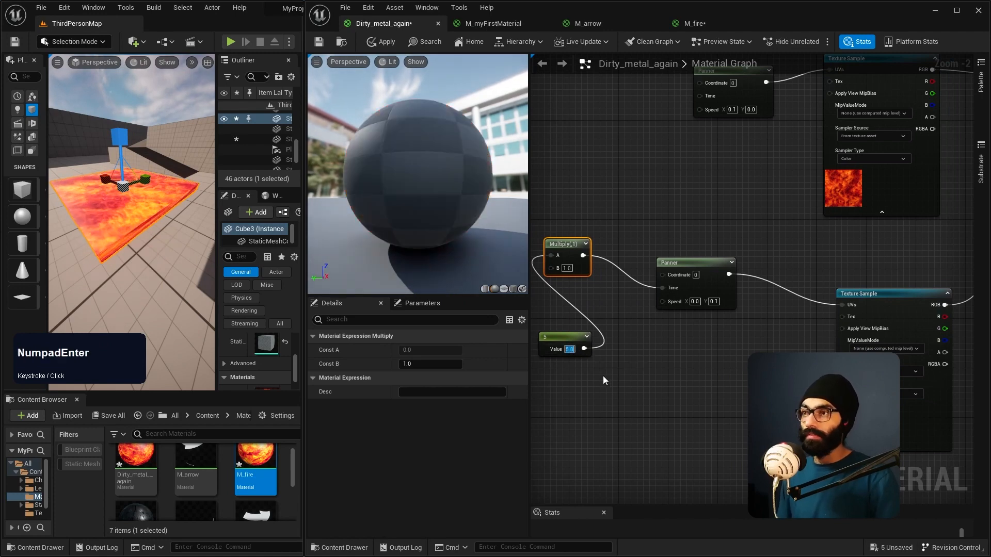
{"action": "right_click", "coordinate": [602, 375]}
{"action": "left_click", "coordinate": [603, 375]}
{"action": "left_click_drag", "start_coordinate": [449, 191], "coordinate": [408, 240]}
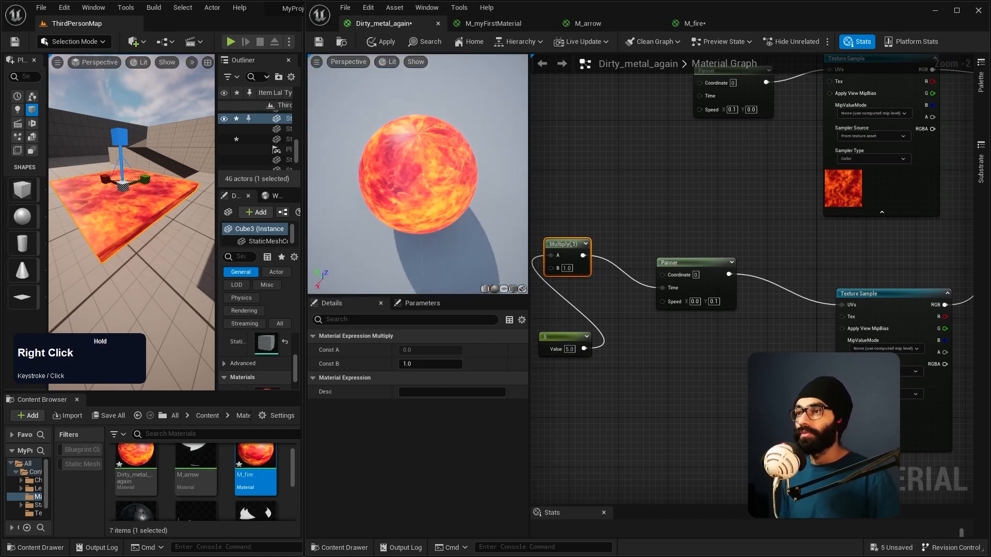
{"action": "right_click_drag", "start_coordinate": [449, 191], "coordinate": [449, 154]}
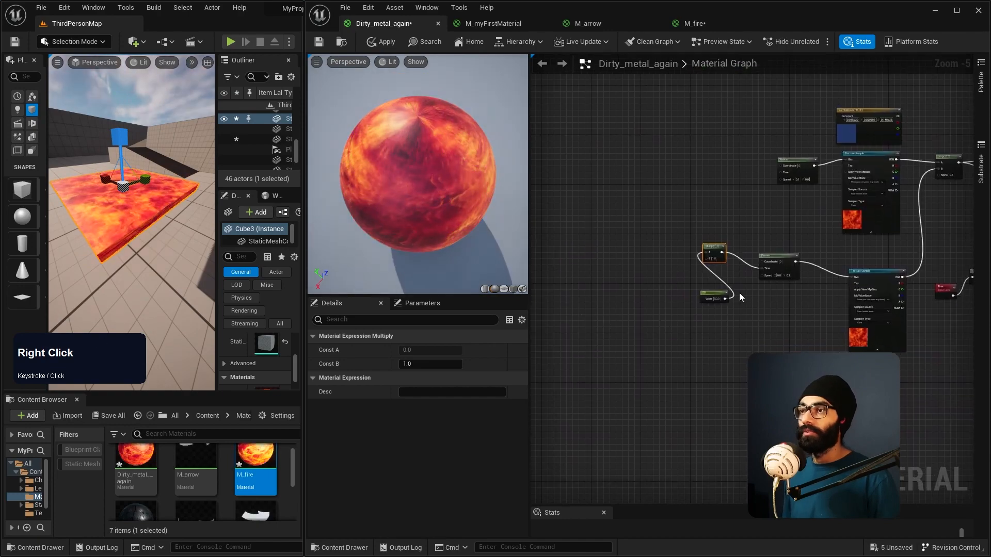
Step: Convert the Constant feeding the lower Multiply node into a scalar parameter named variable
{"action": "scroll", "coordinate": [719, 322], "scroll_direction": "up", "scroll_amount": 3}
{"action": "right_click", "coordinate": [670, 255]}
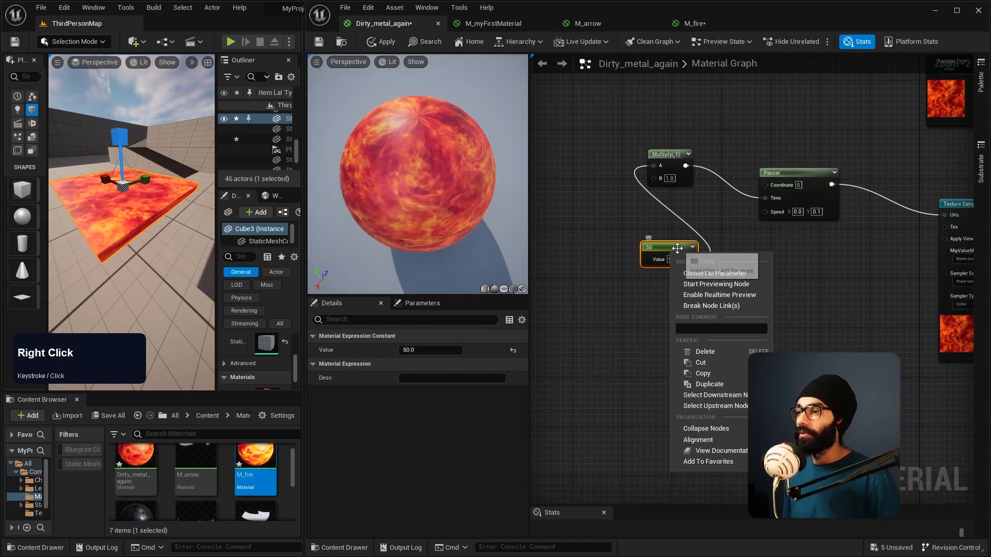
{"action": "left_click", "coordinate": [722, 267]}
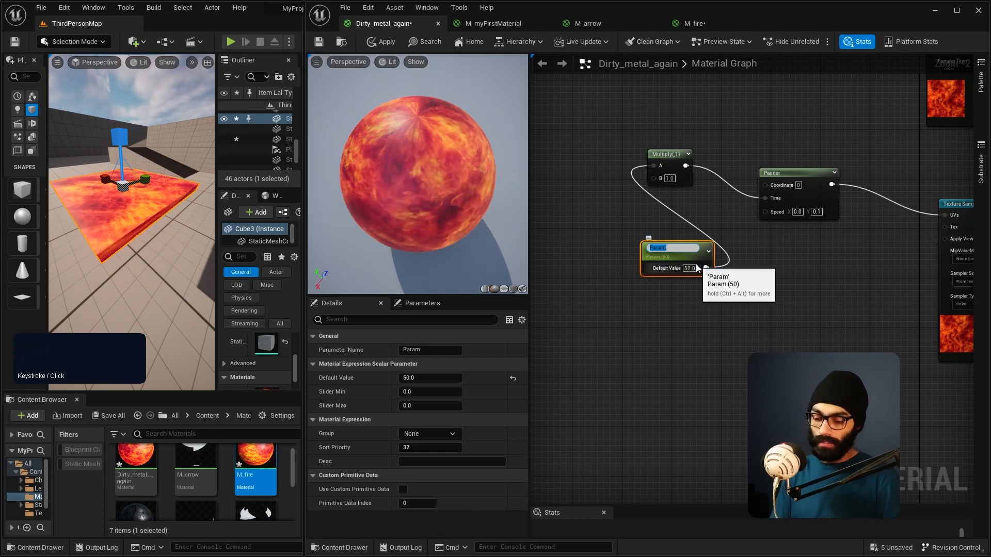
{"action": "type", "text": "variable"}
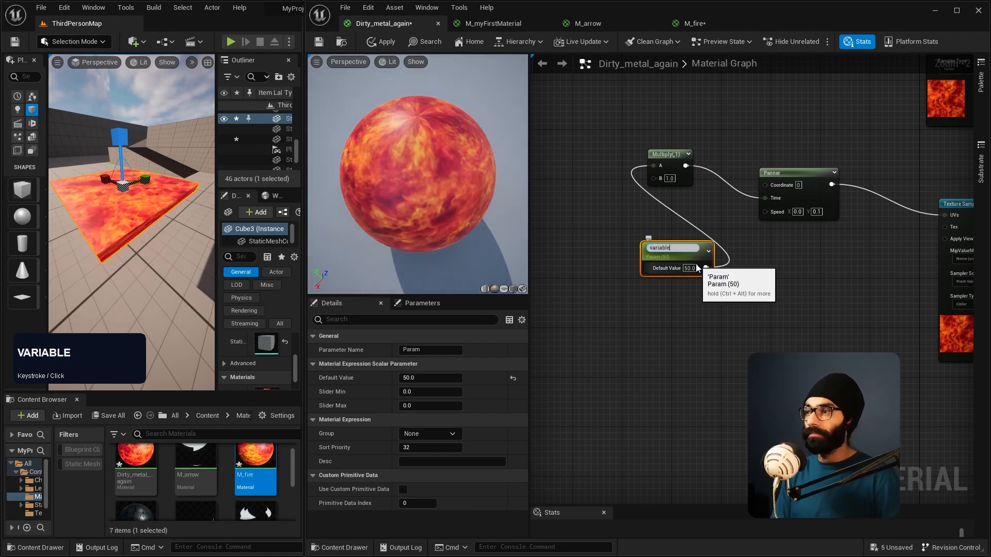
{"action": "key", "text": "Return"}
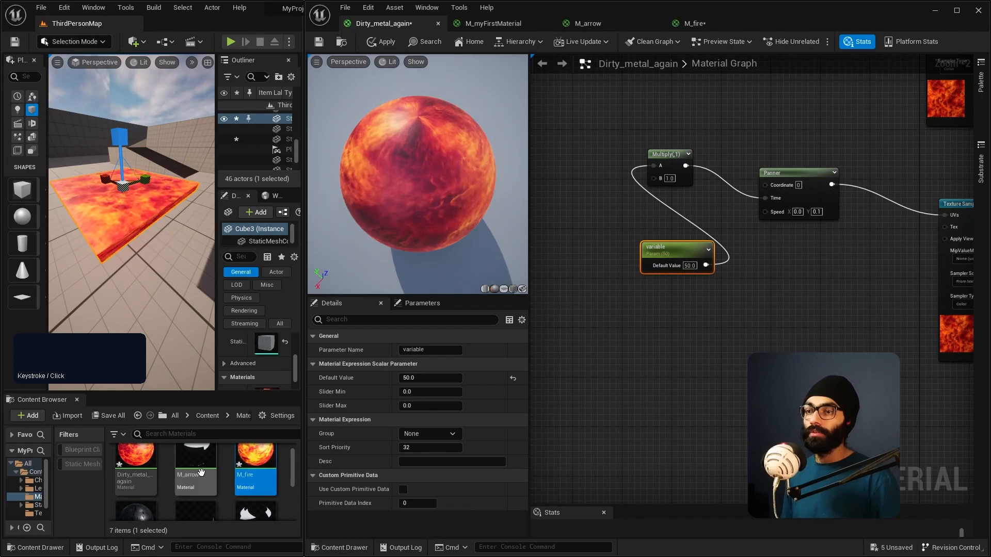
Step: Select the Dirty_metal_again asset, apply the graph changes to the material and save it
{"action": "right_click", "coordinate": [246, 463]}
{"action": "left_click", "coordinate": [136, 462]}
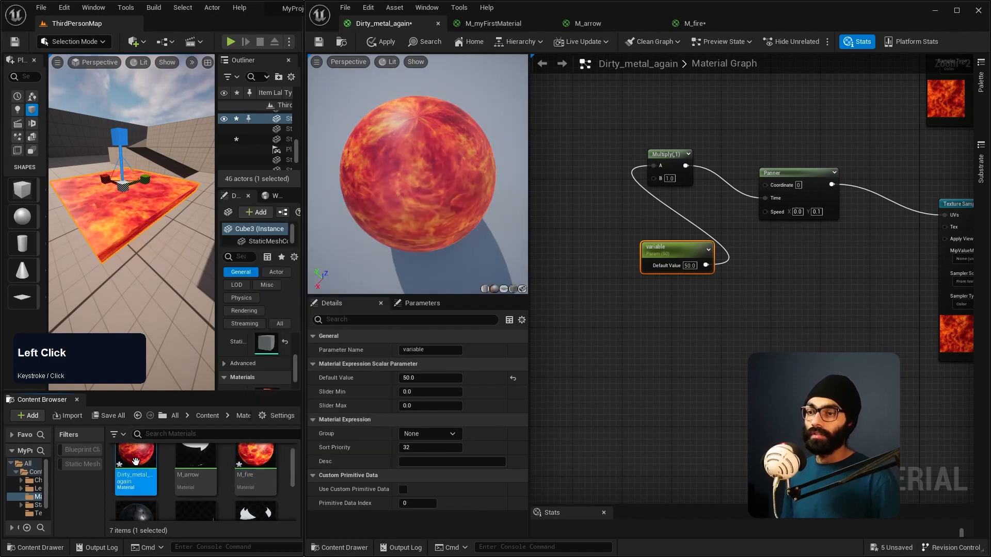
{"action": "left_click", "coordinate": [660, 353]}
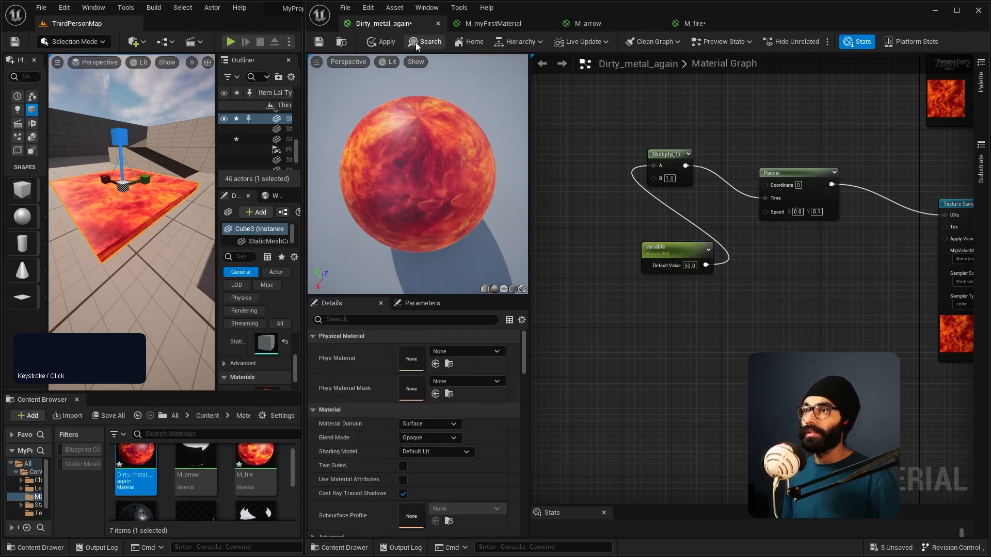
{"action": "left_click", "coordinate": [376, 42]}
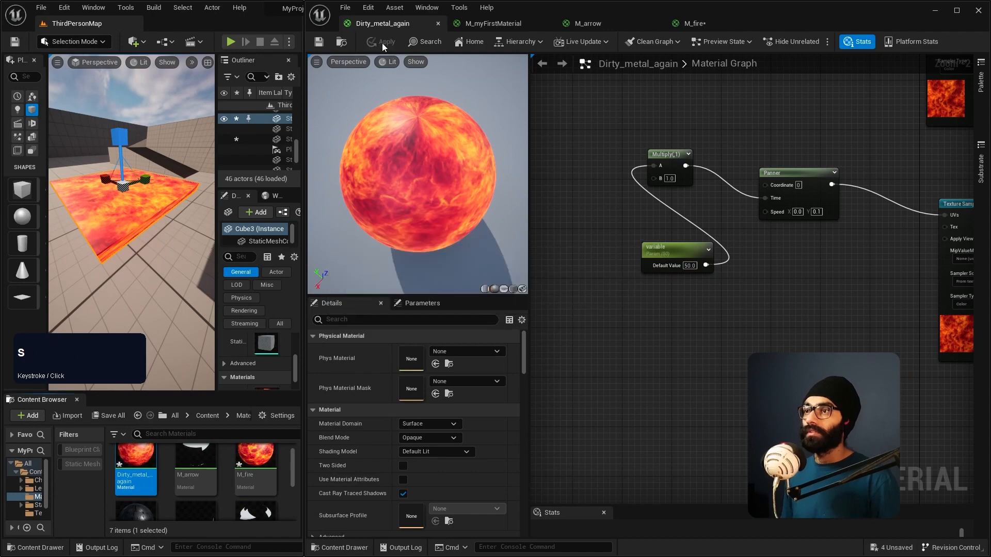
{"action": "left_click", "coordinate": [382, 43]}
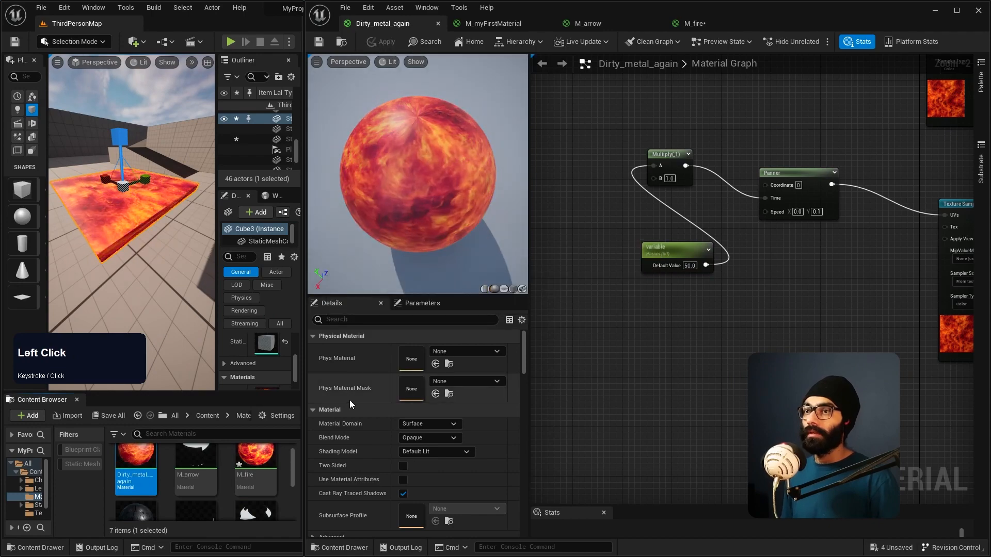
Step: Create a material instance from Dirty_metal_again with the default name Dirty_metal_again_Inst and open it for editing
{"action": "right_click", "coordinate": [132, 464]}
{"action": "mouse_move", "coordinate": [208, 314]}
{"action": "left_click", "coordinate": [211, 237]}
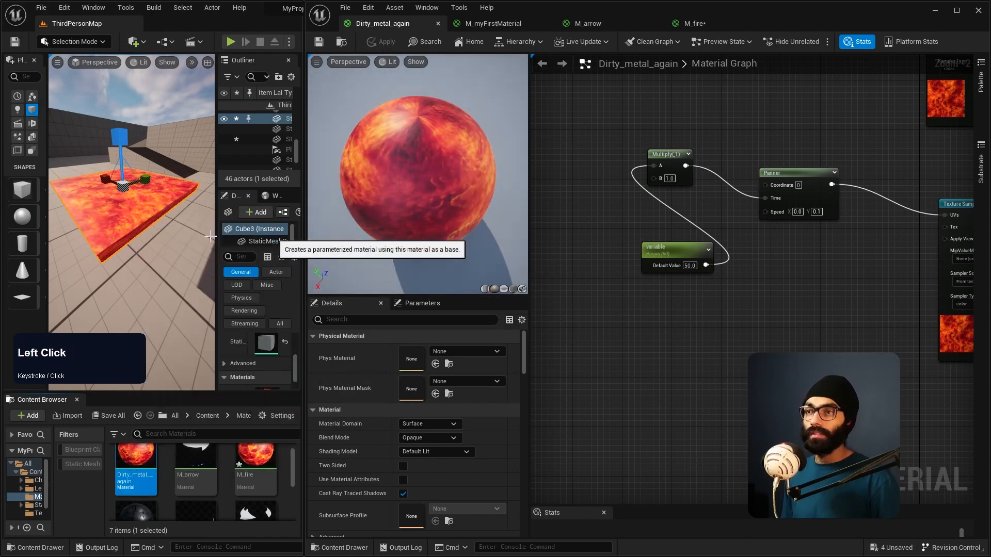
{"action": "double_click", "coordinate": [201, 466]}
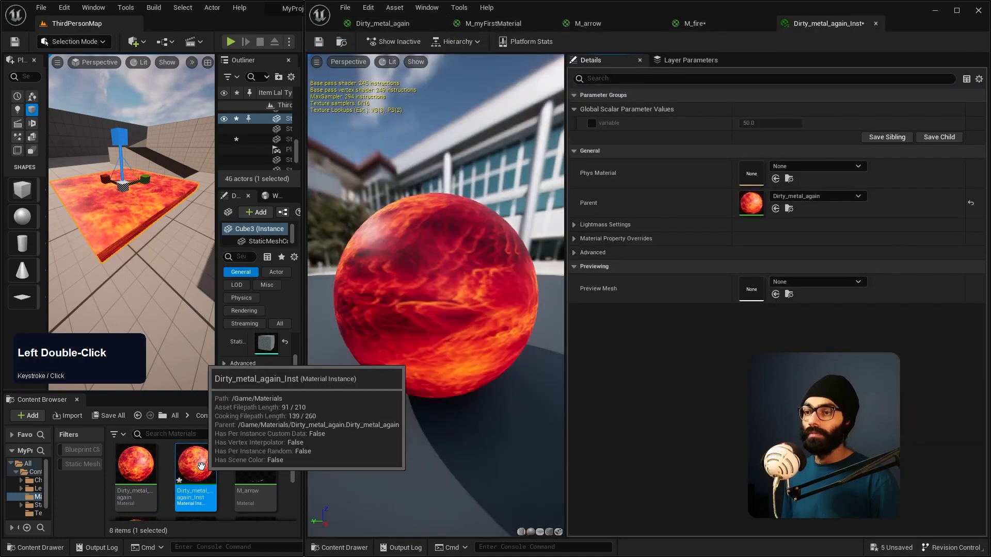
Step: Enable the override of the variable parameter in the material instance and lower it to about -8
{"action": "left_click", "coordinate": [592, 123]}
{"action": "left_click_drag", "start_coordinate": [745, 123], "coordinate": [716, 122]}
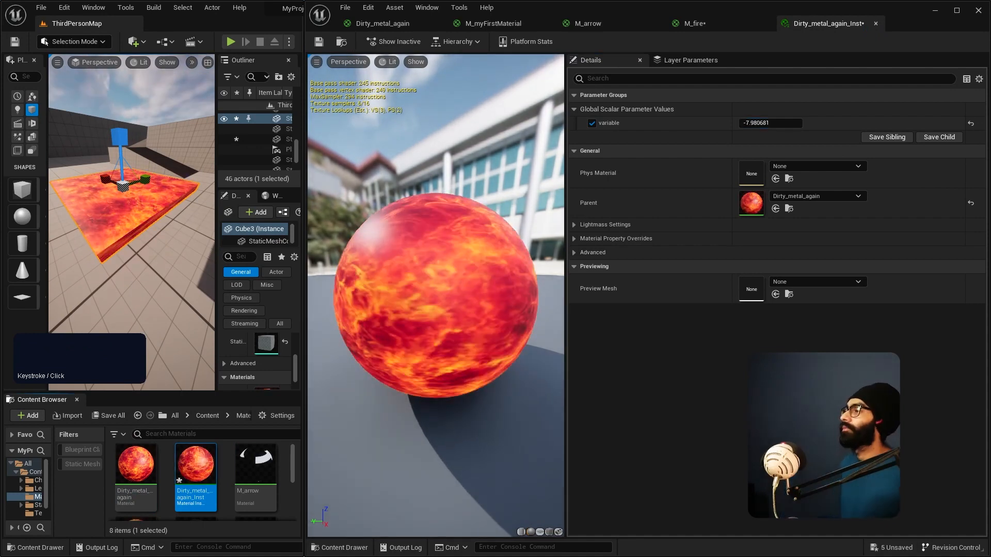